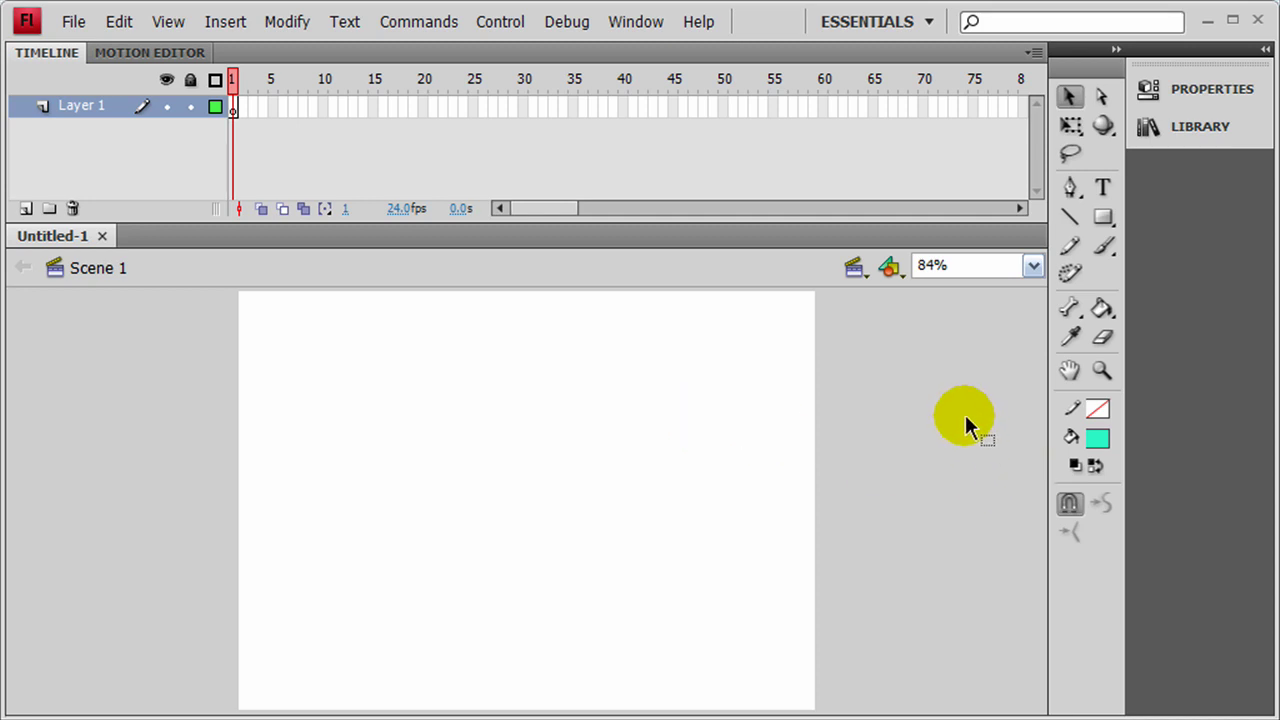
- Rename Layer 1 to 'land'
double_click(76, 105)
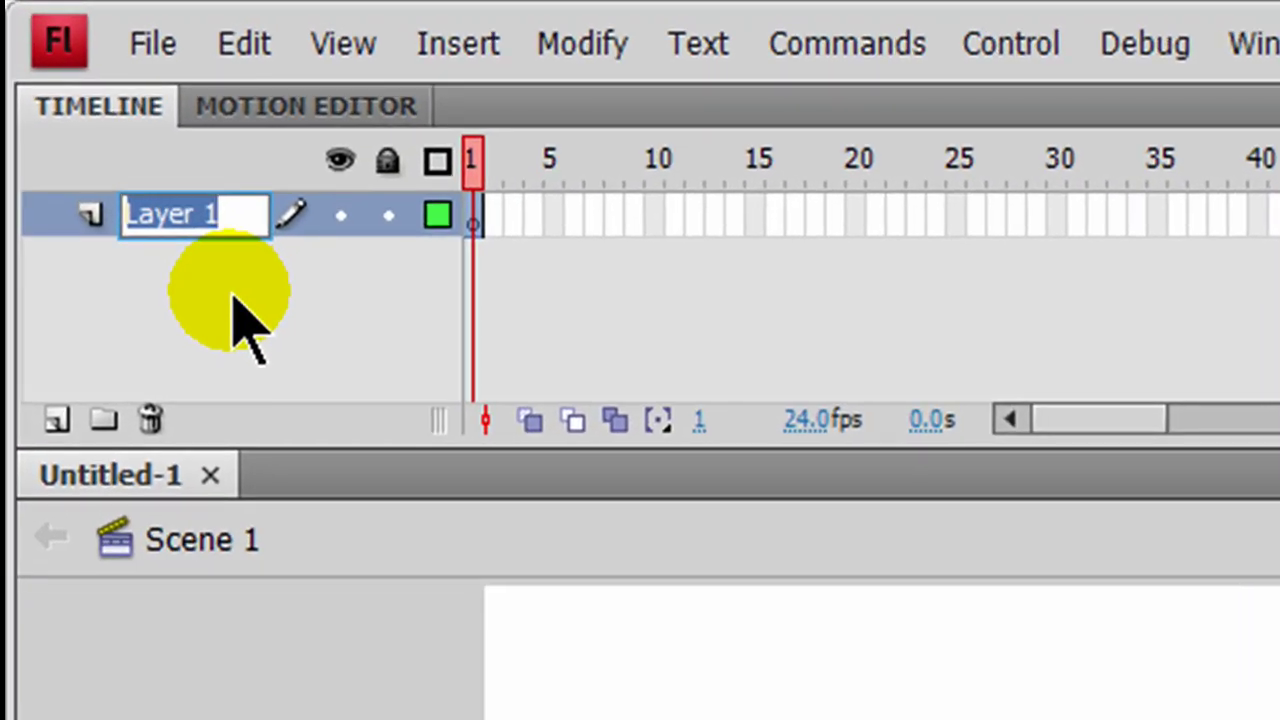
text(land)
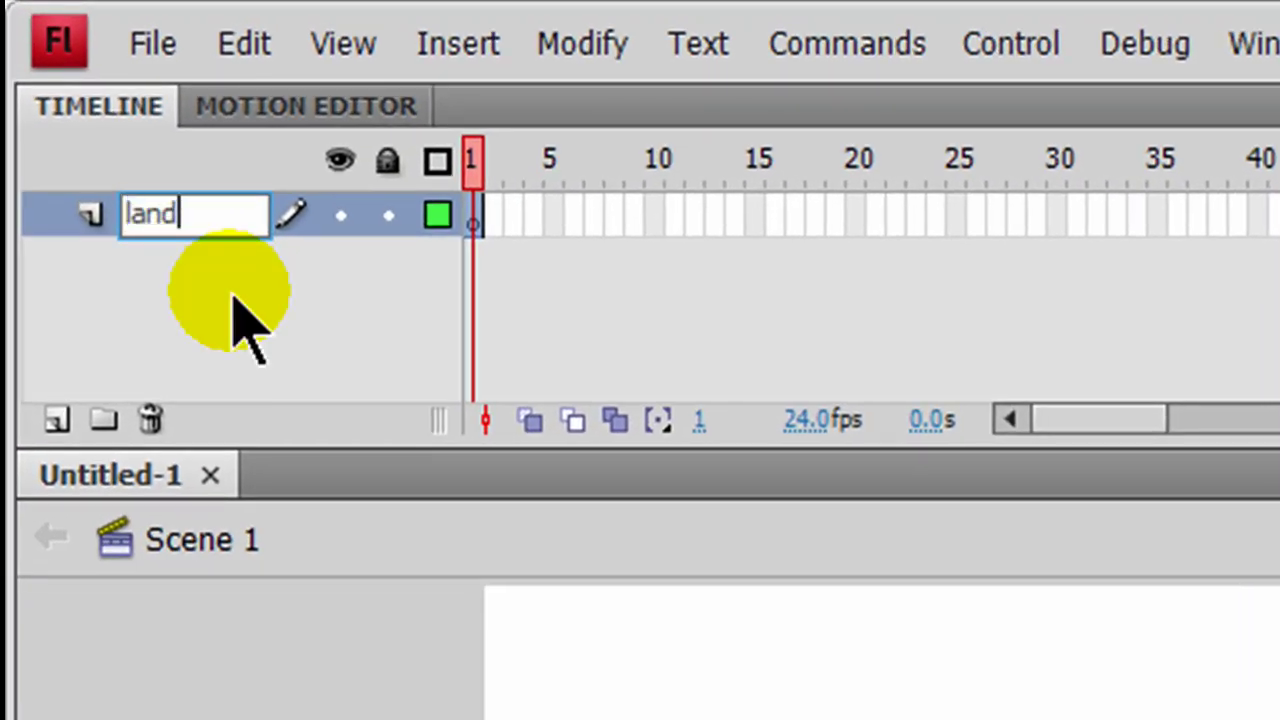
key(Return)
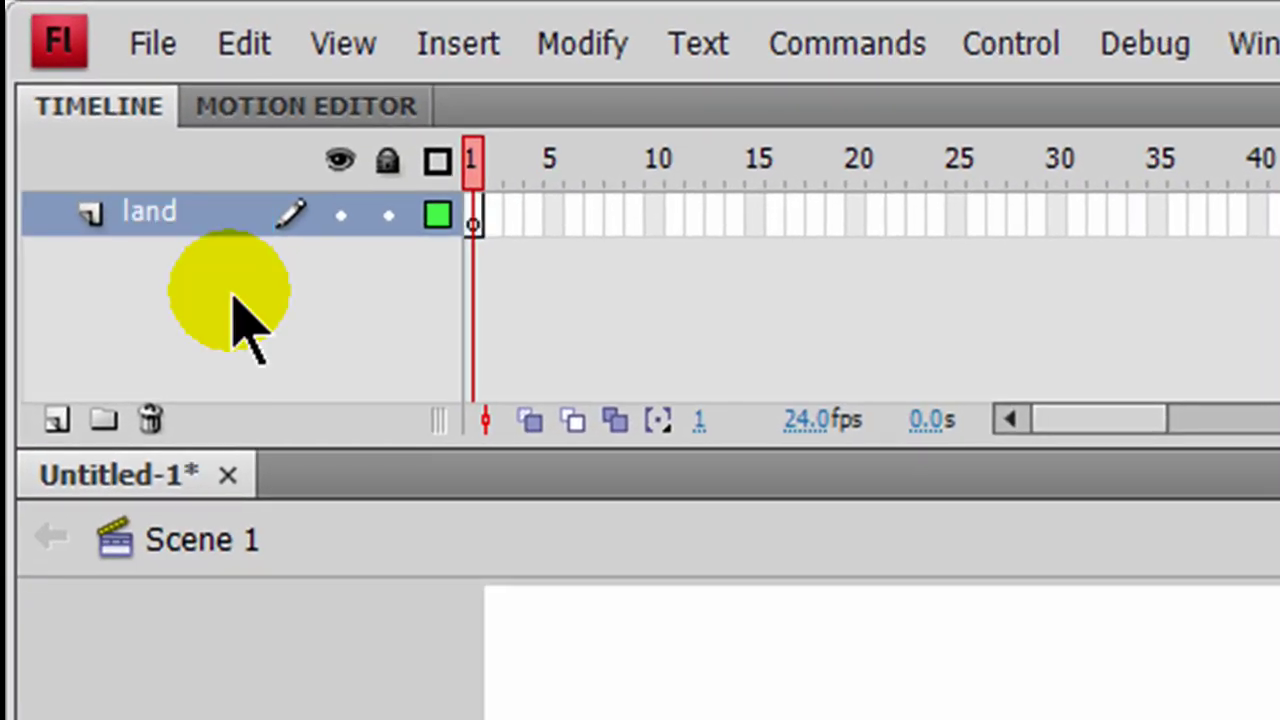
- On the land layer's first frame, choose the Rectangle tool with a green fill
click(477, 218)
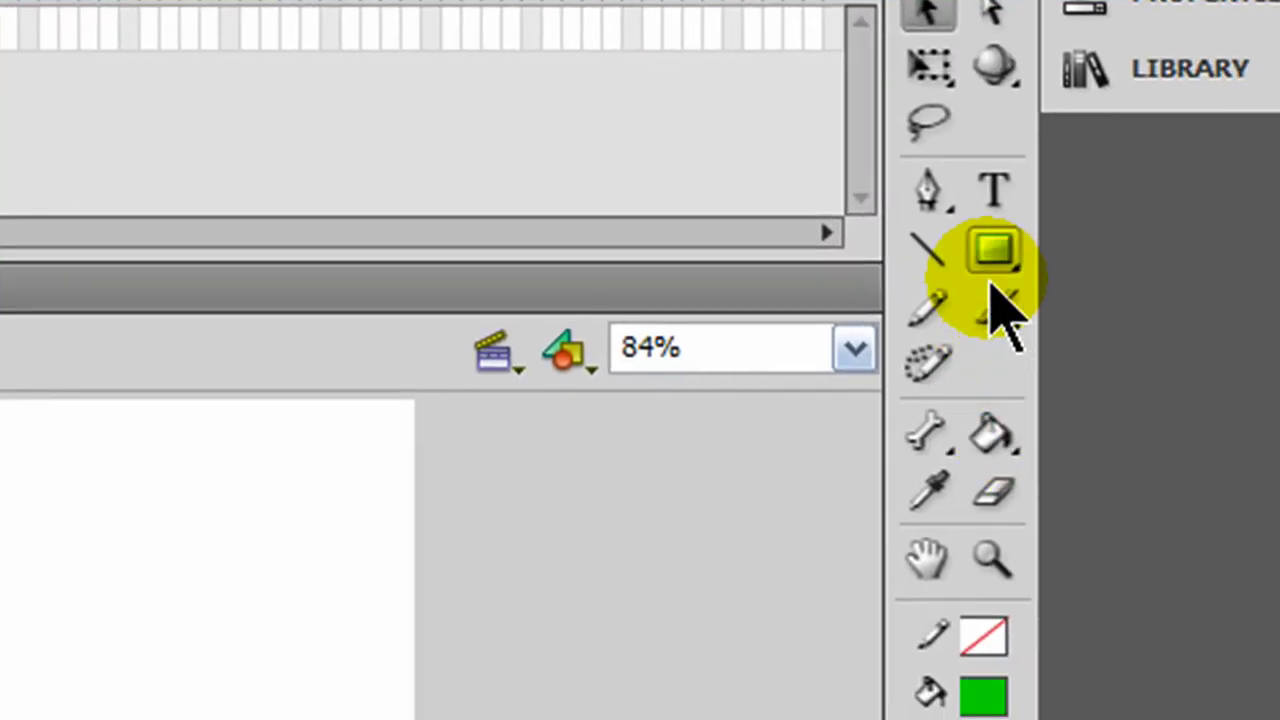
click(993, 250)
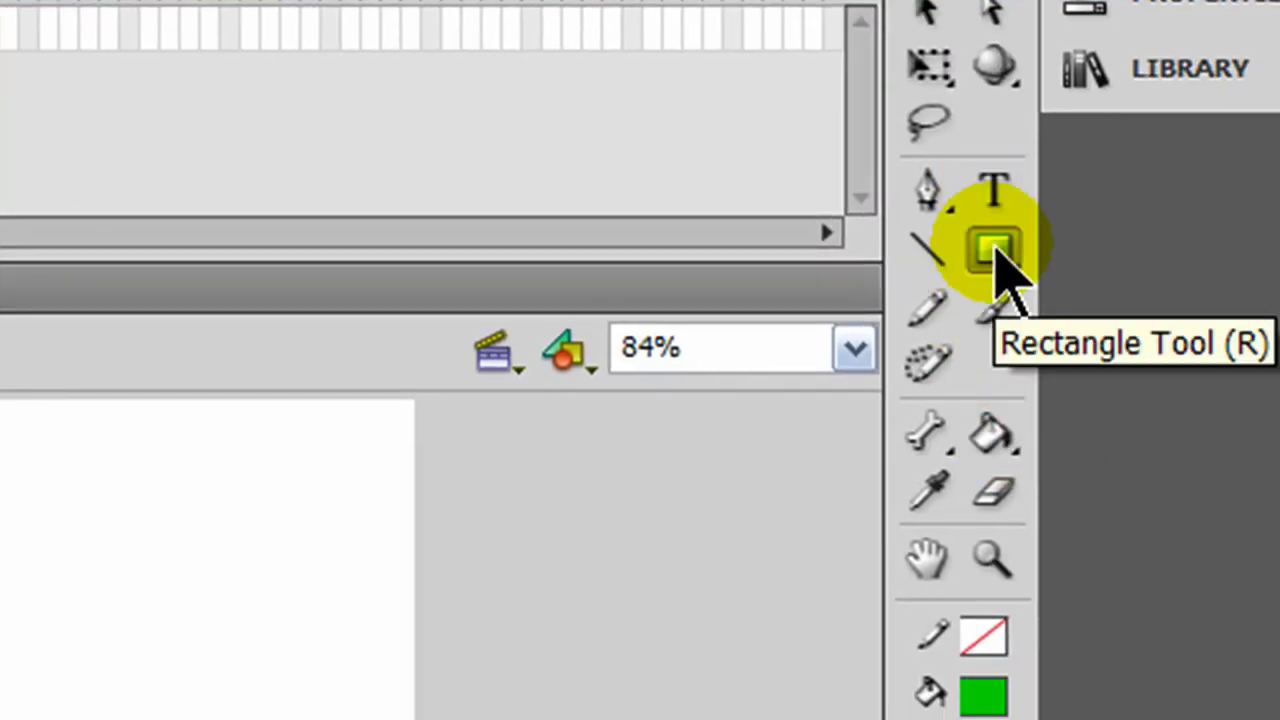
click(998, 690)
click(835, 719)
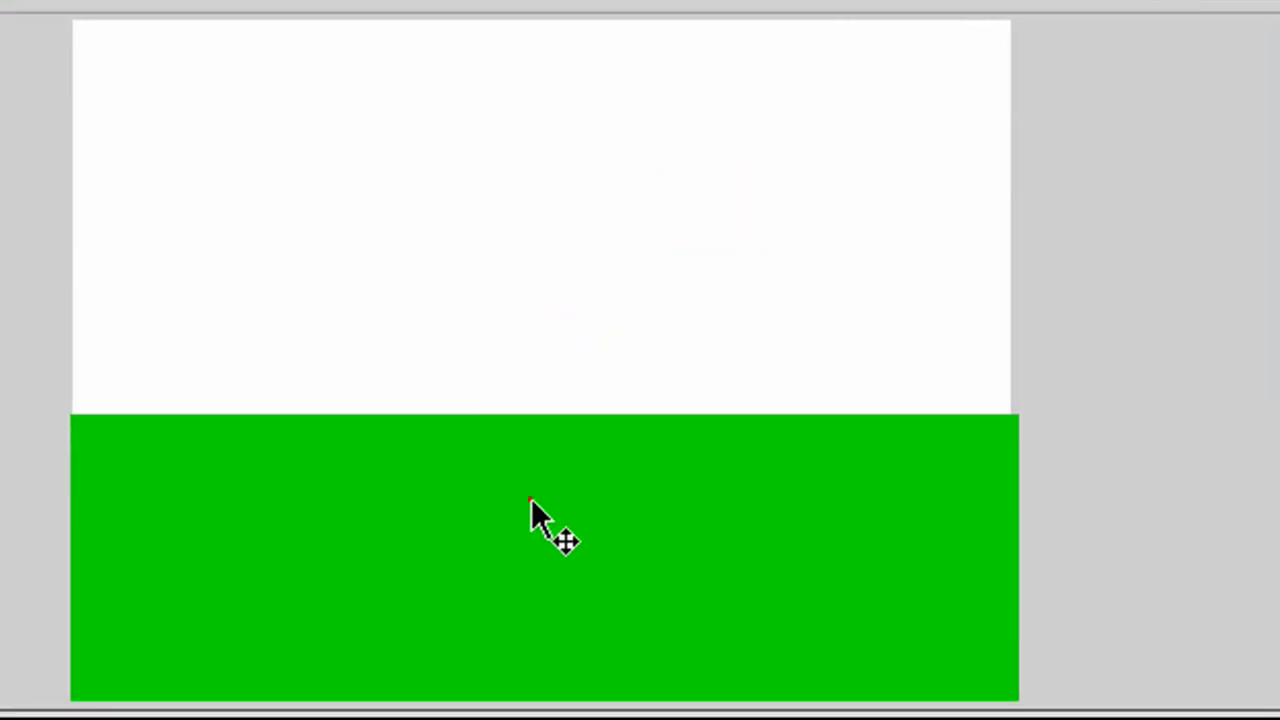
- Envelope-transform the green rectangle, curving its top edge into gentle rolling hills
click(531, 499)
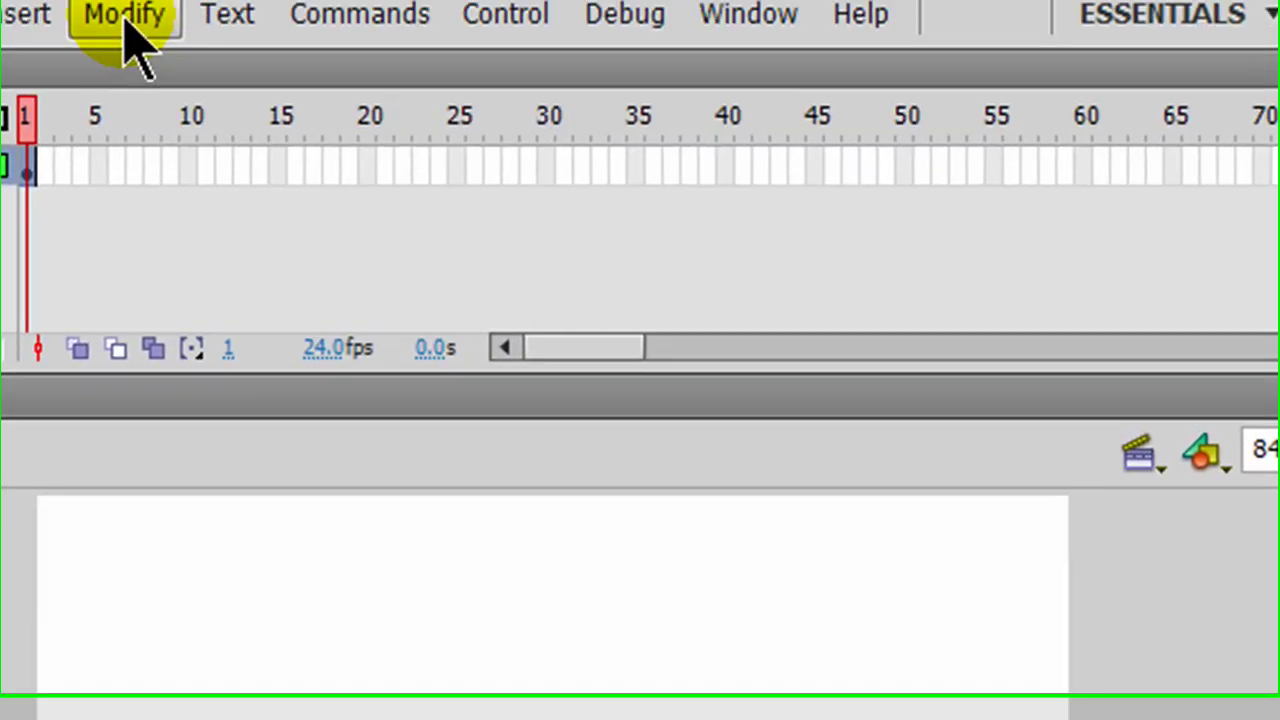
click(125, 38)
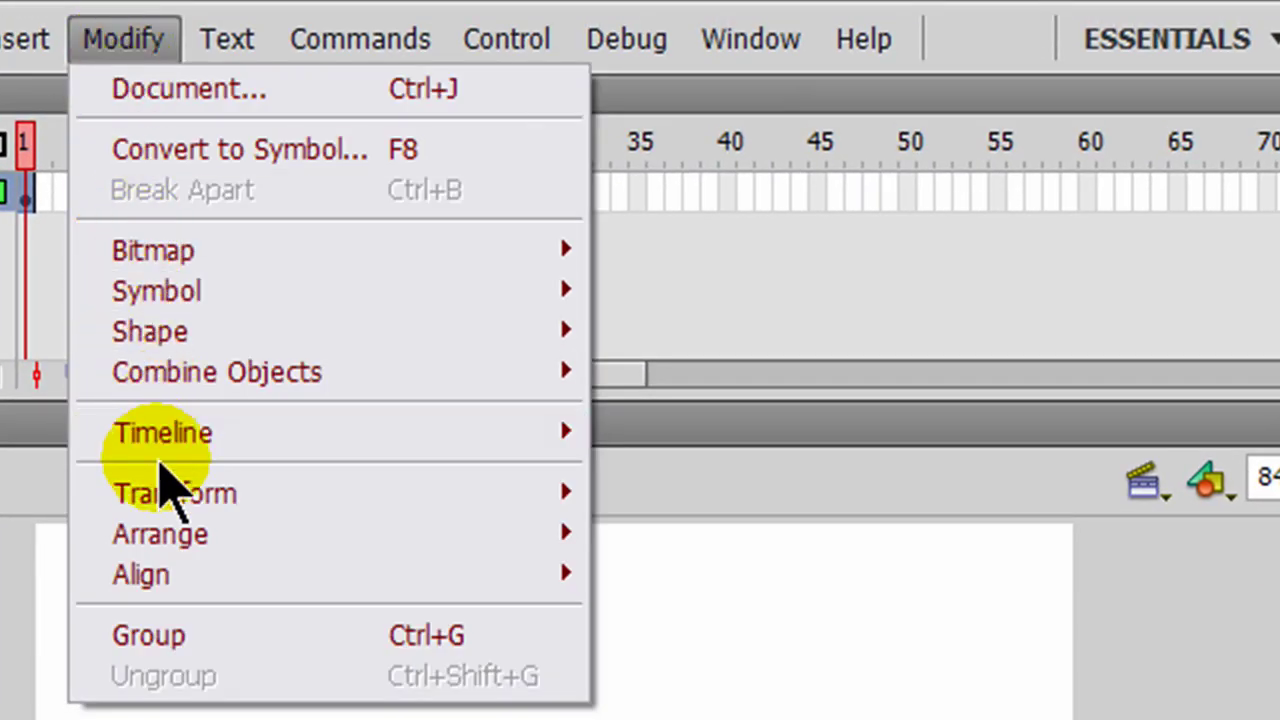
mouse_move(160, 492)
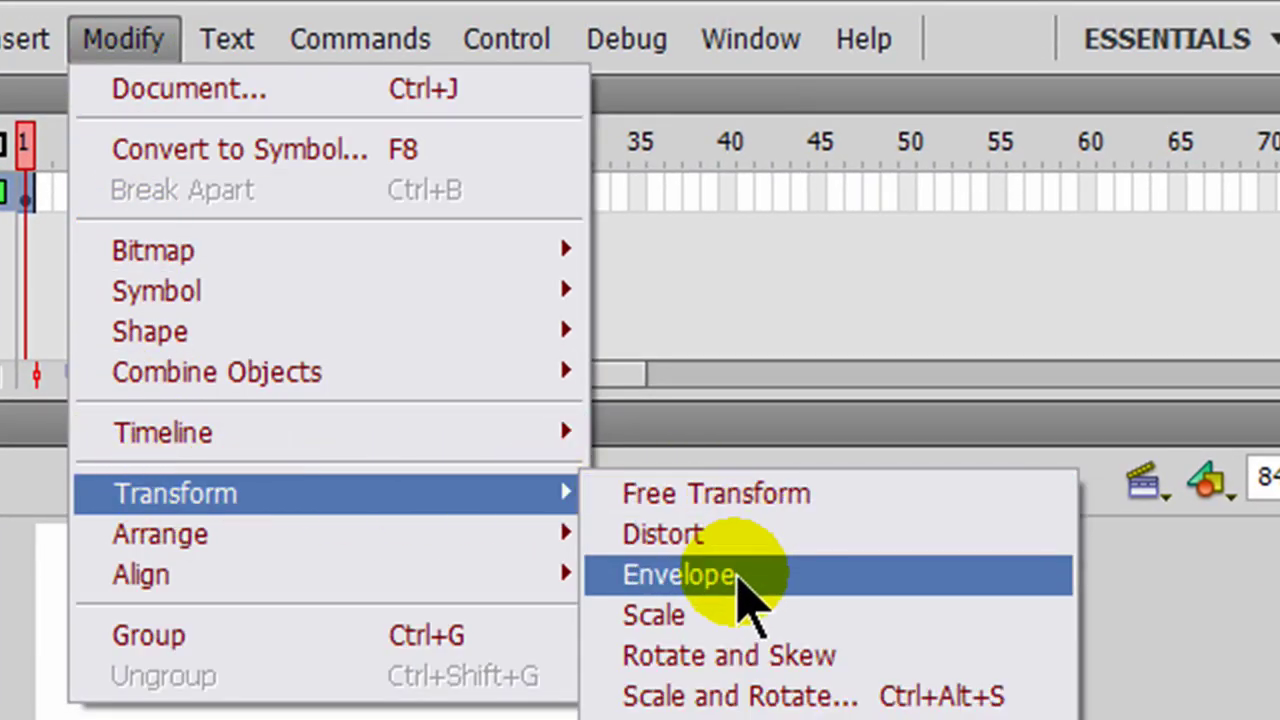
click(740, 575)
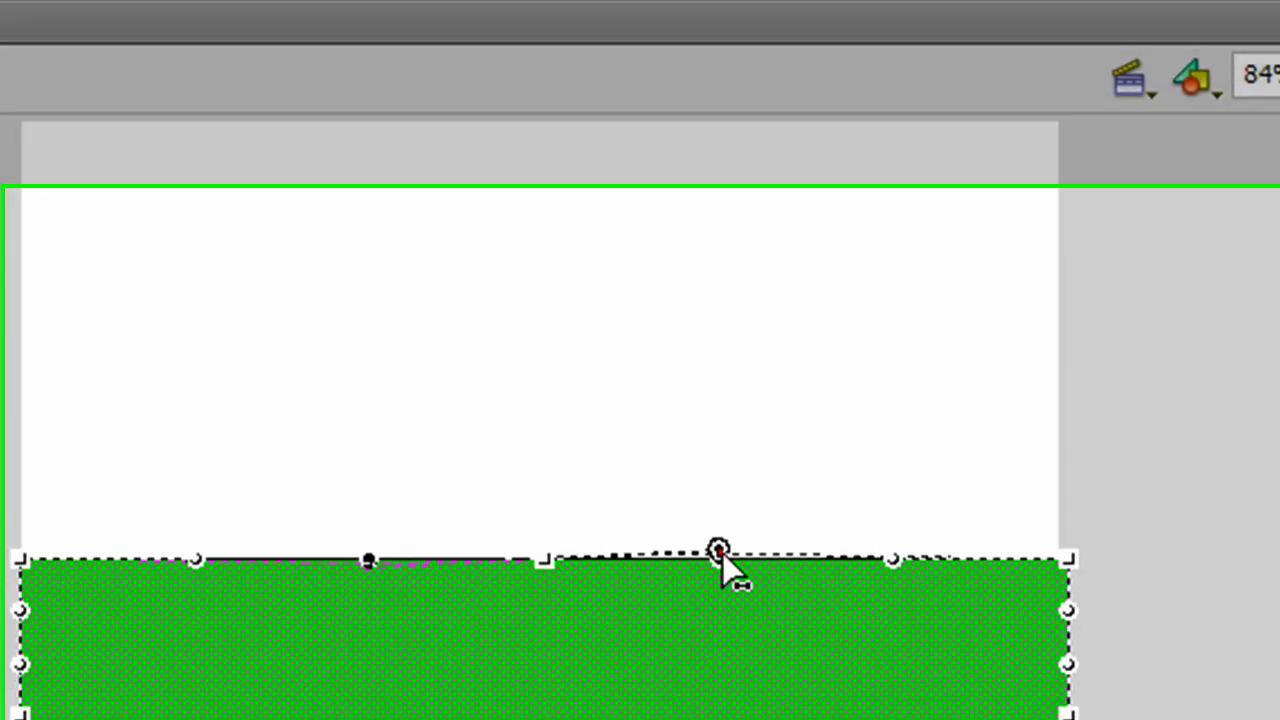
drag(720, 555, 714, 336)
click(181, 374)
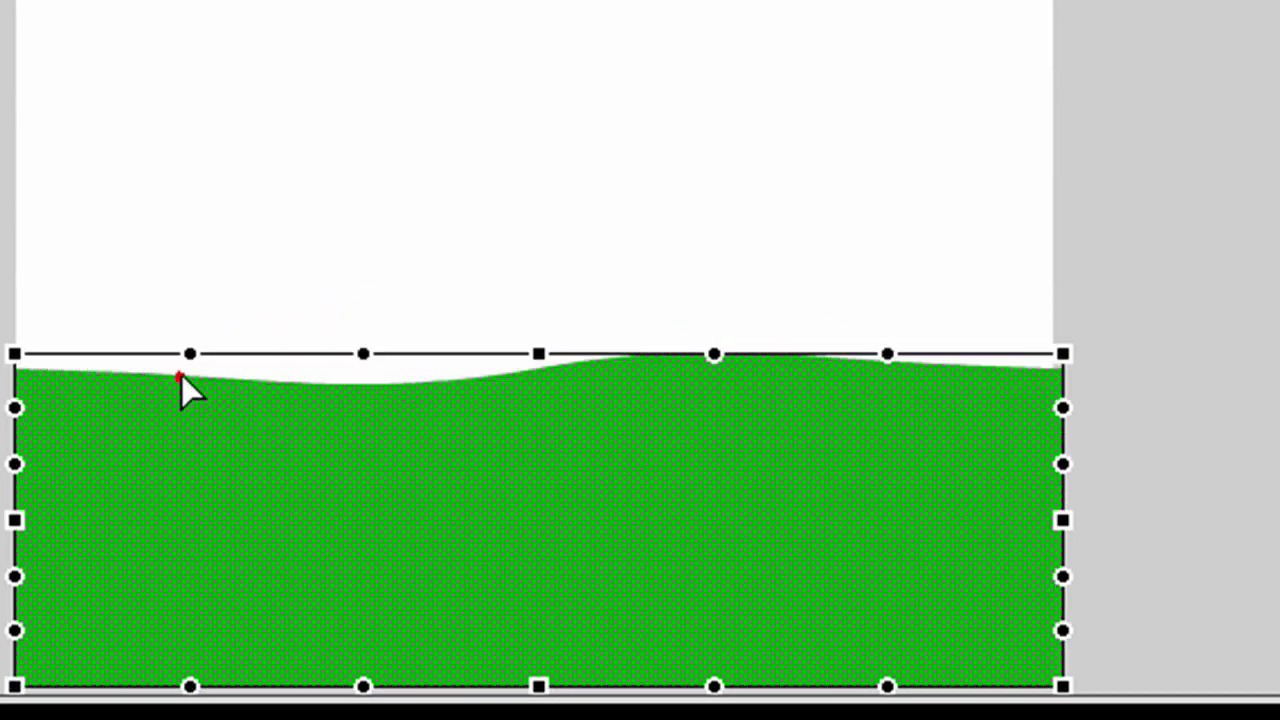
drag(191, 356, 190, 400)
drag(878, 372, 868, 418)
click(1048, 402)
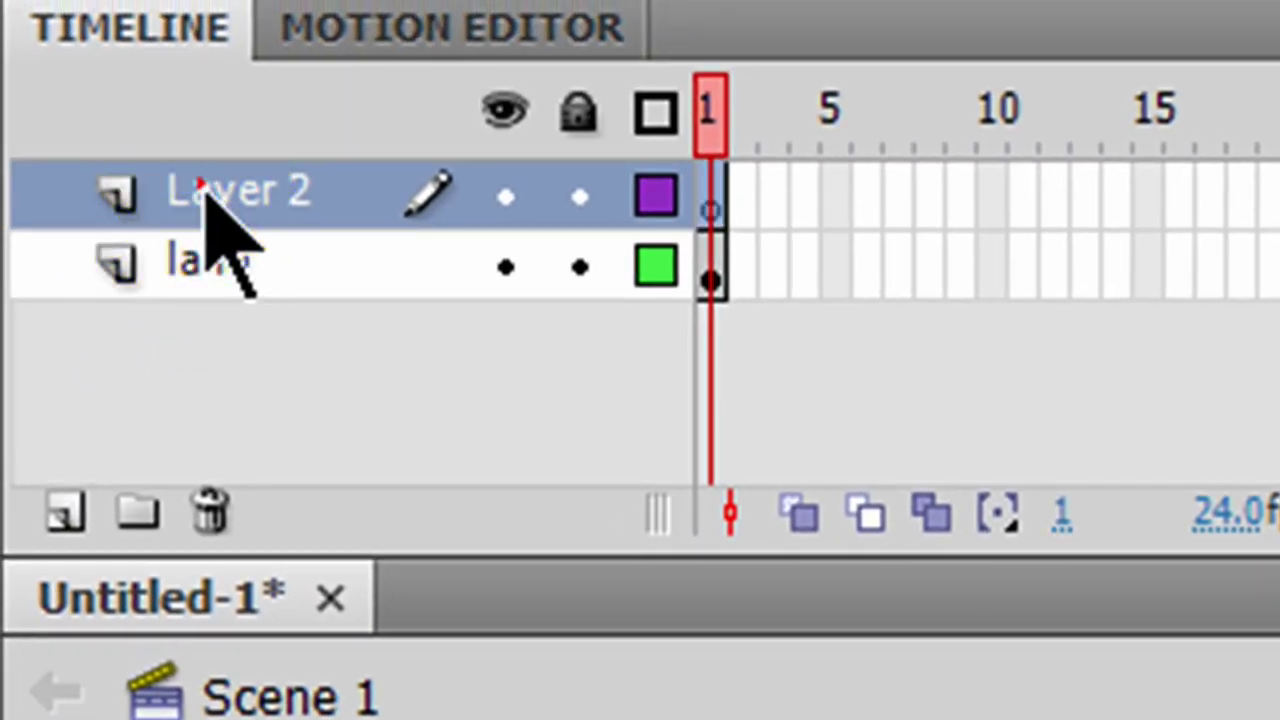
- Rename Layer 2 to 'sky'
double_click(205, 193)
text(skyh)
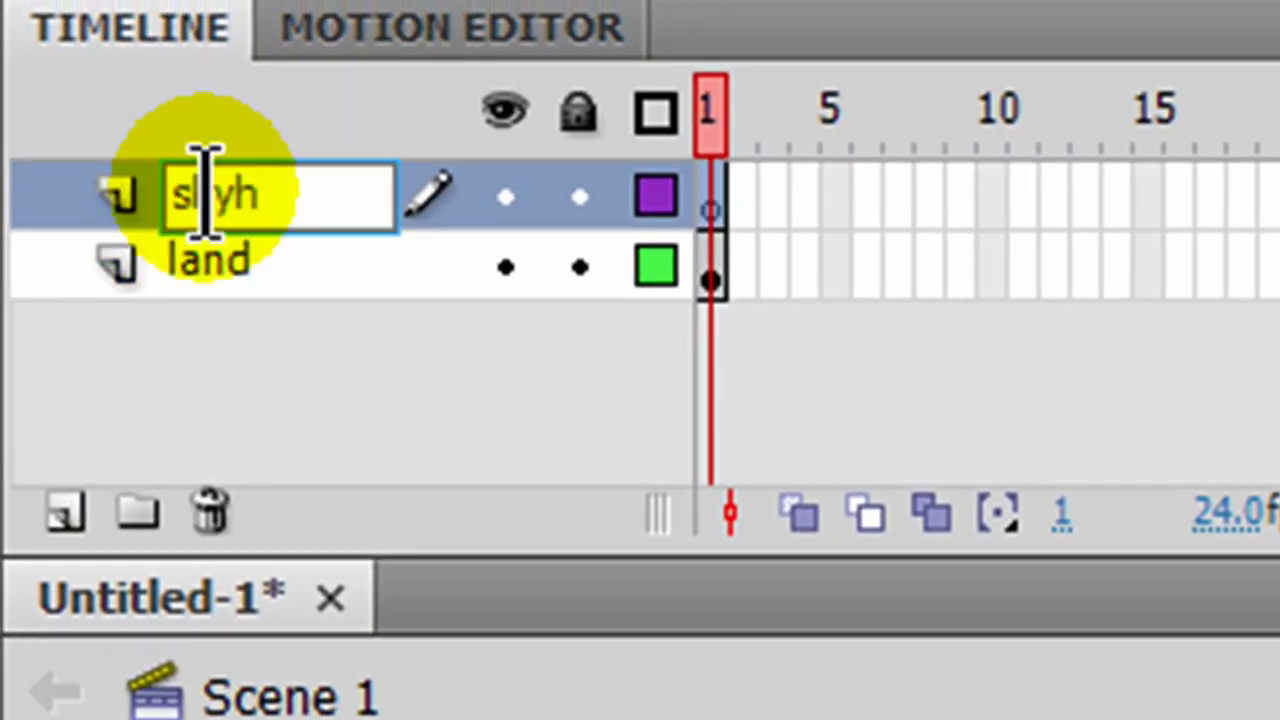
key(Return)
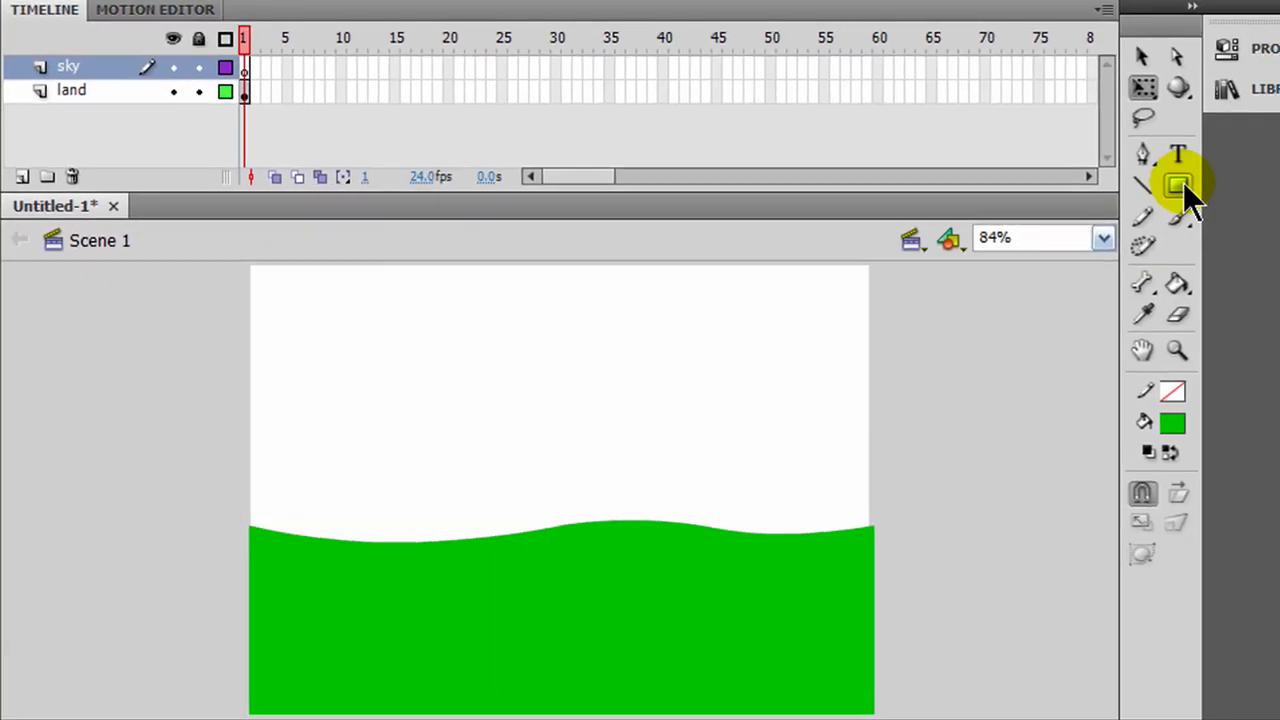
- Draw an aqua #65FFCC rectangle covering the whole stage
click(1180, 185)
click(1173, 419)
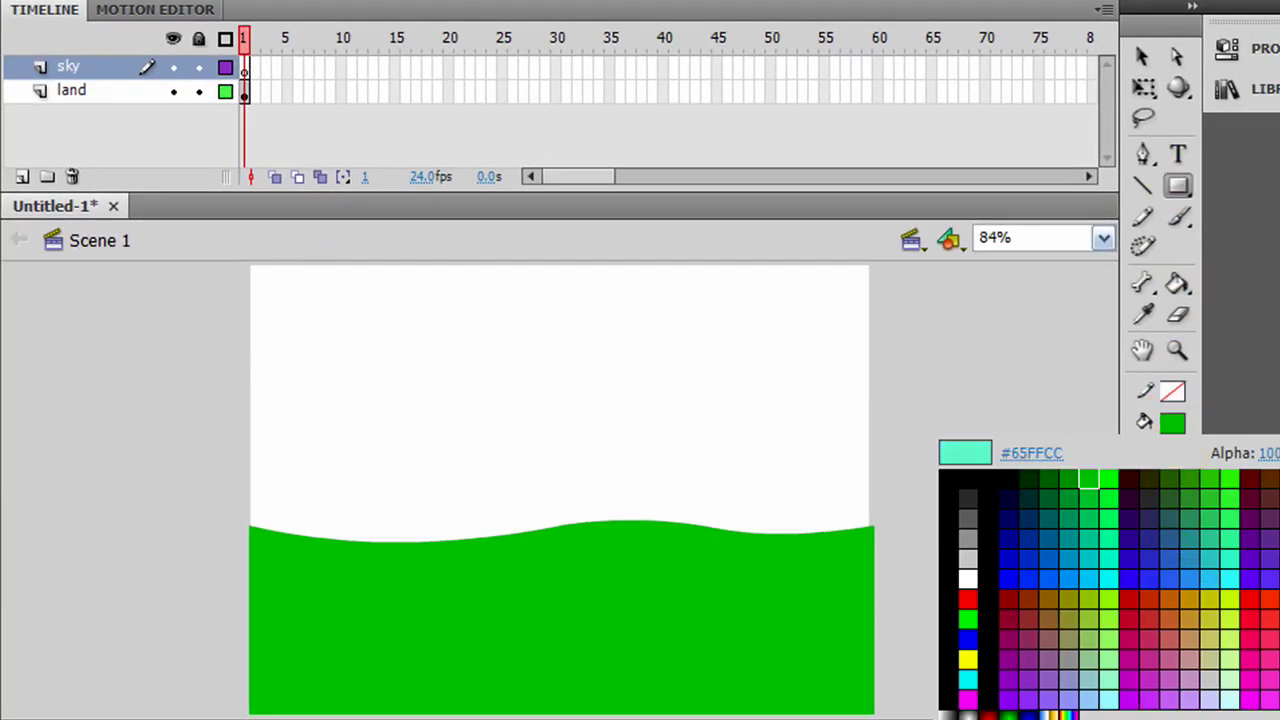
click(1088, 480)
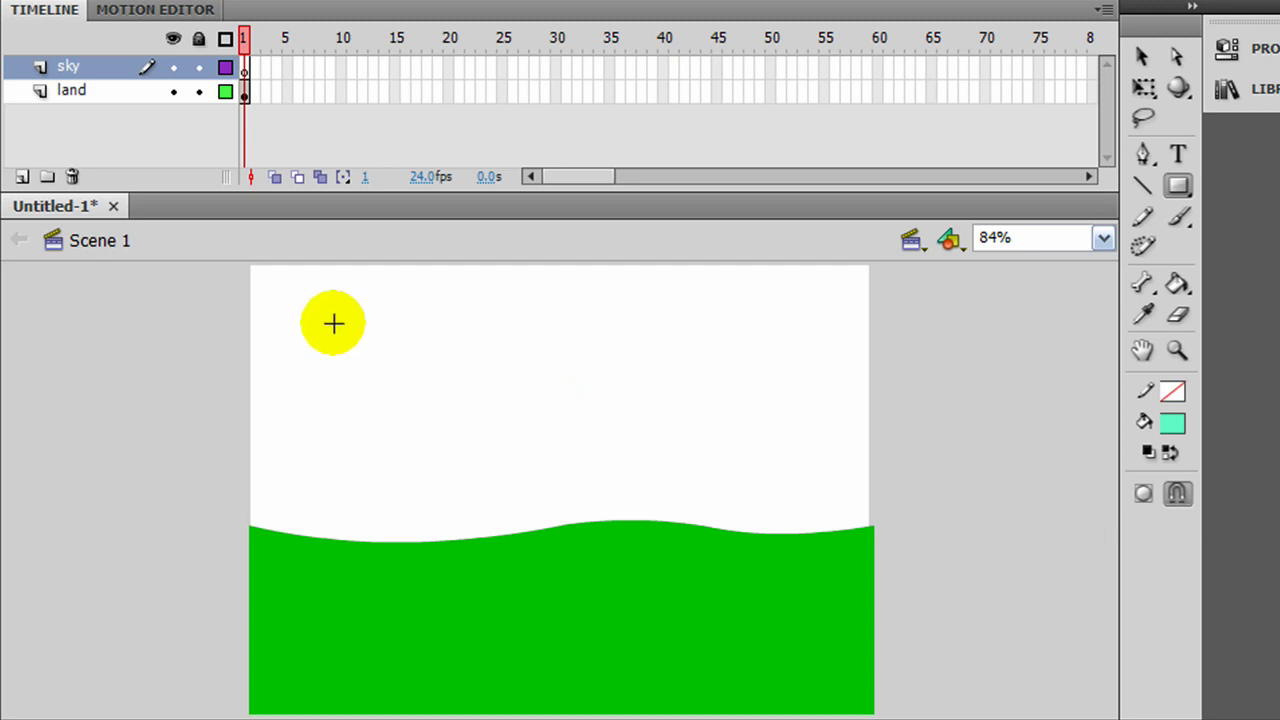
drag(244, 262, 877, 562)
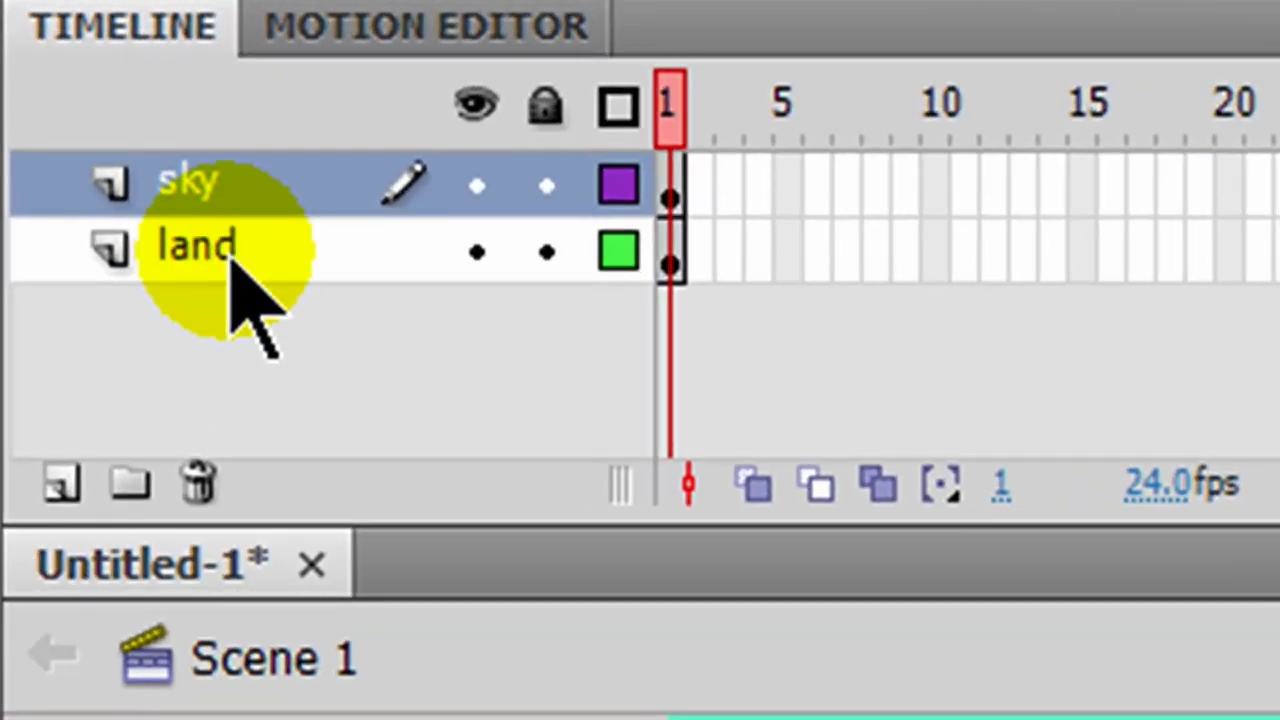
- Move the land layer above the sky layer and deselect the land shape
drag(232, 262, 226, 163)
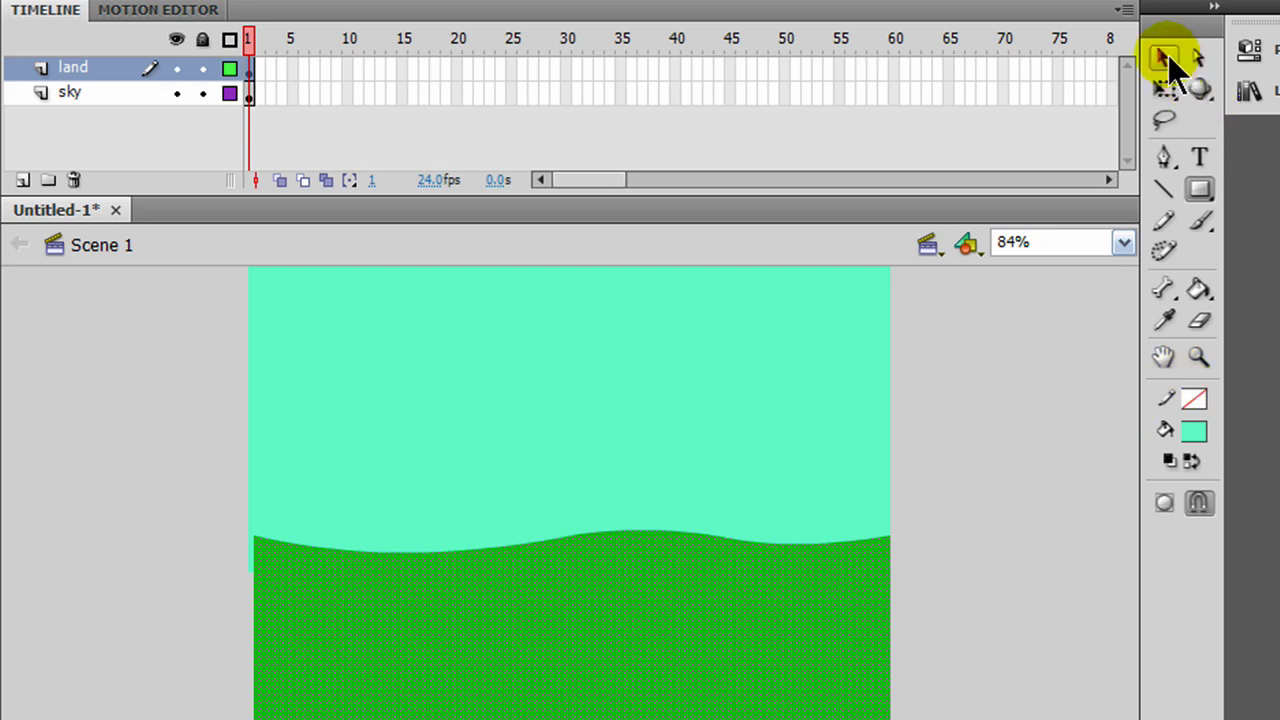
click(1162, 57)
click(1038, 408)
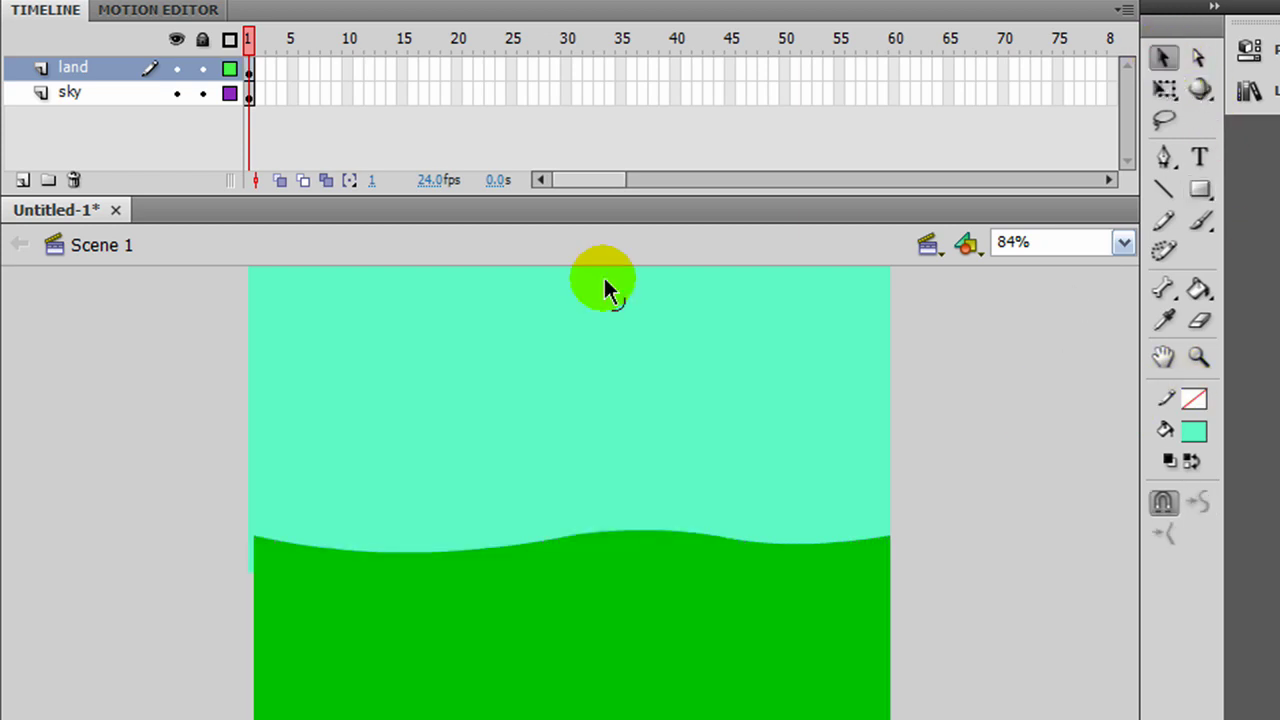
- Add a new layer above land named 'sun'
click(22, 180)
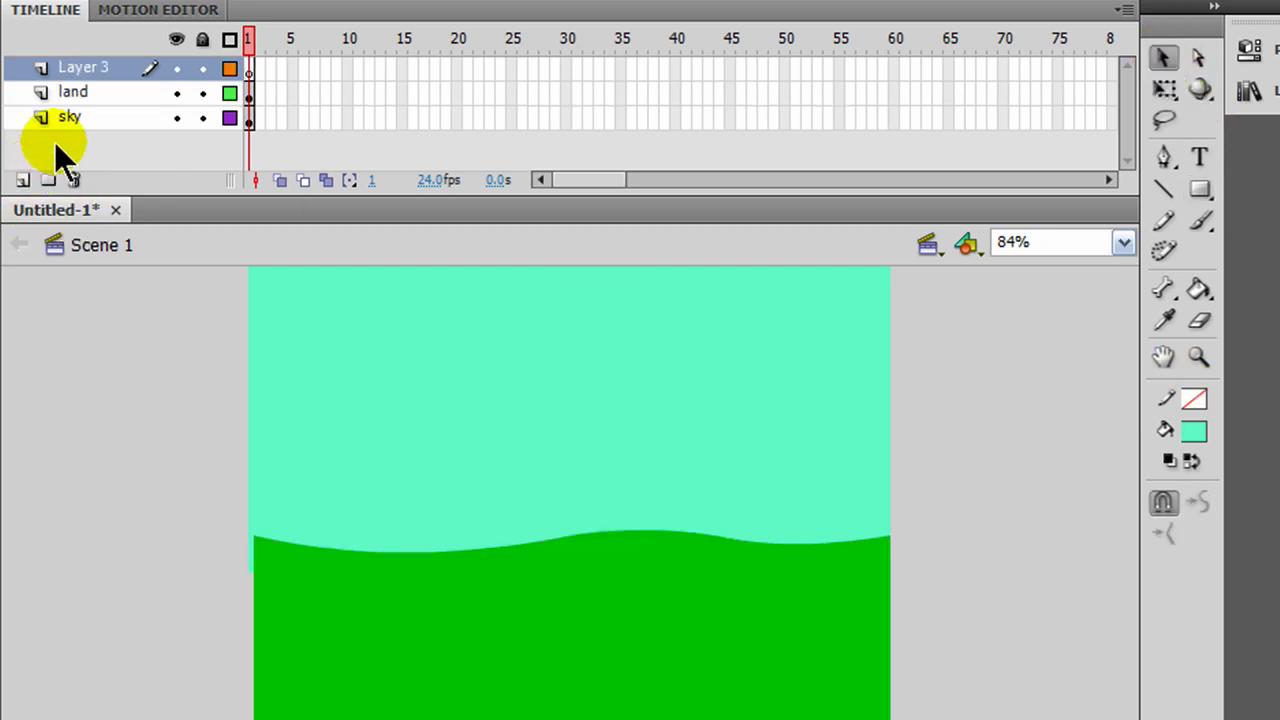
double_click(64, 66)
text(sun)
key(Return)
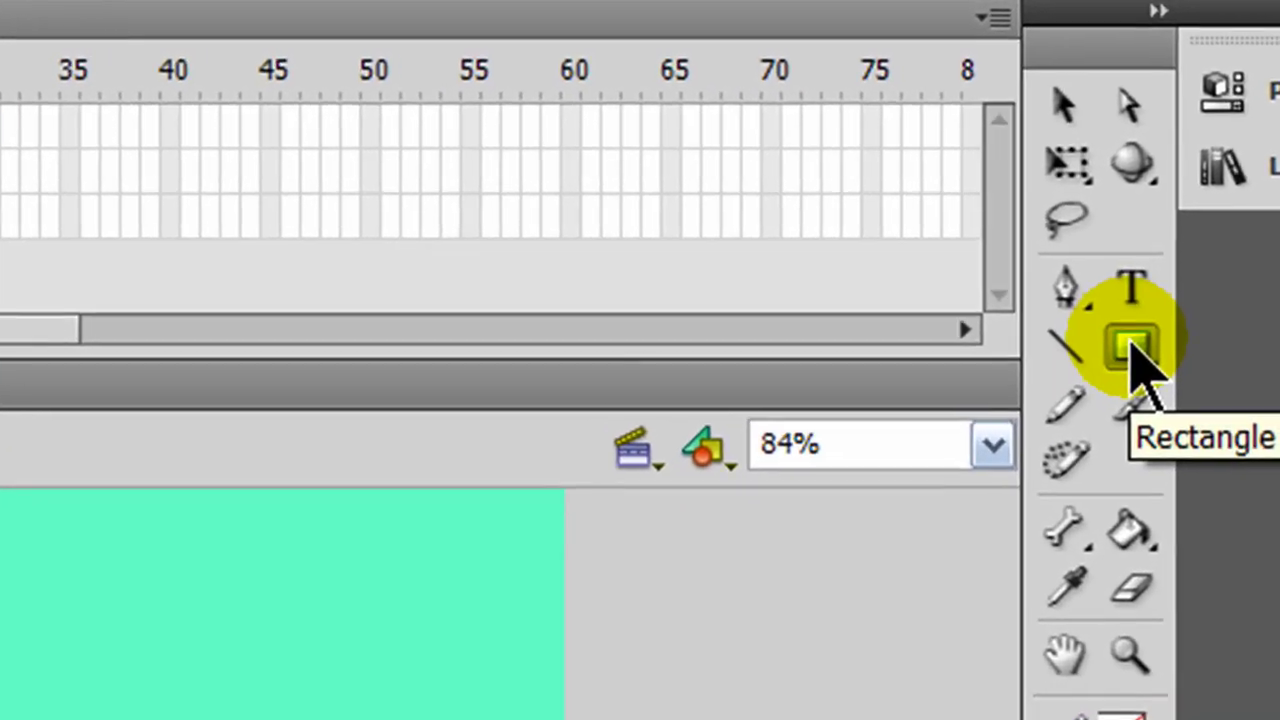
- Draw a yellow oval sun in the upper sky
click(1200, 189)
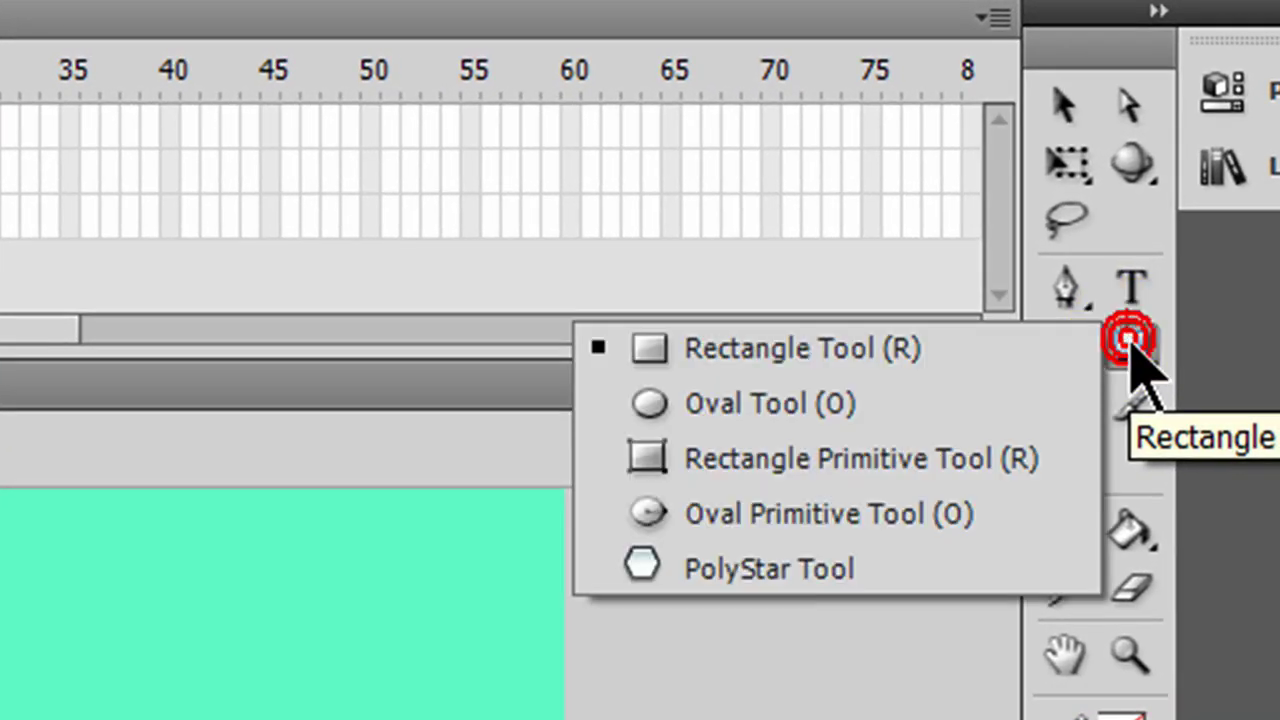
click(828, 410)
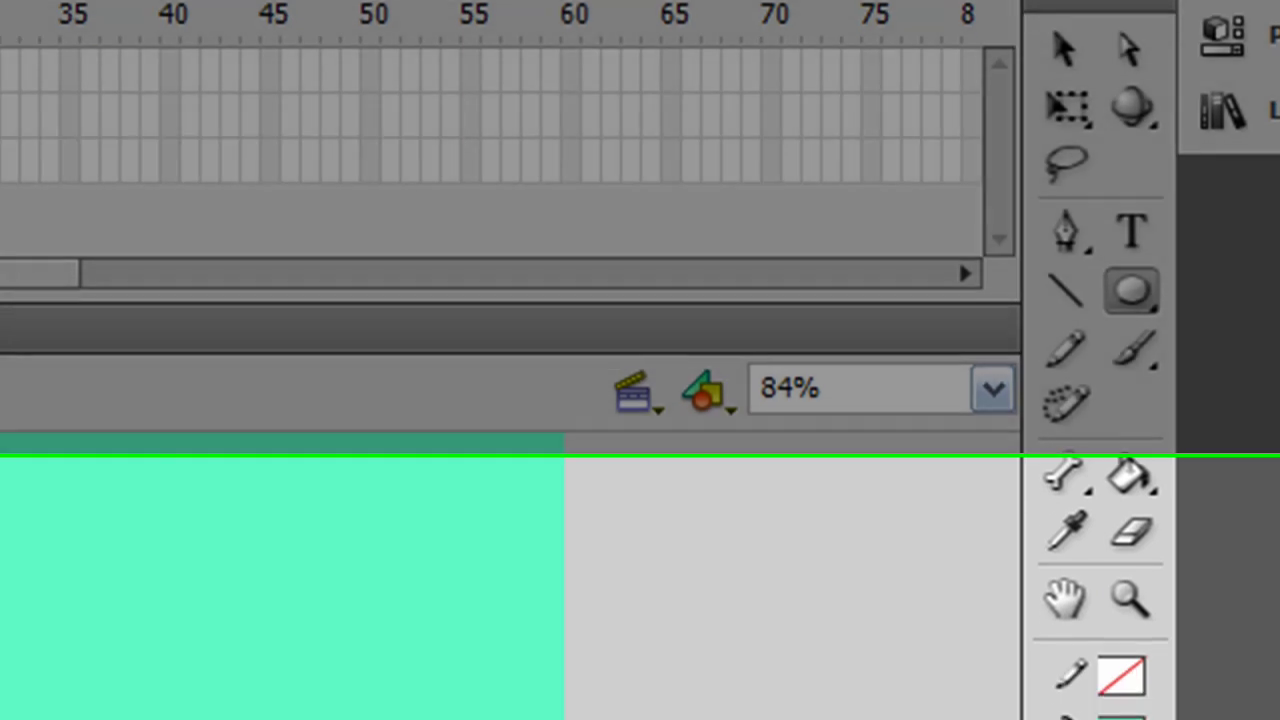
click(1120, 349)
click(1200, 695)
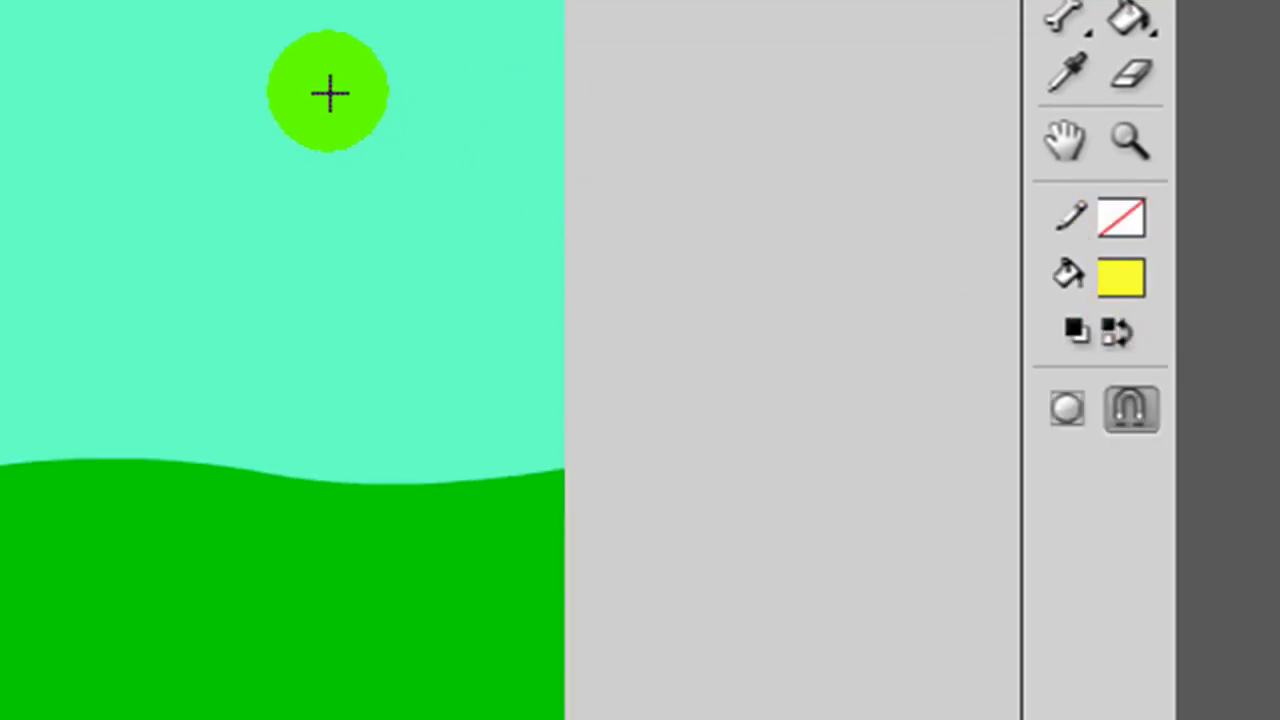
drag(343, 83, 424, 254)
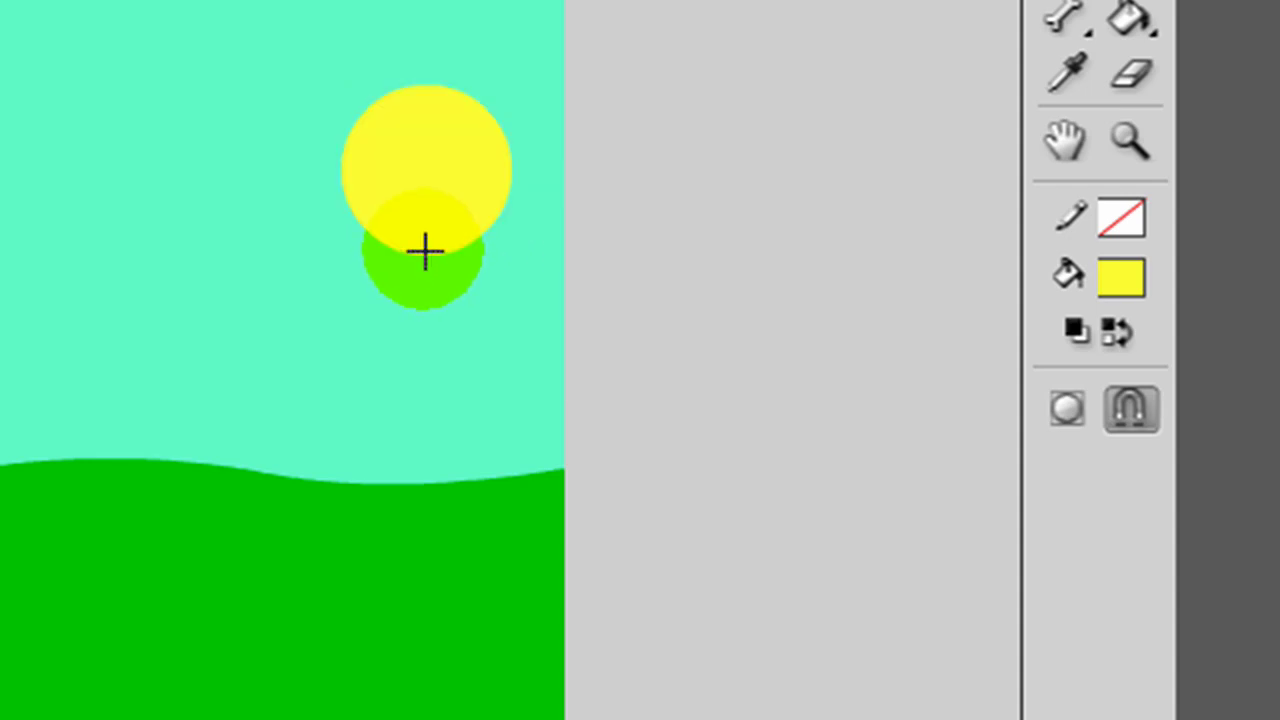
- Move the sun up and to the left, then deselect it
key(v)
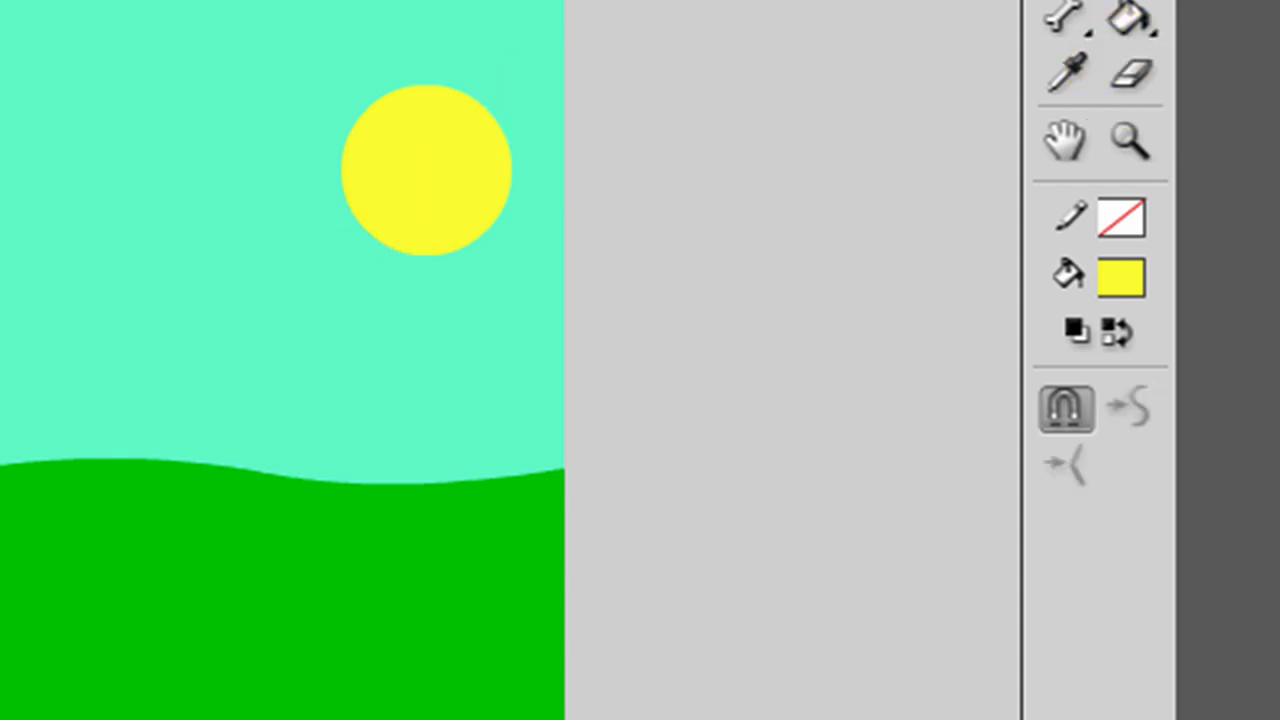
drag(428, 195, 366, 135)
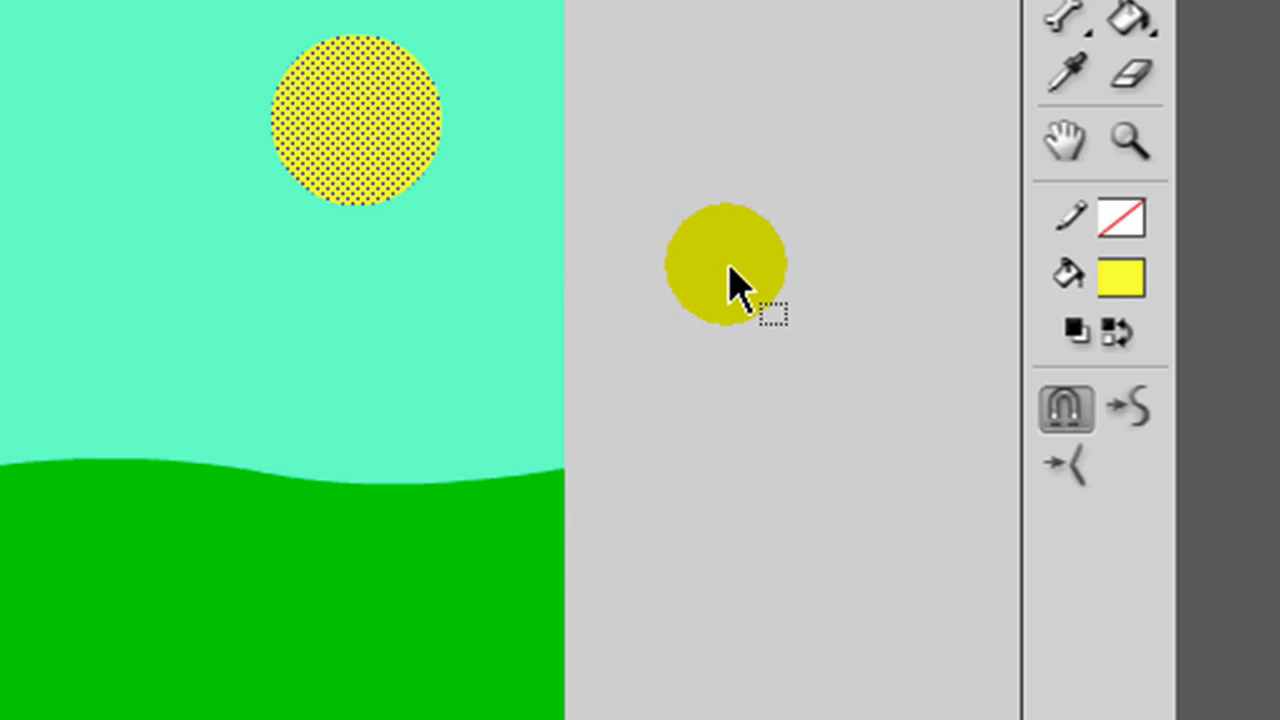
click(728, 267)
click(728, 268)
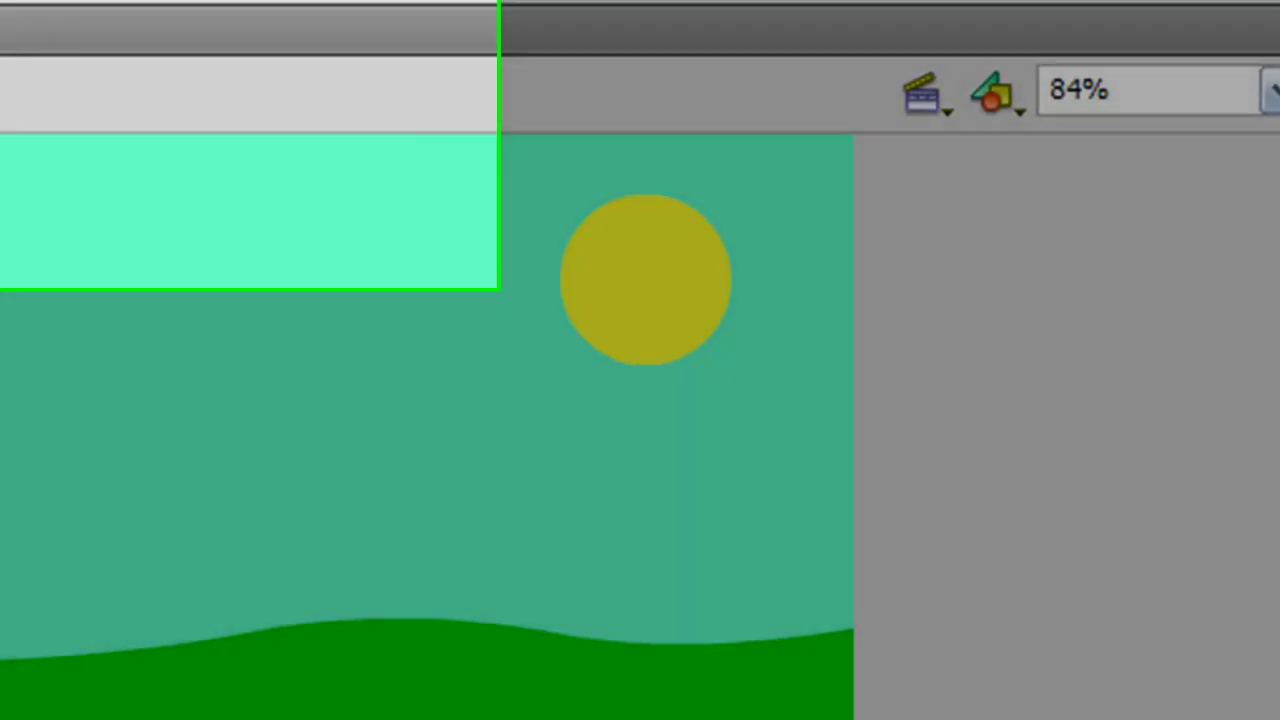
- Add a new top layer named 'stars'
click(14, 388)
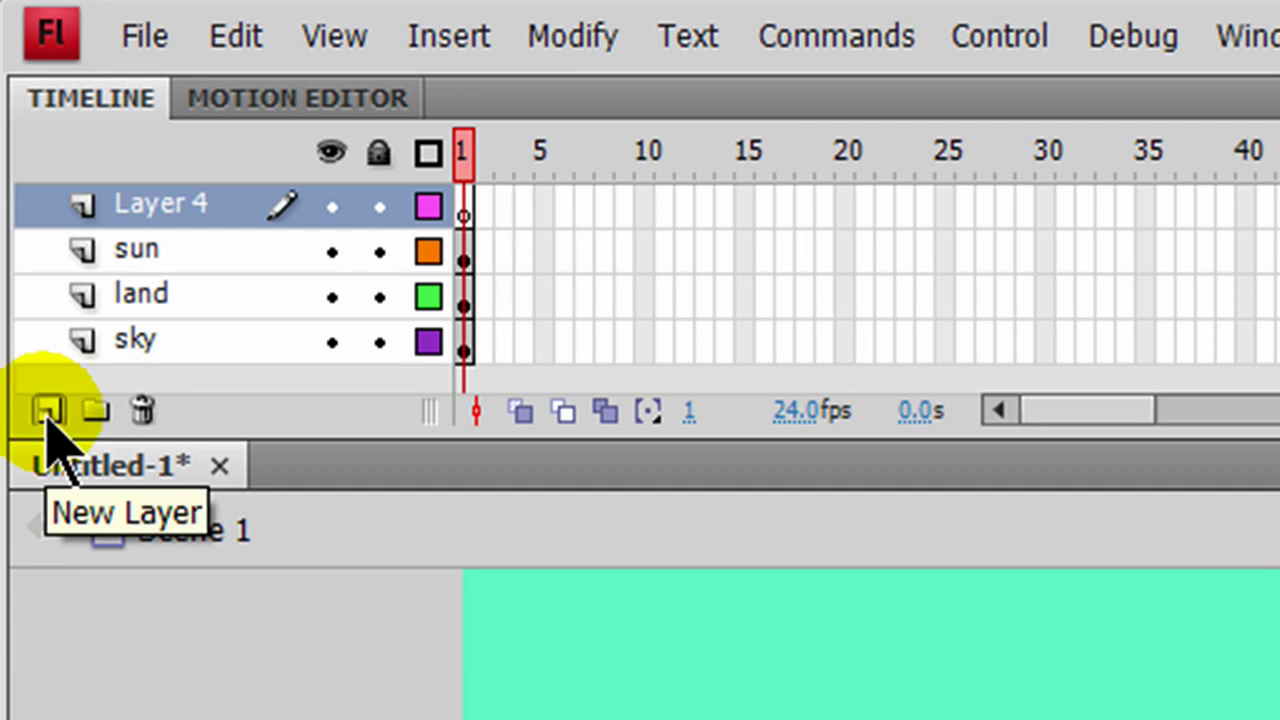
double_click(168, 205)
text(sta)
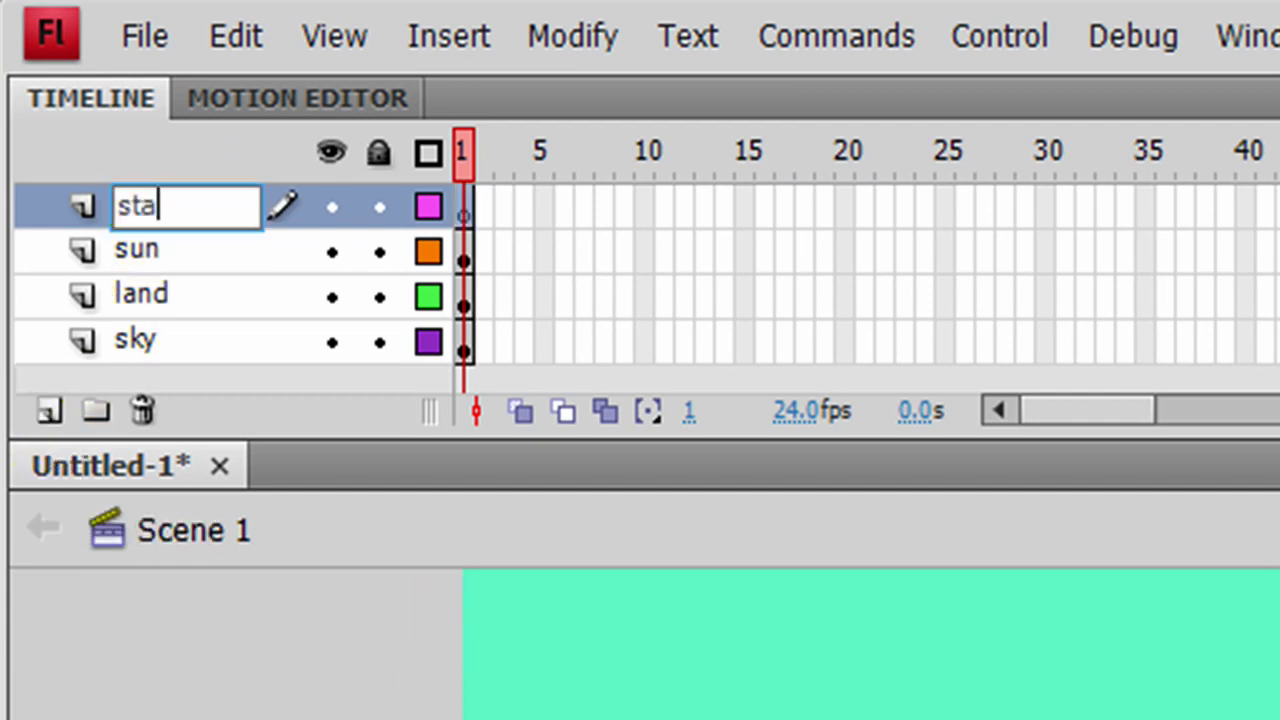
text(rs)
click(170, 208)
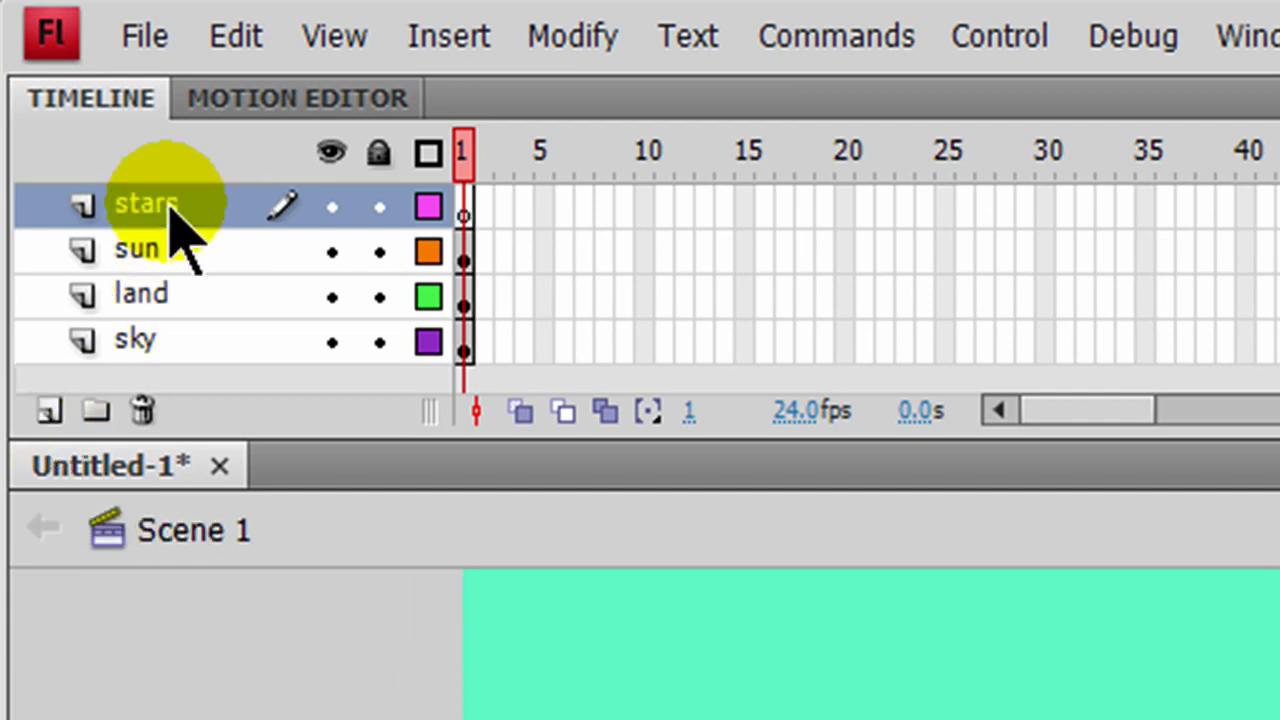
- Hide and lock the land and sun layers, then eyedrop the sky's mint colour as fill
click(331, 292)
click(331, 251)
click(380, 252)
click(380, 296)
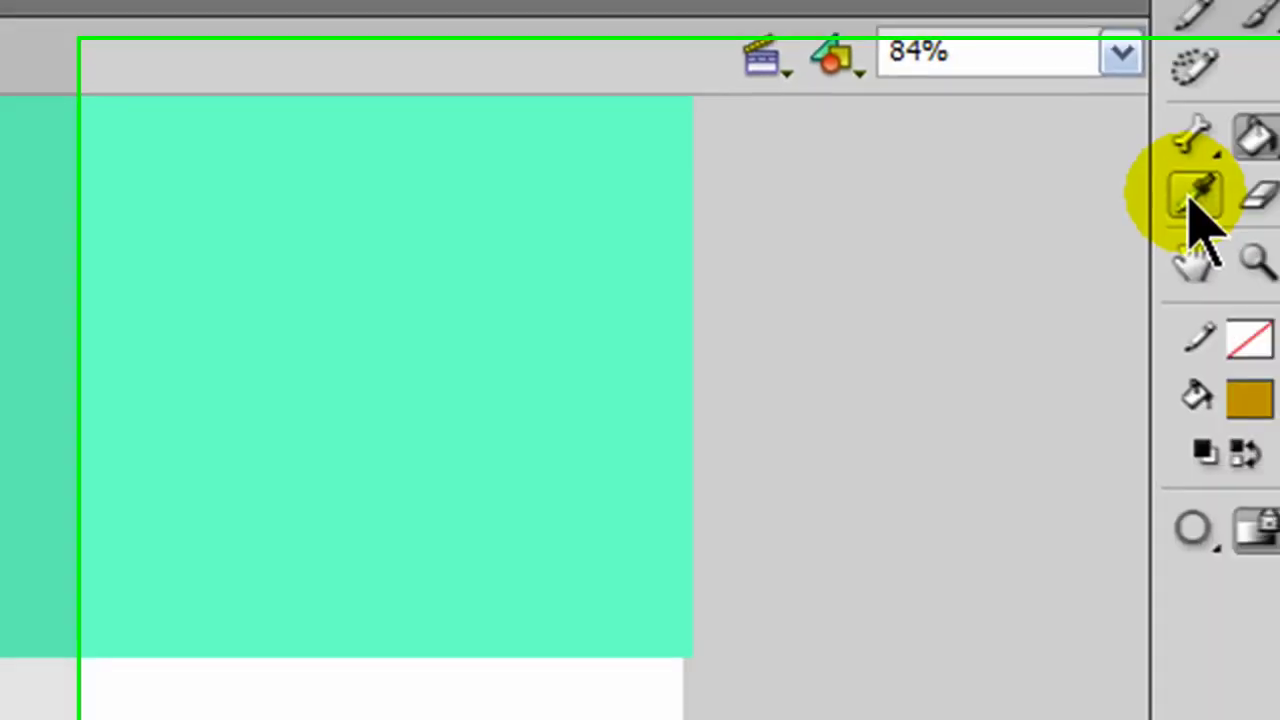
click(1194, 196)
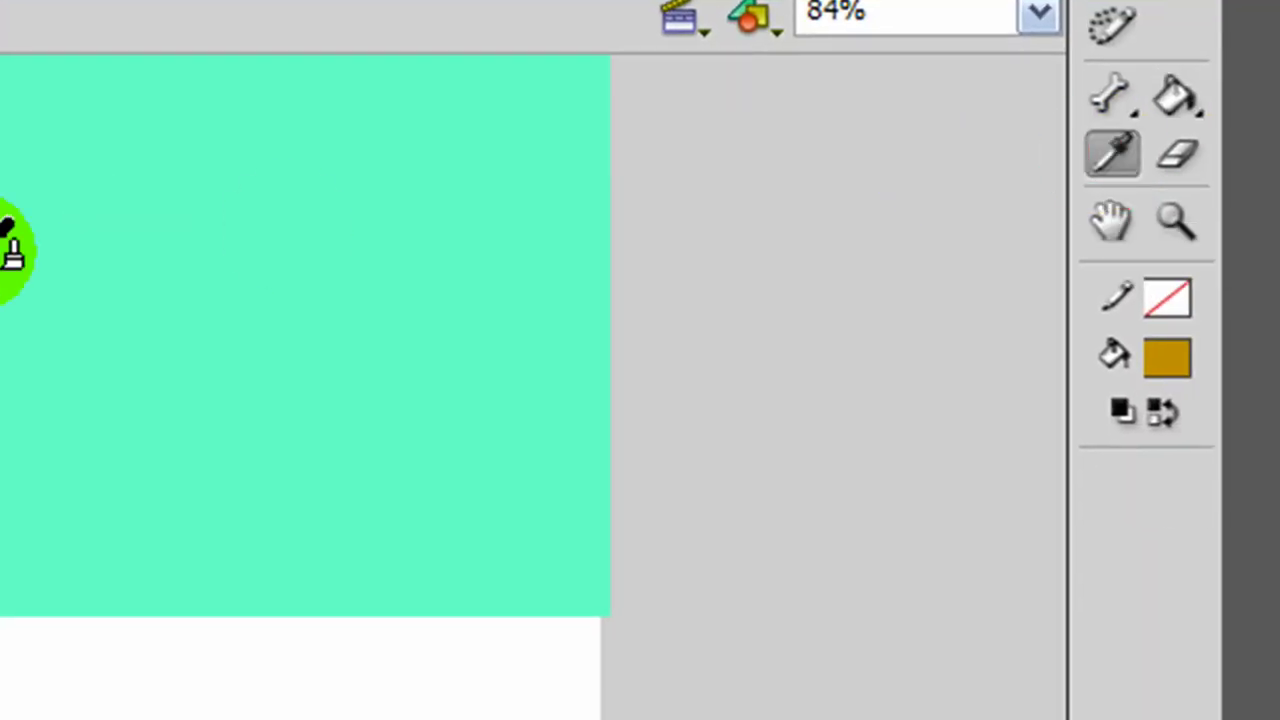
click(10, 248)
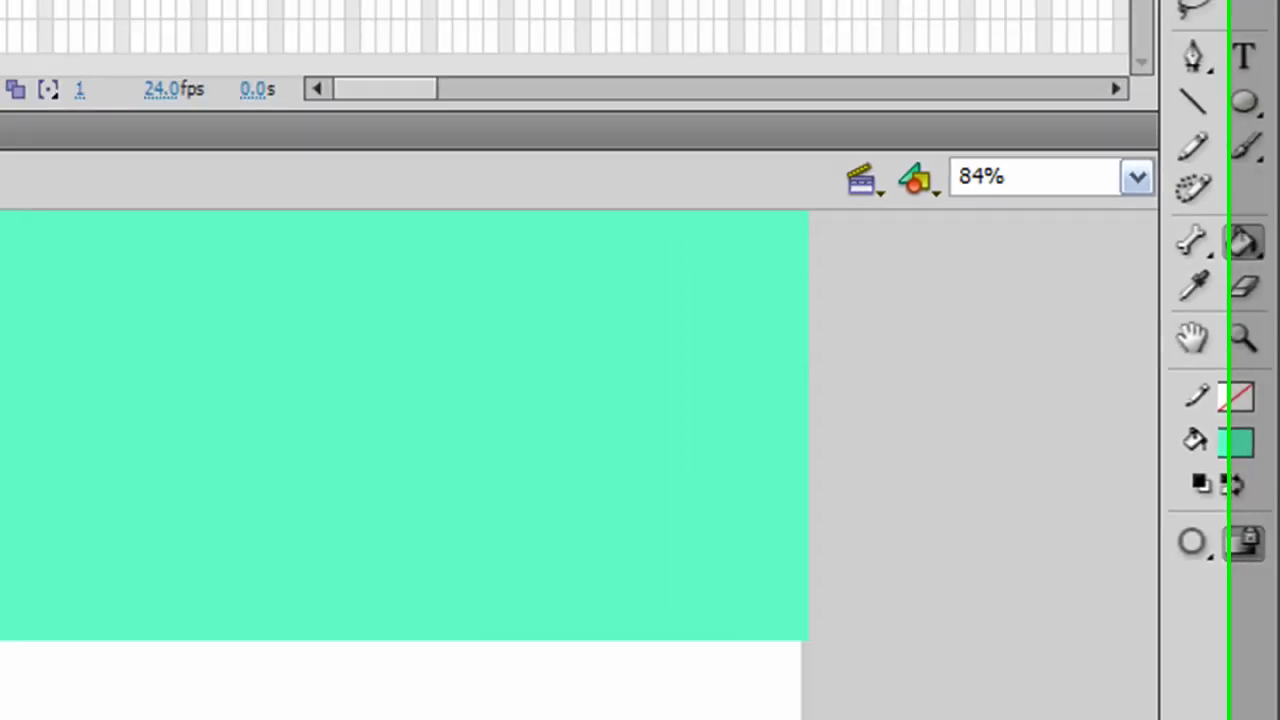
- Hide the sky and set the PolyStar tool to star style on the stars layer
click(193, 196)
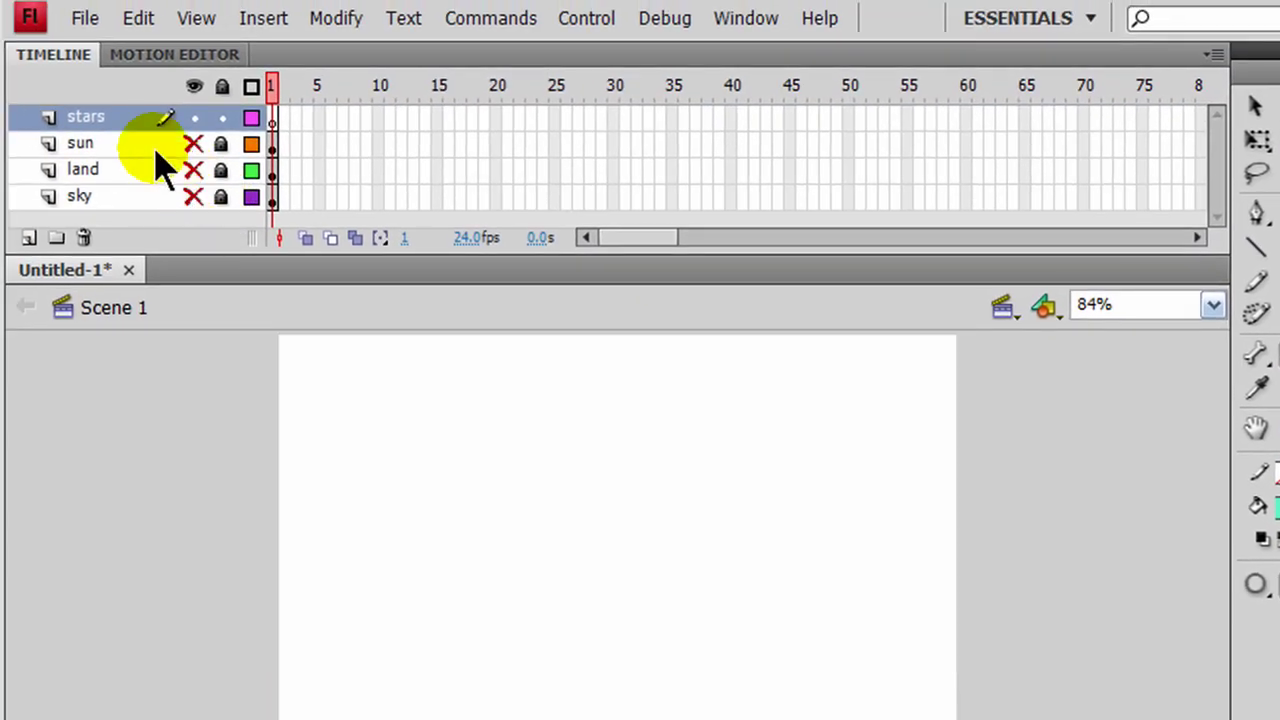
click(274, 114)
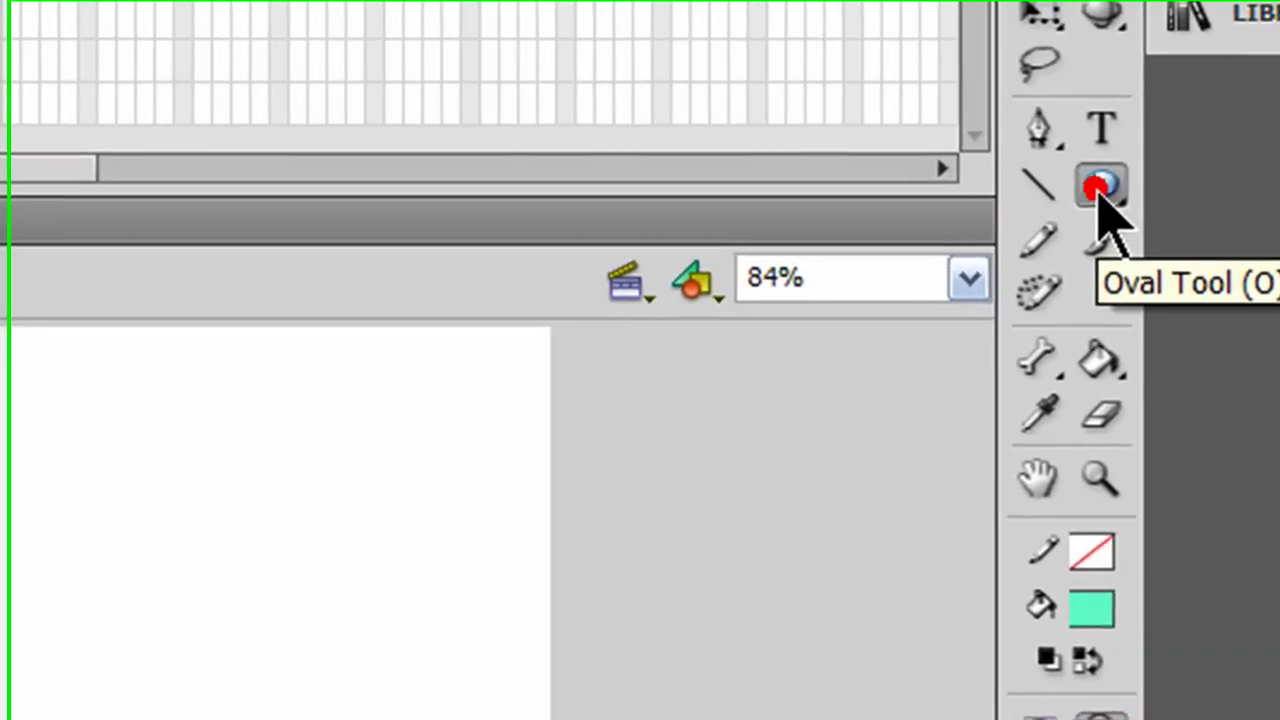
click(1277, 250)
click(814, 392)
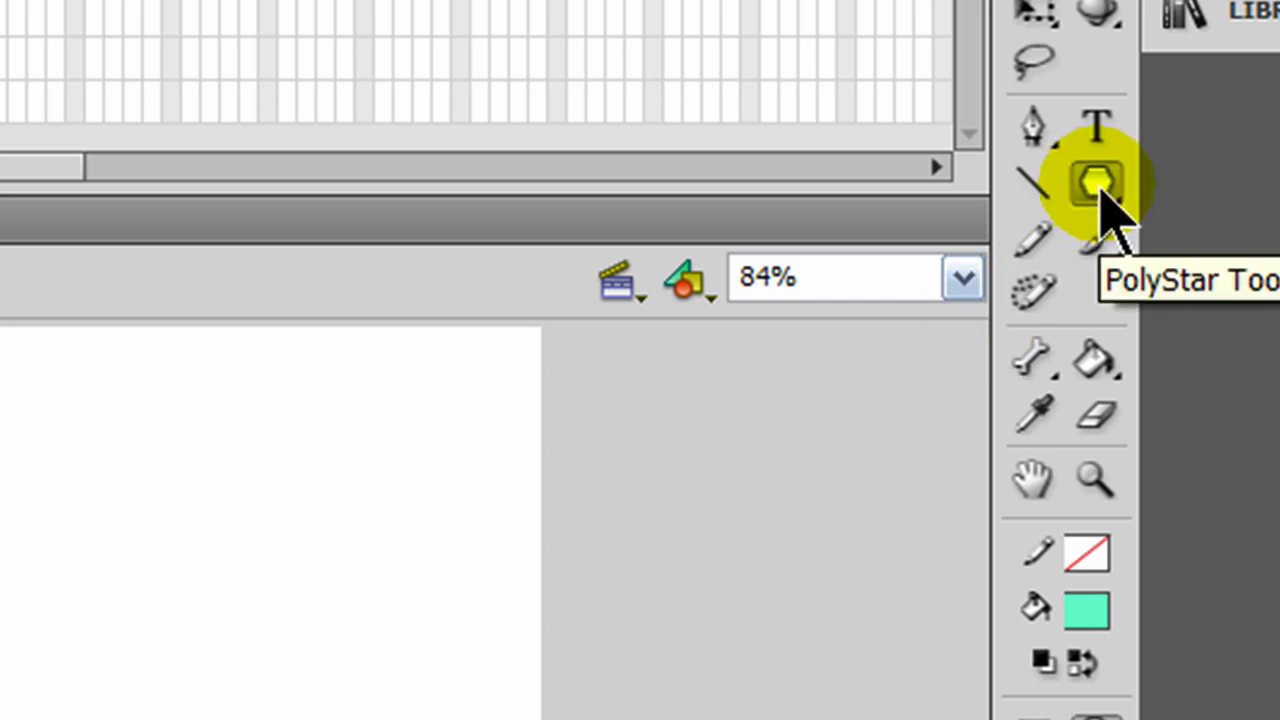
key(ctrl+F3)
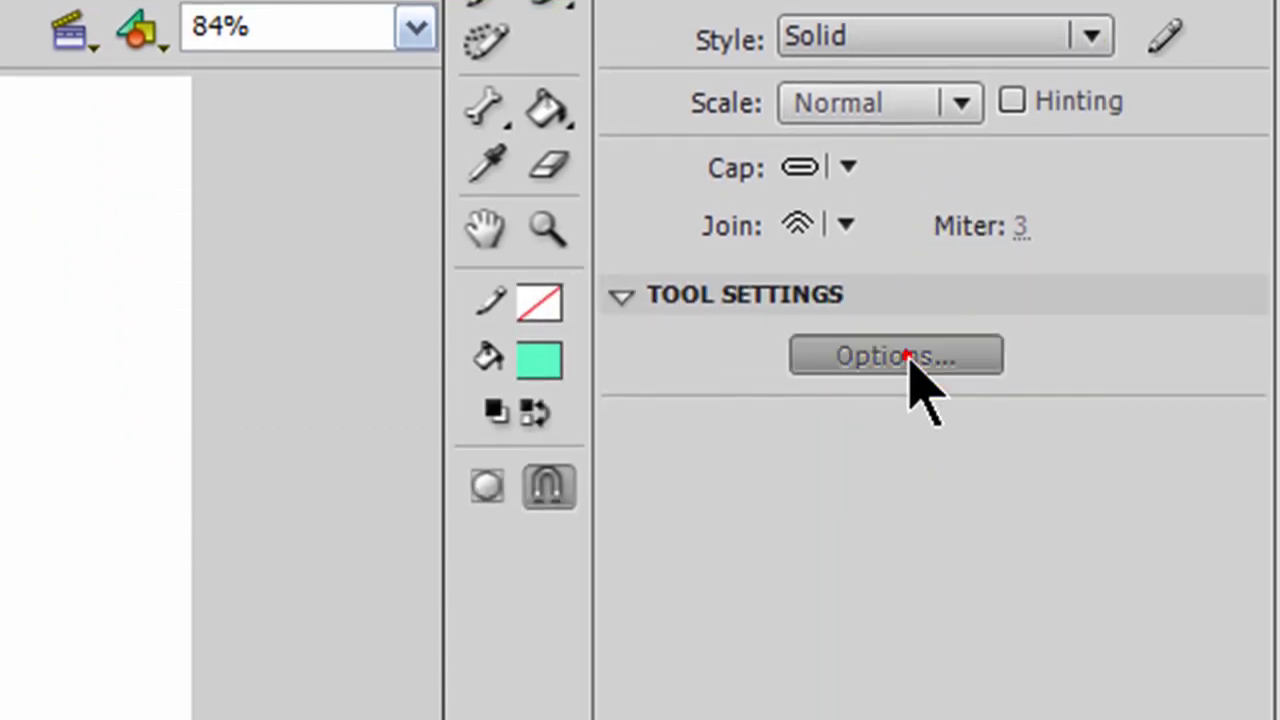
click(905, 357)
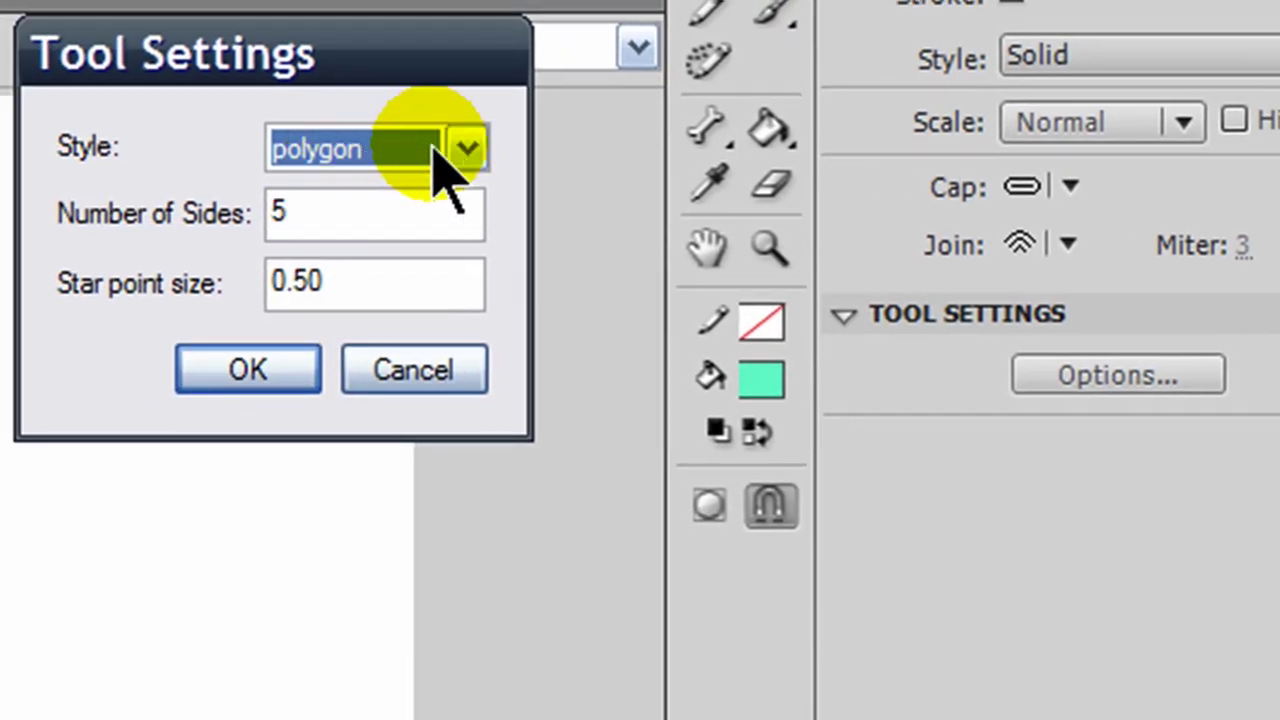
click(467, 148)
click(356, 220)
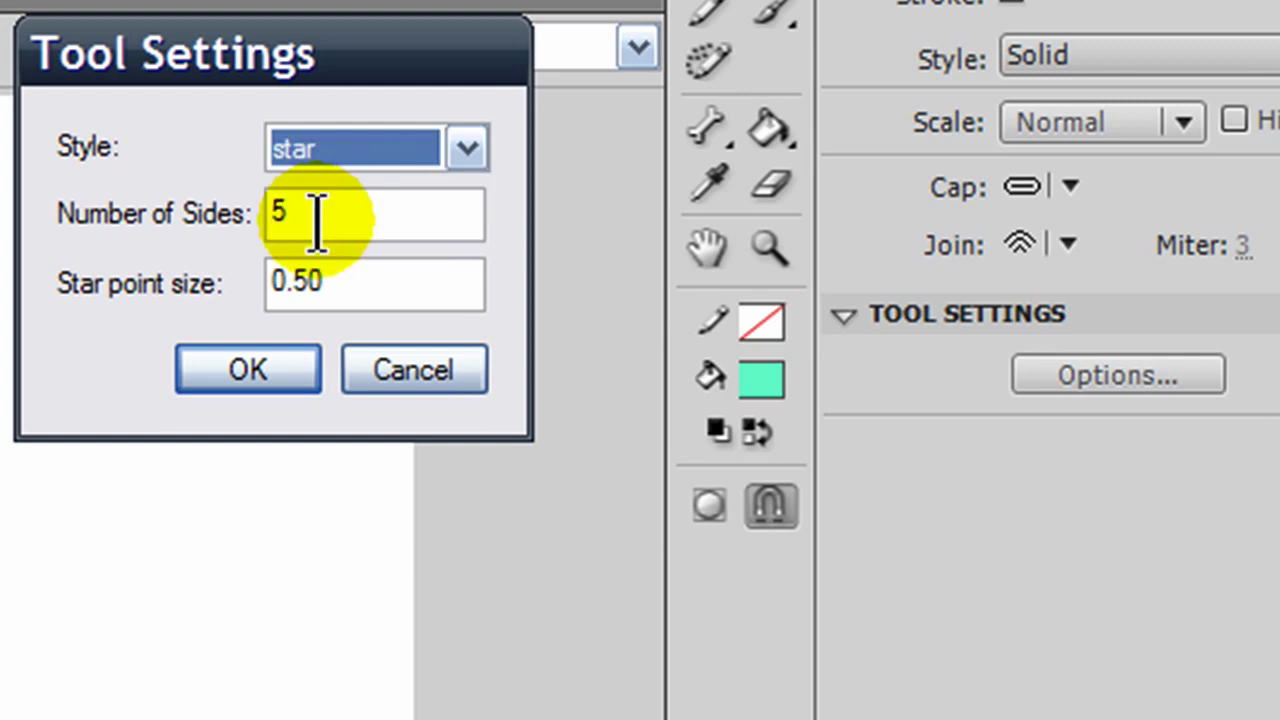
click(286, 363)
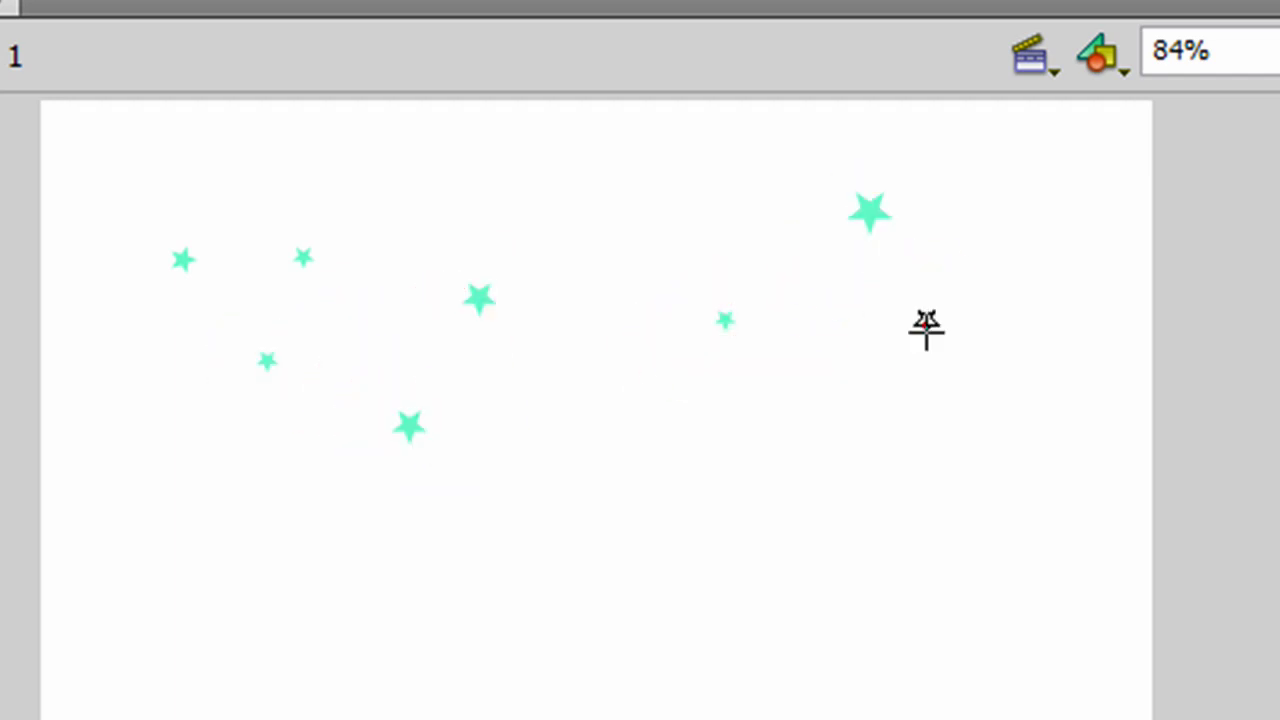
- Draw seven small mint stars scattered across the stage
drag(927, 330, 927, 331)
drag(922, 420, 926, 426)
drag(744, 428, 746, 430)
drag(538, 178, 552, 190)
drag(652, 245, 659, 259)
drag(257, 163, 268, 175)
drag(134, 384, 152, 392)
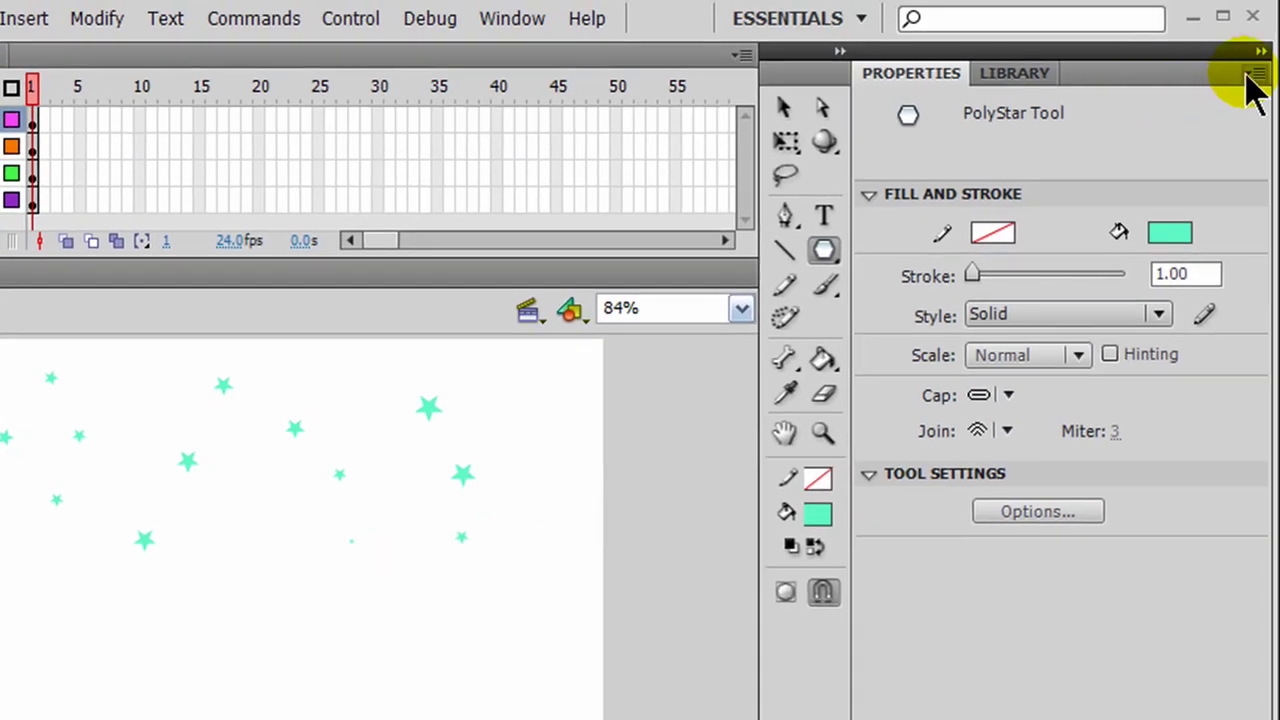
- Collapse the Properties panel, show all layers, and move the sun layer above stars
click(1260, 51)
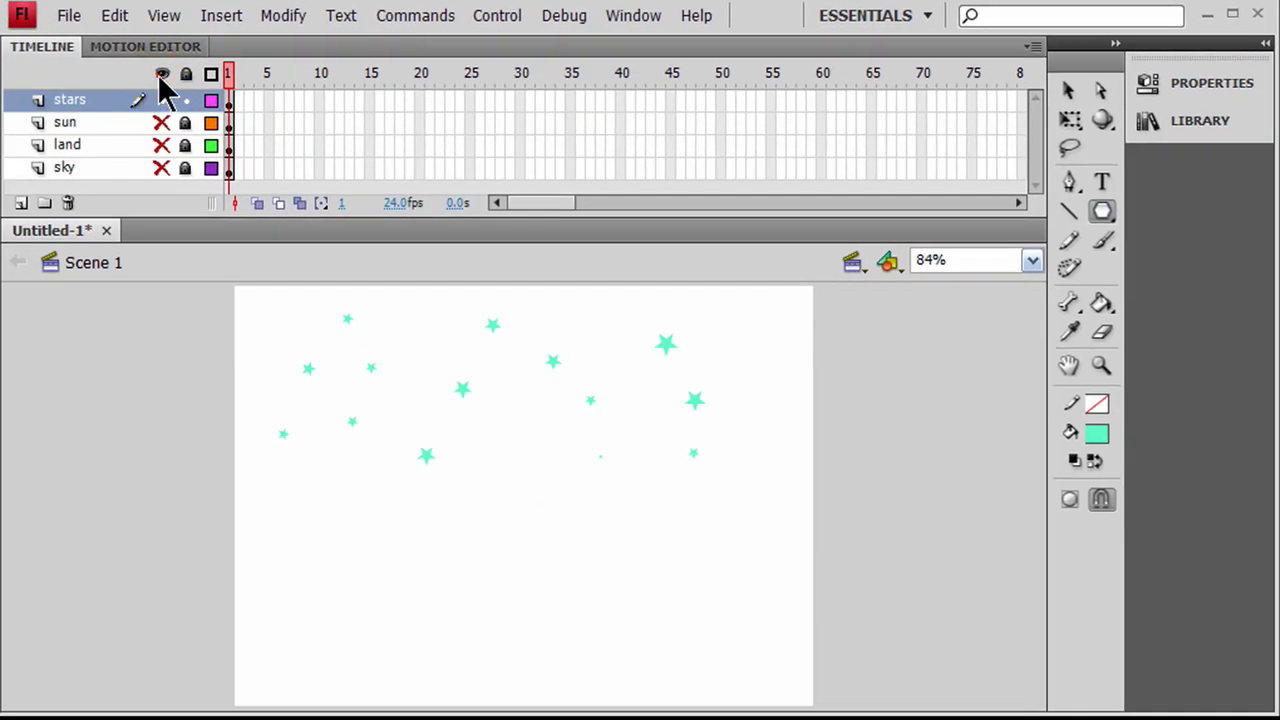
click(0, 95)
click(162, 76)
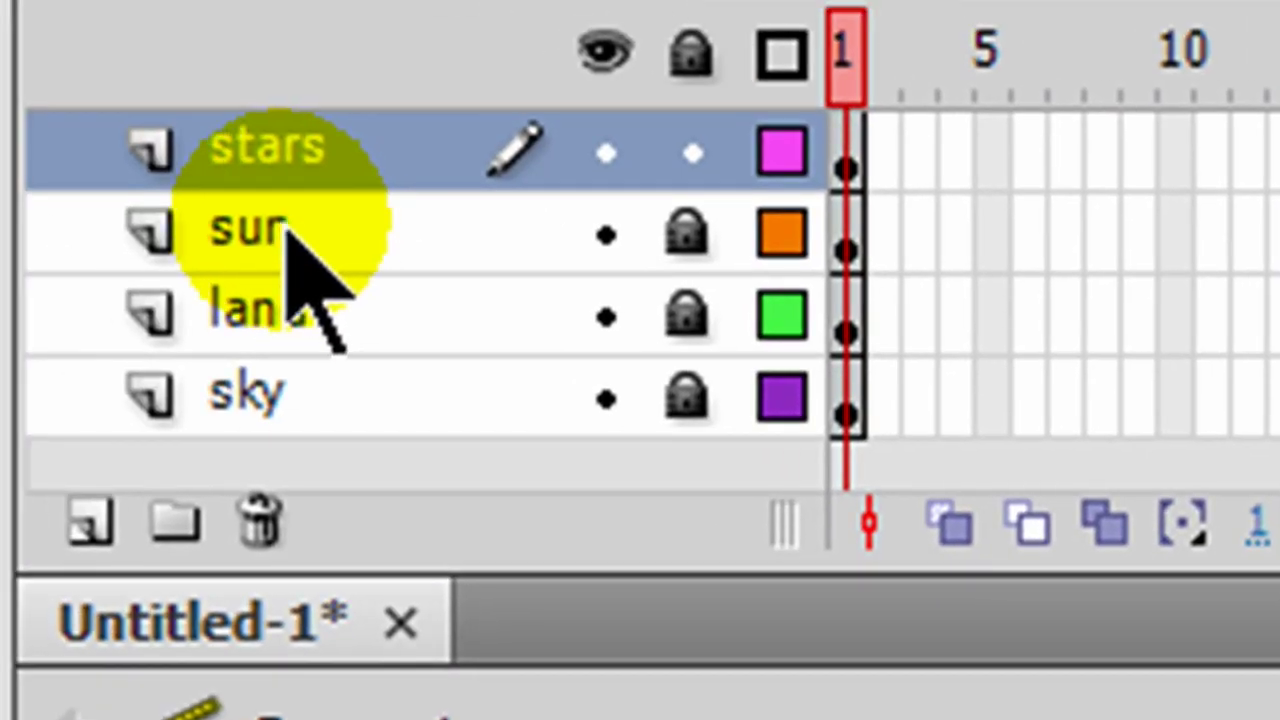
drag(293, 232, 281, 134)
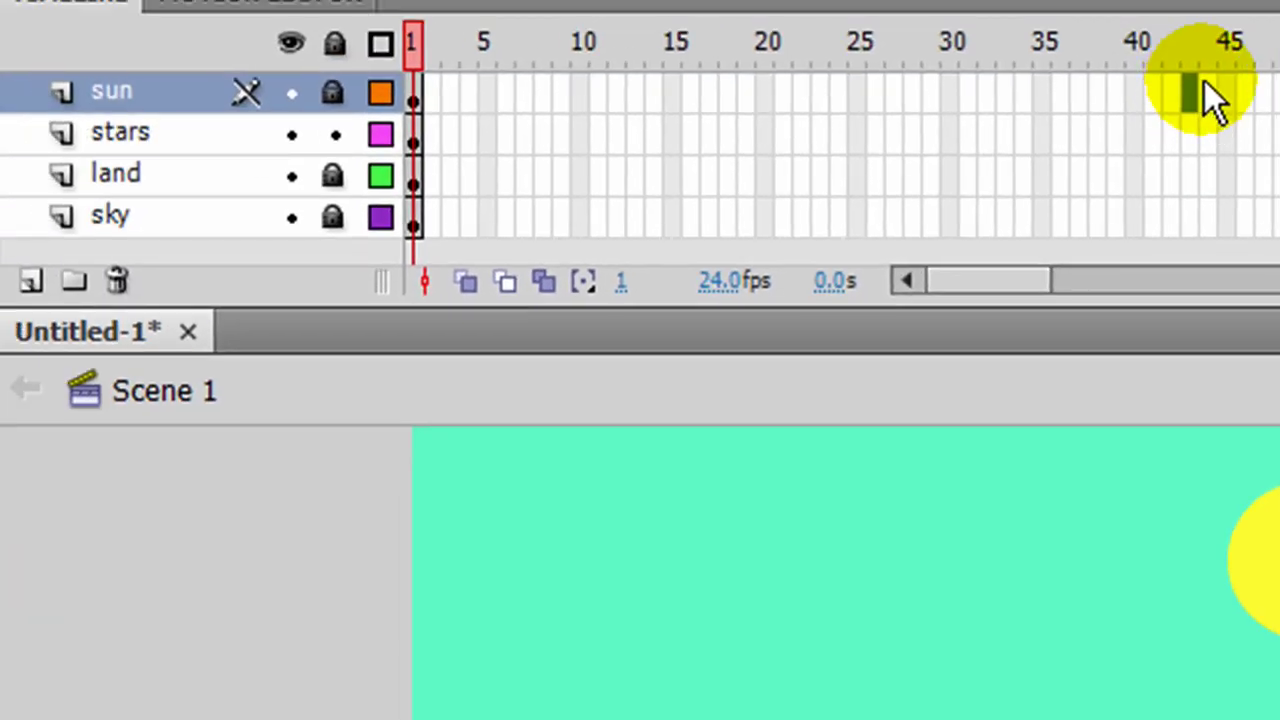
- Insert keyframes at frame 43 on the stars, land and sky layers
drag(1204, 80, 1211, 145)
click(1195, 136)
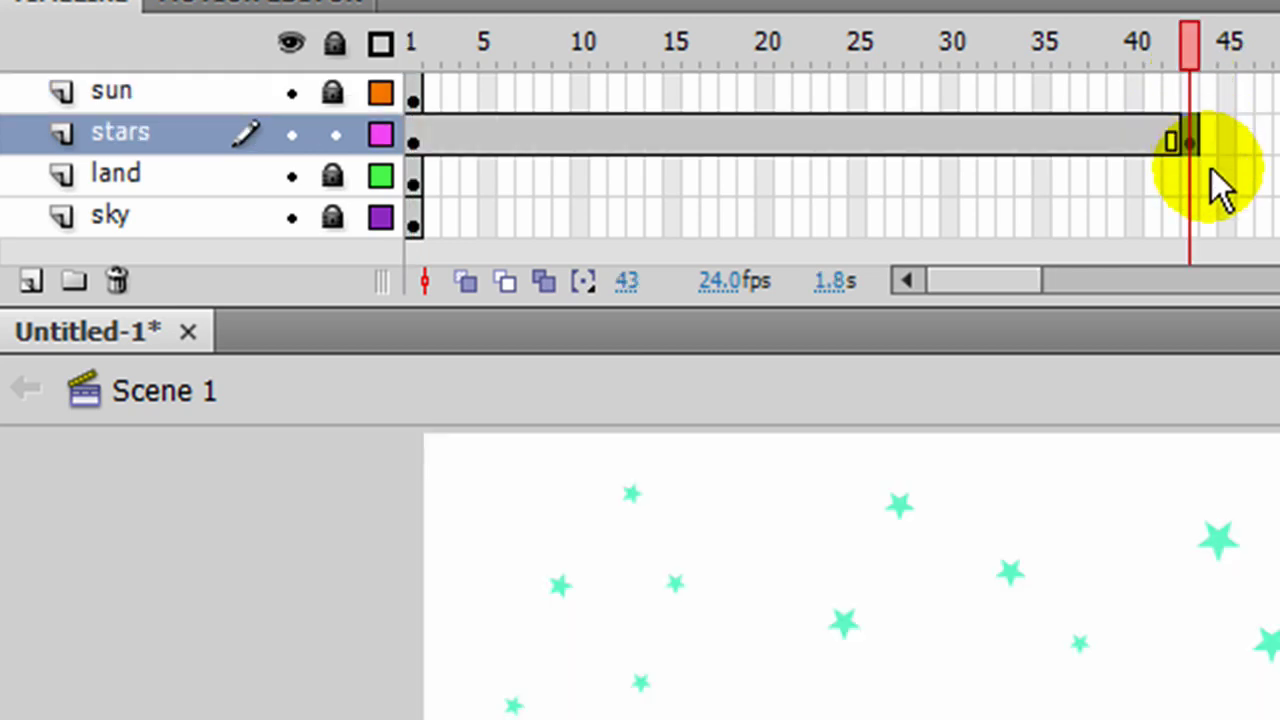
click(1195, 180)
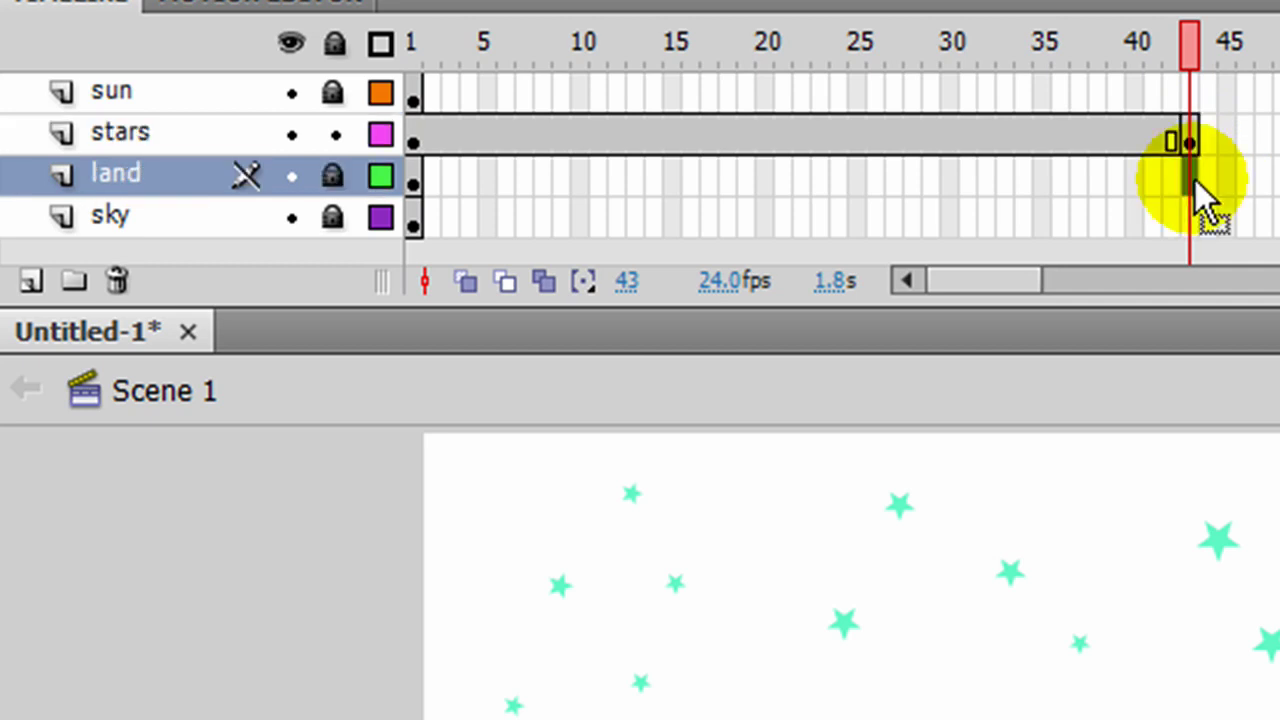
key(F6)
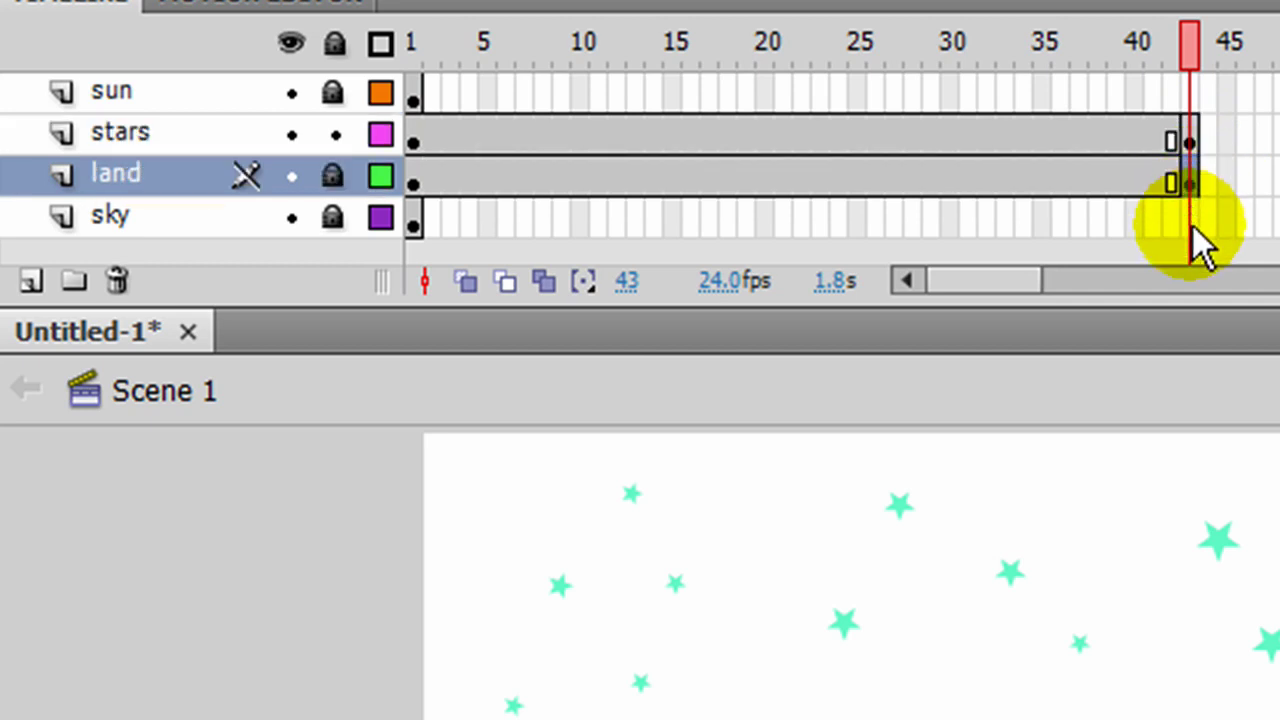
click(1193, 226)
key(F6)
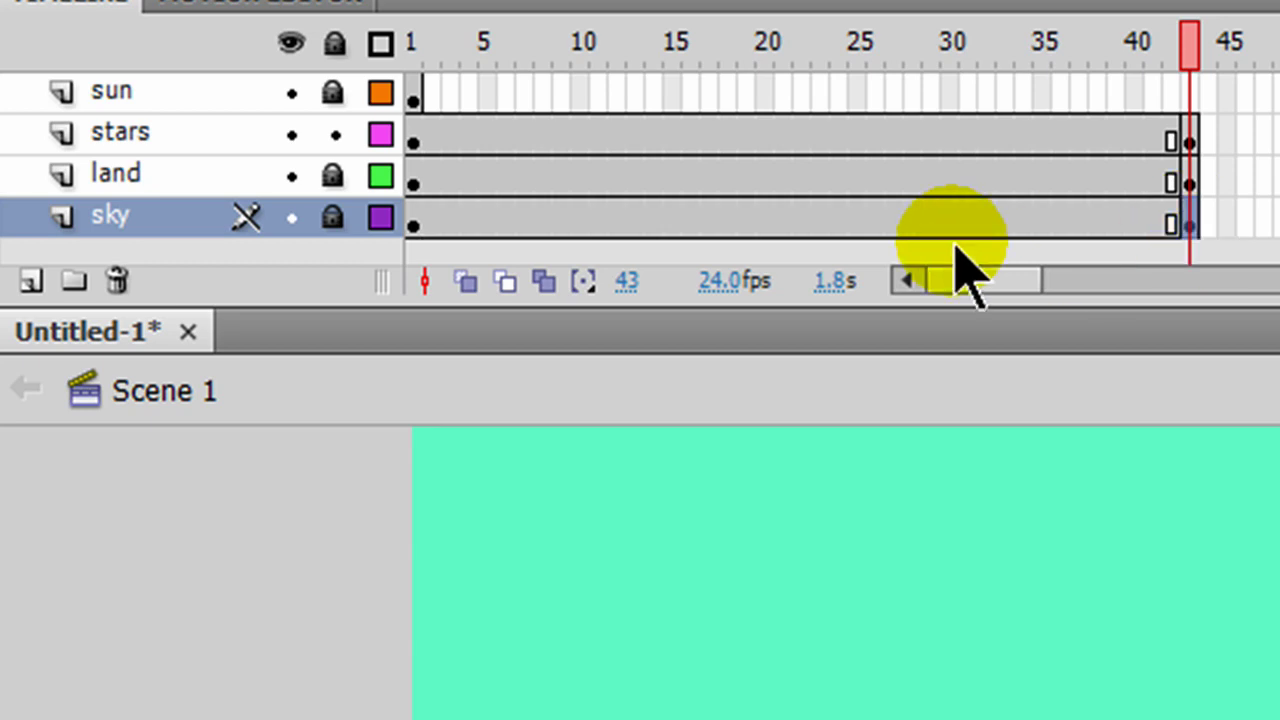
- Unlock the sun layer, select the sun on frame 1, and lock the stars layer
click(414, 92)
drag(414, 90, 414, 92)
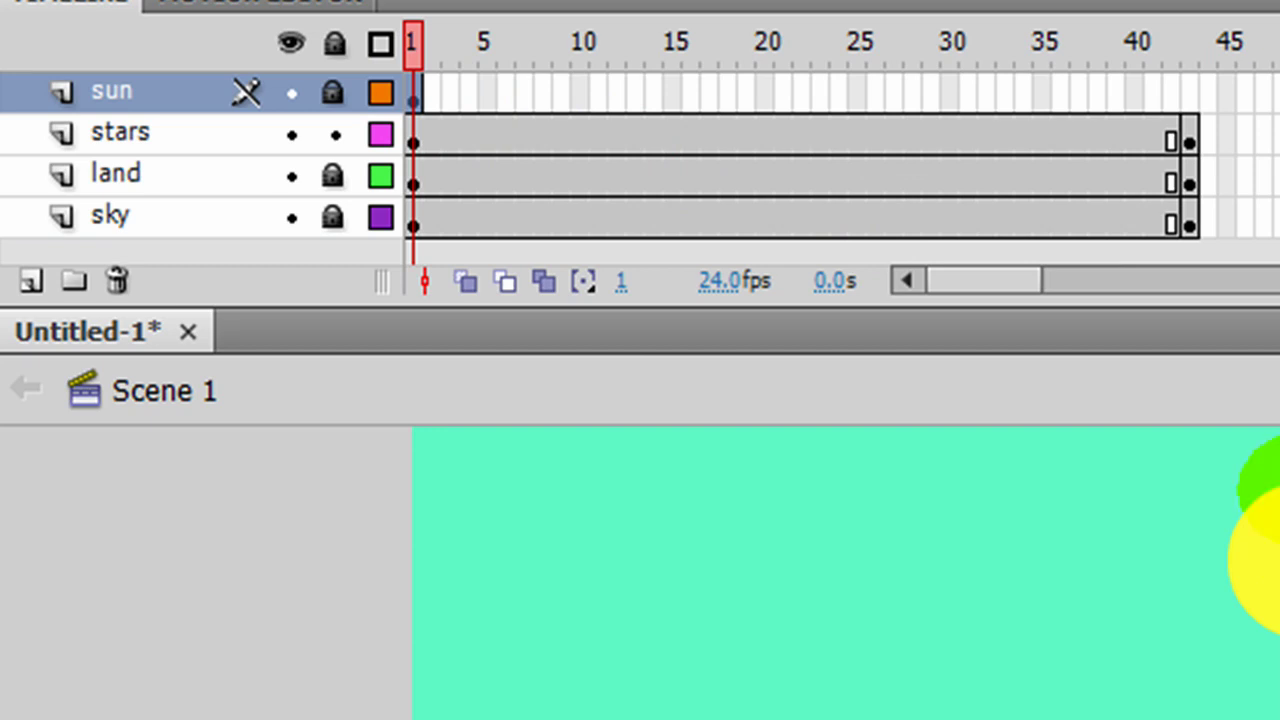
click(1275, 553)
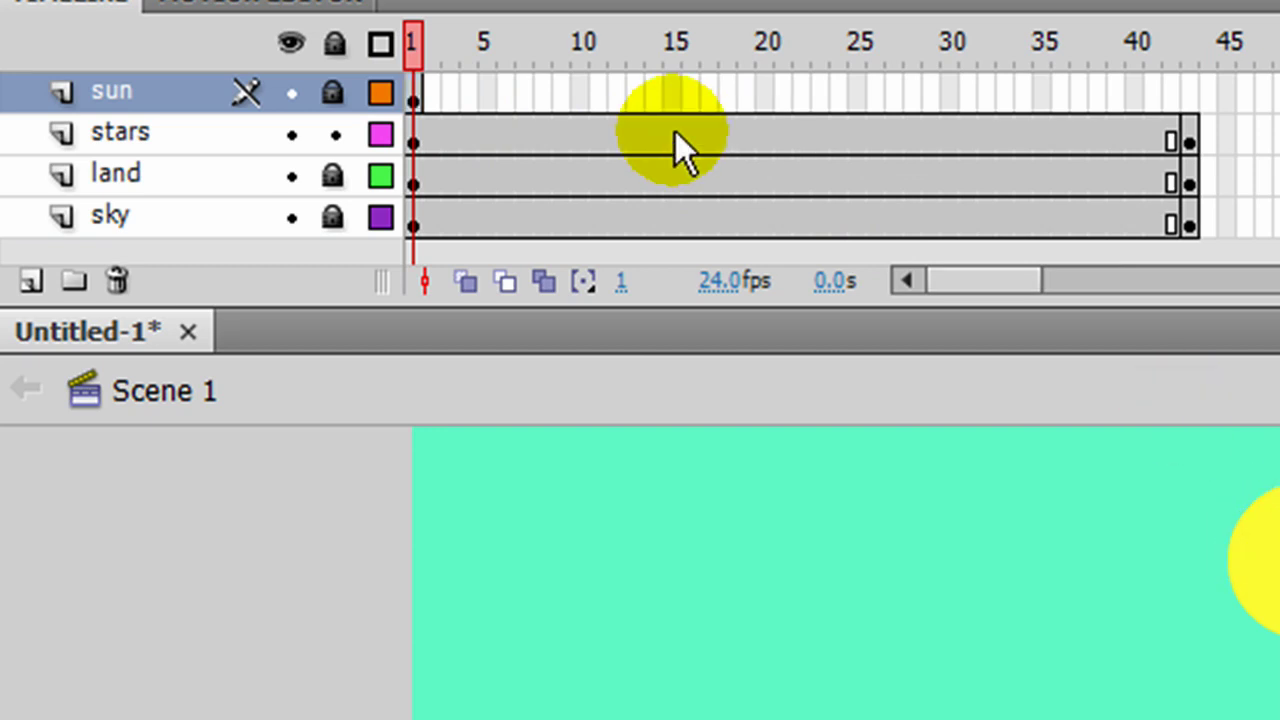
click(333, 93)
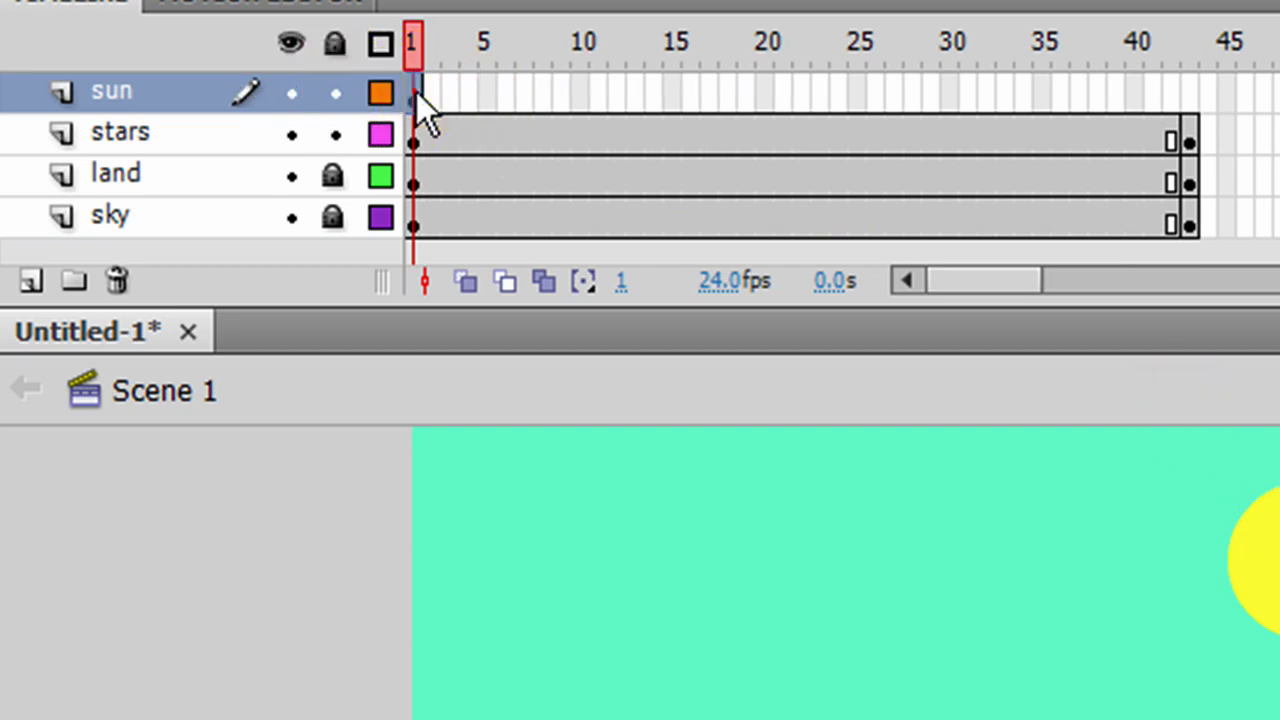
click(420, 93)
click(338, 138)
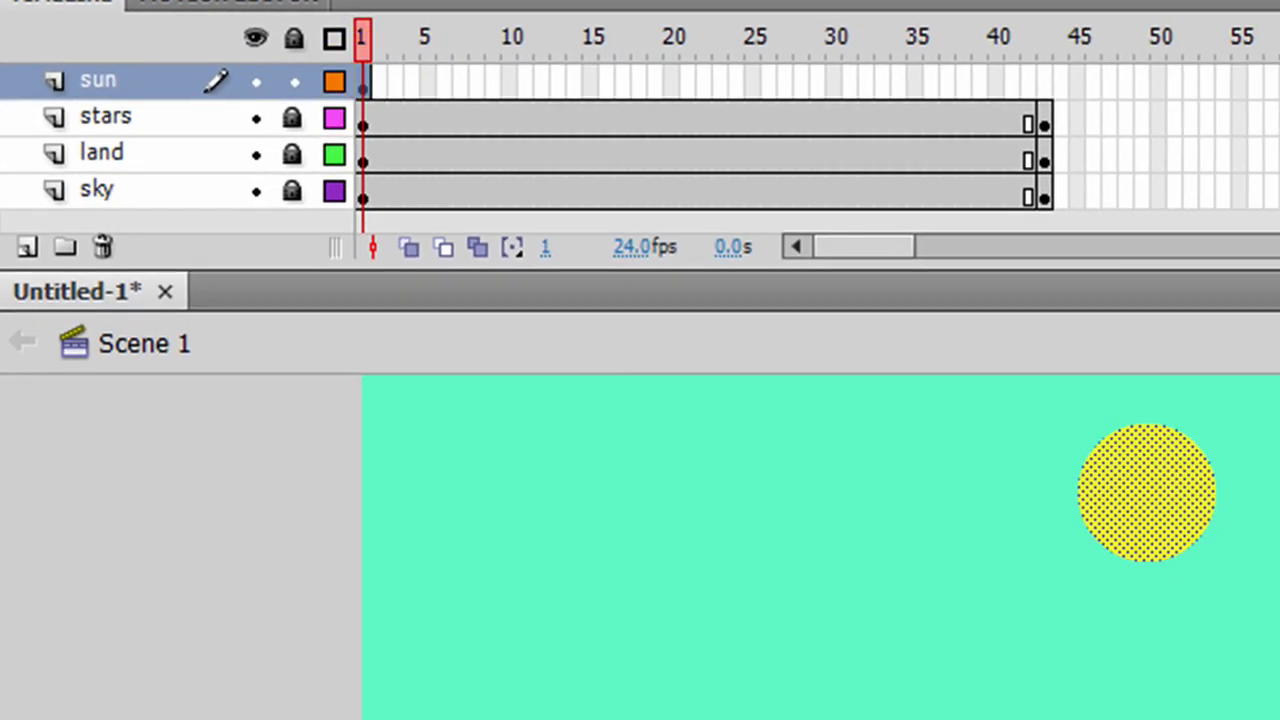
- Convert the sun circle to a symbol and add a motion tween to its layer
click(440, 0)
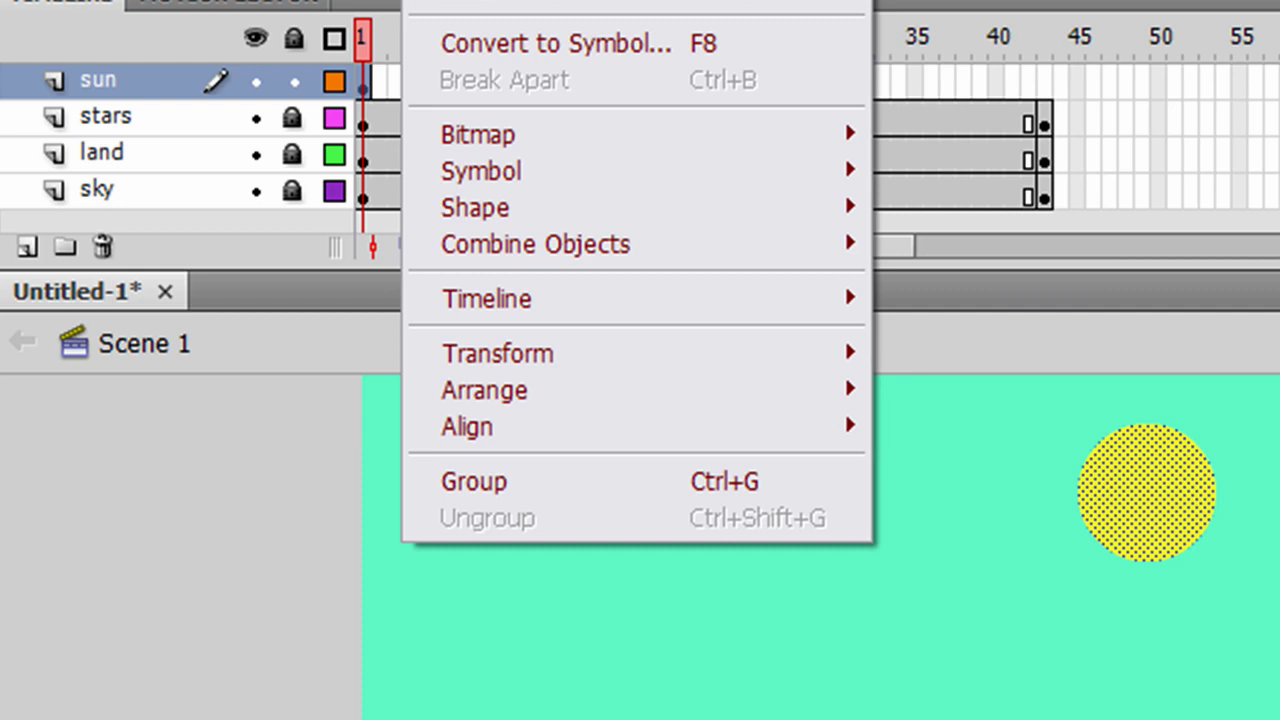
click(487, 44)
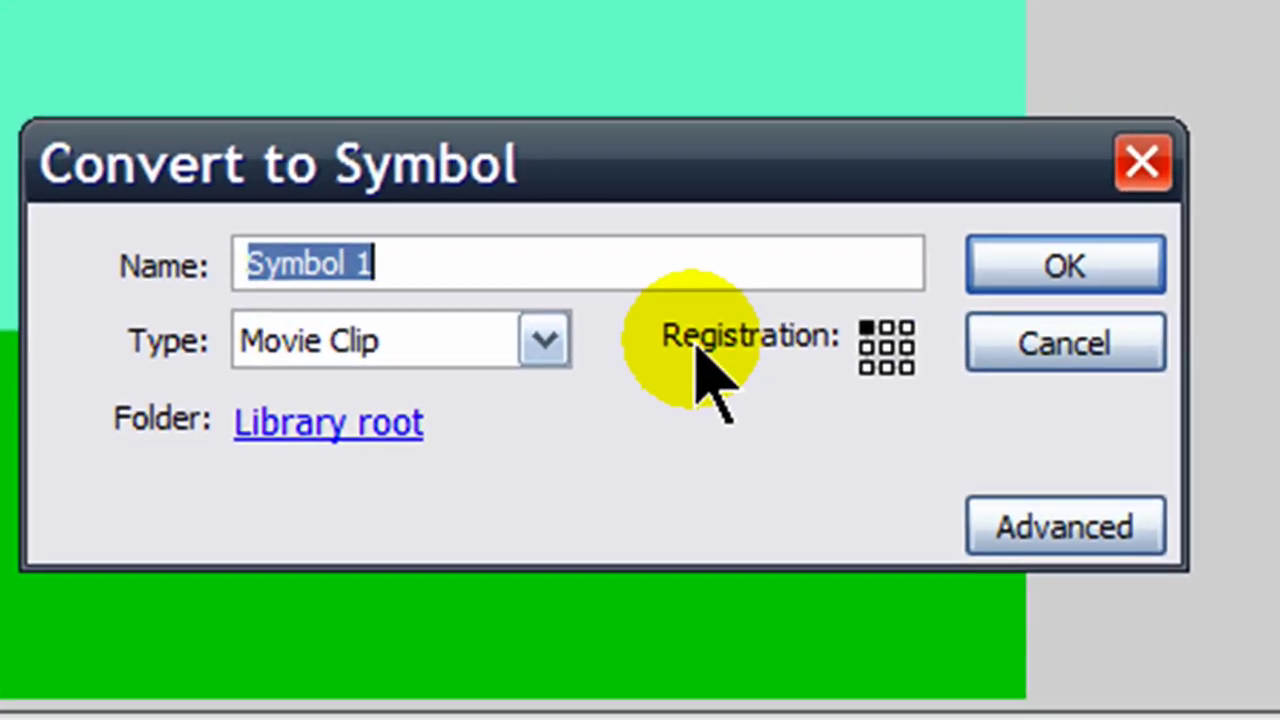
text(su)
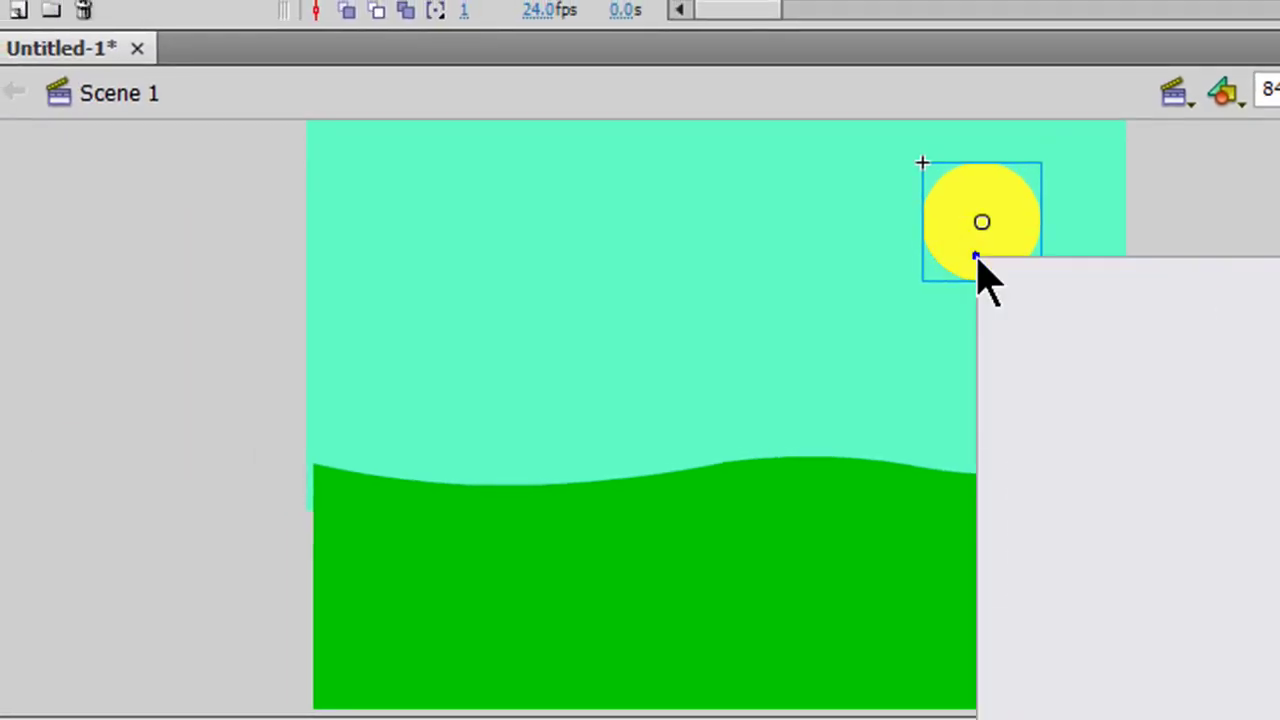
click(1043, 280)
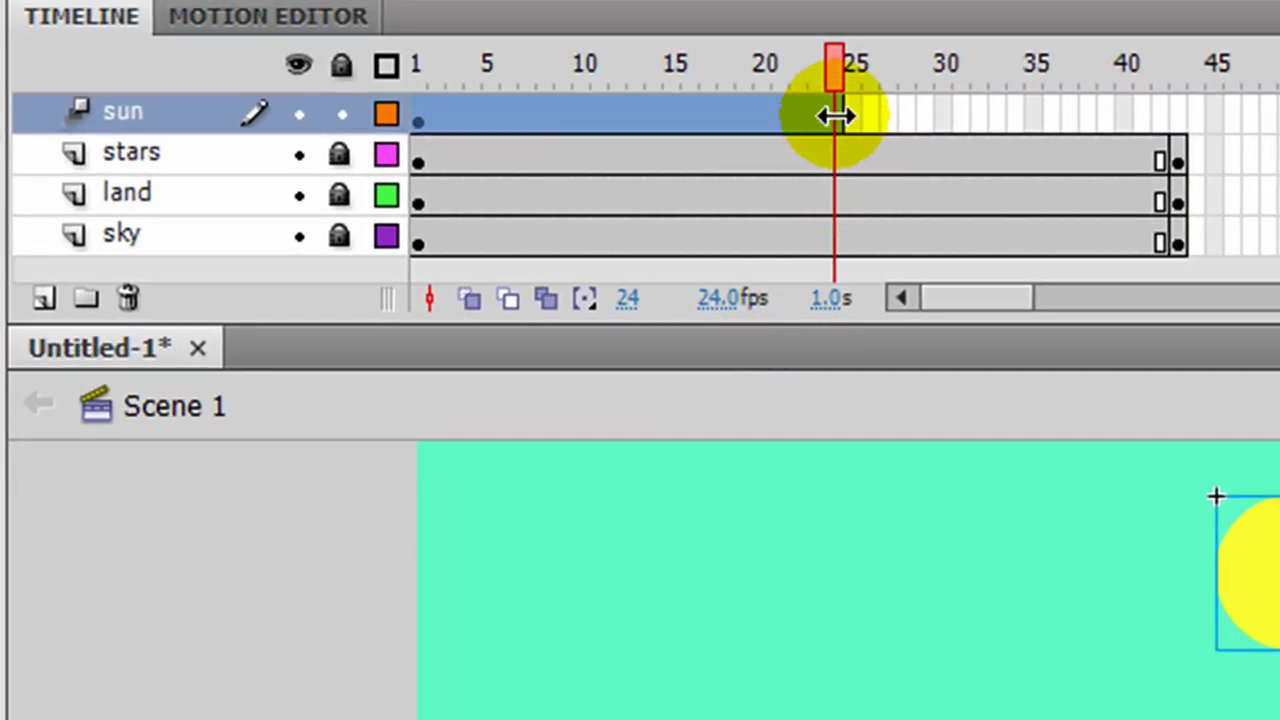
- Extend the sun's tween to frame 43, move the sun onto the hill there, and play it
drag(835, 120, 1179, 115)
click(1179, 115)
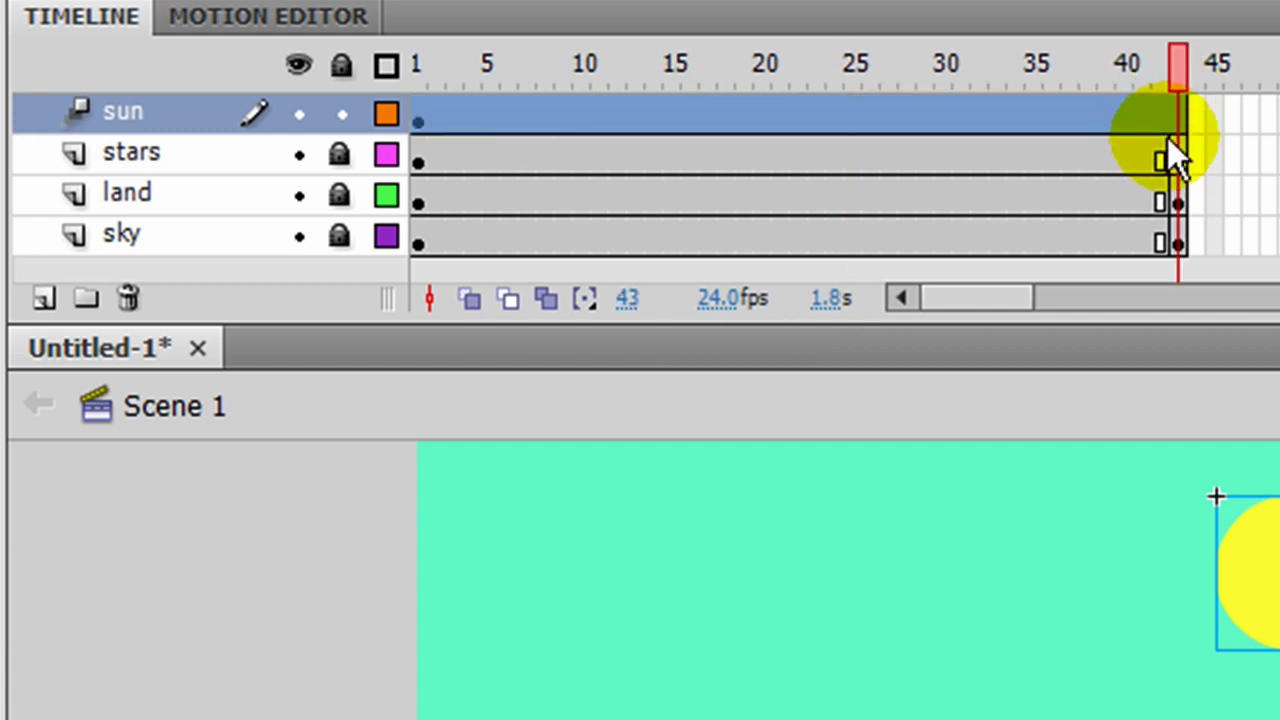
click(1179, 113)
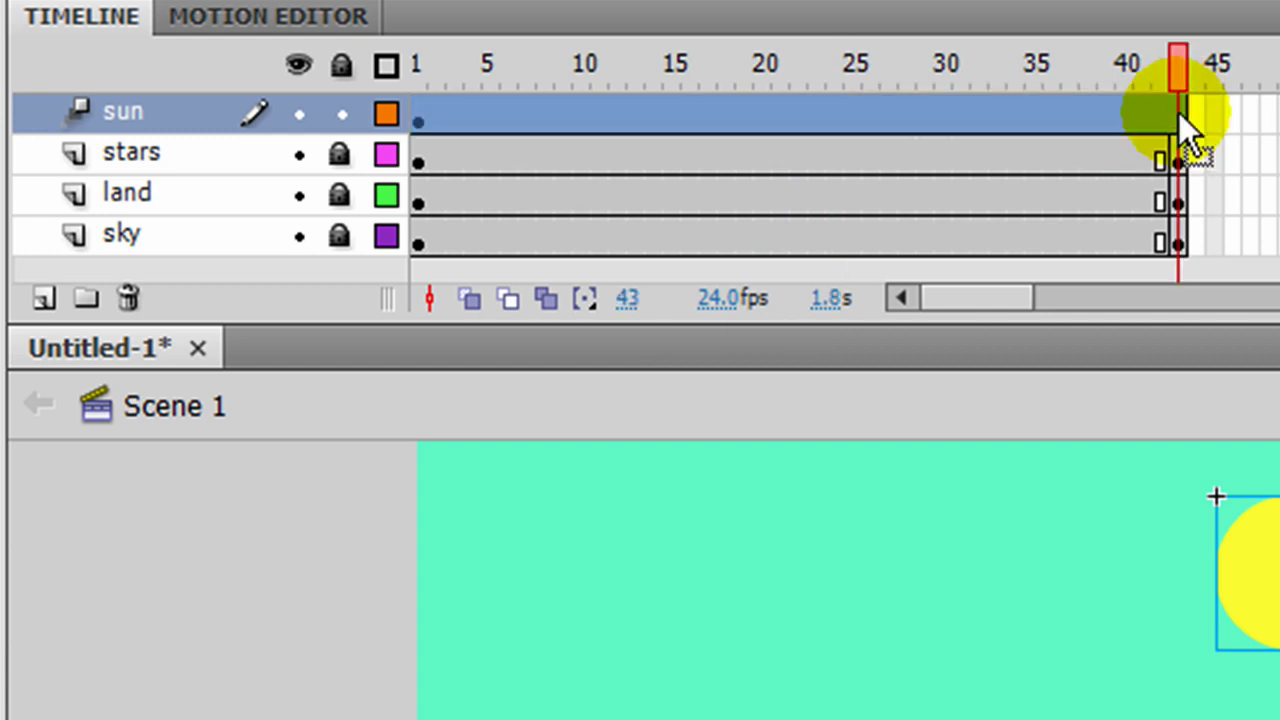
click(1179, 117)
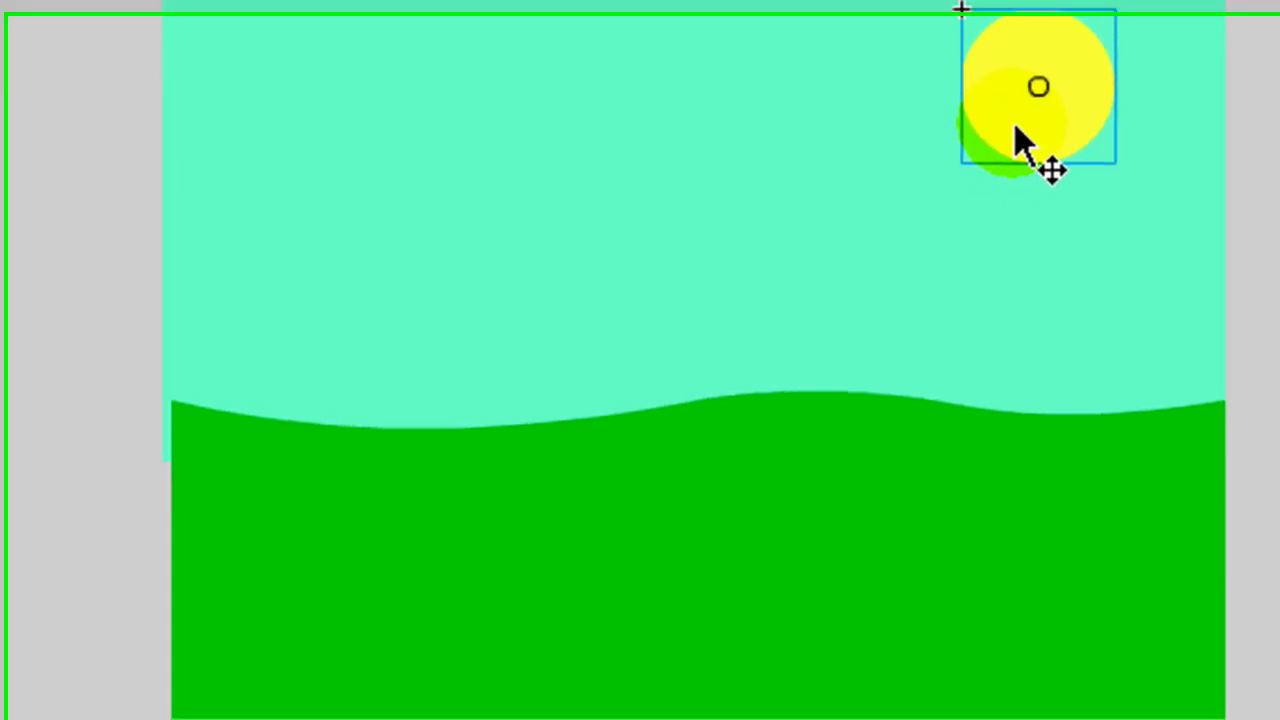
drag(1020, 134, 1013, 585)
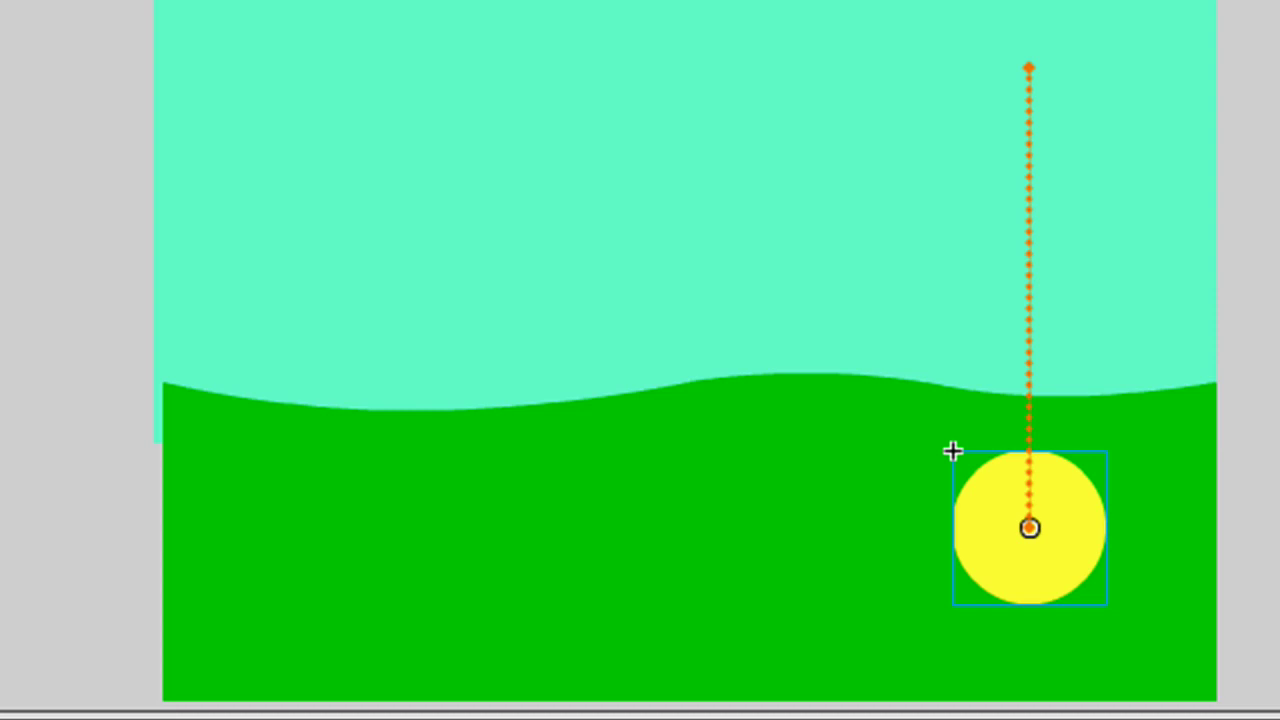
key(Return)
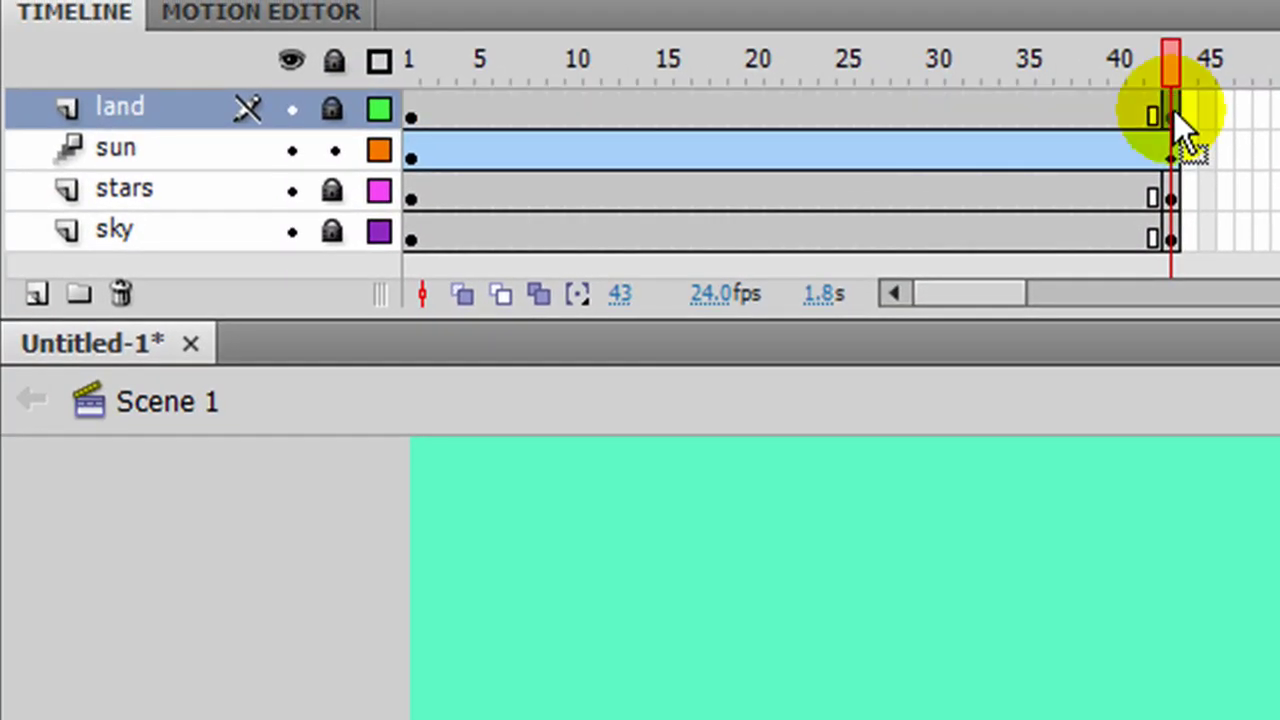
- Unlock the land, stars and sky layers
drag(1174, 111, 1169, 108)
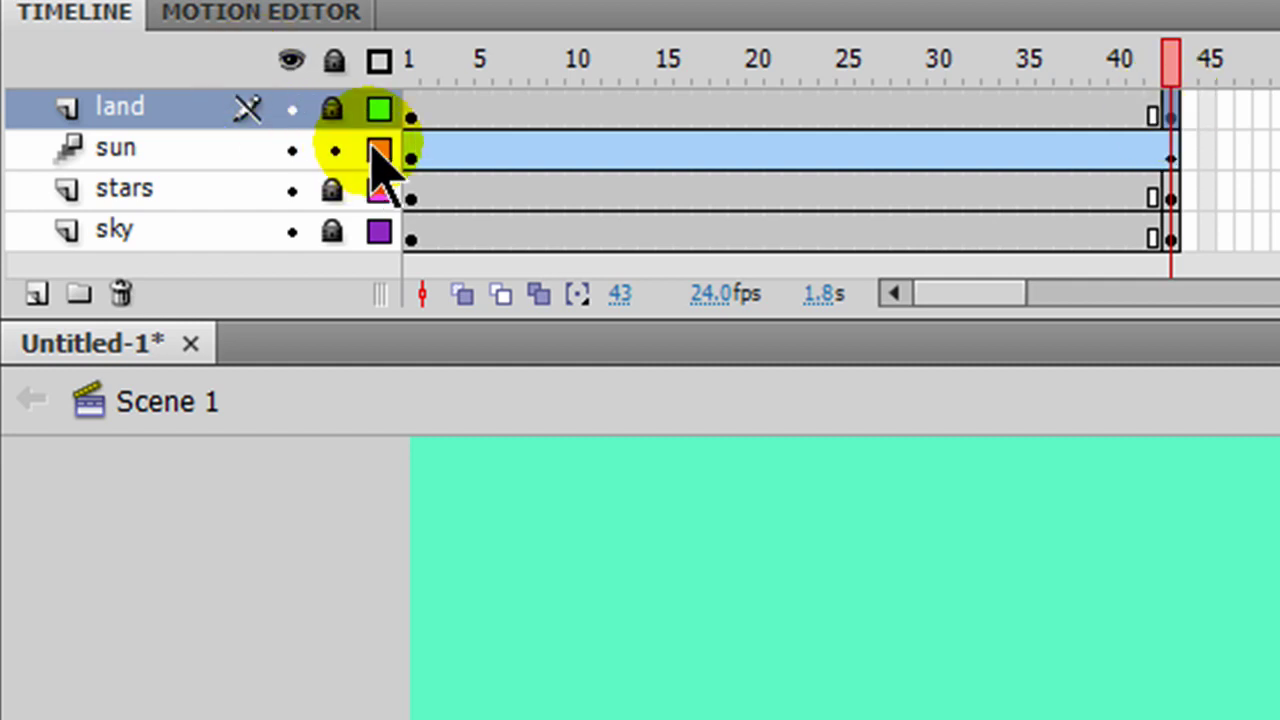
click(334, 108)
click(334, 190)
click(334, 231)
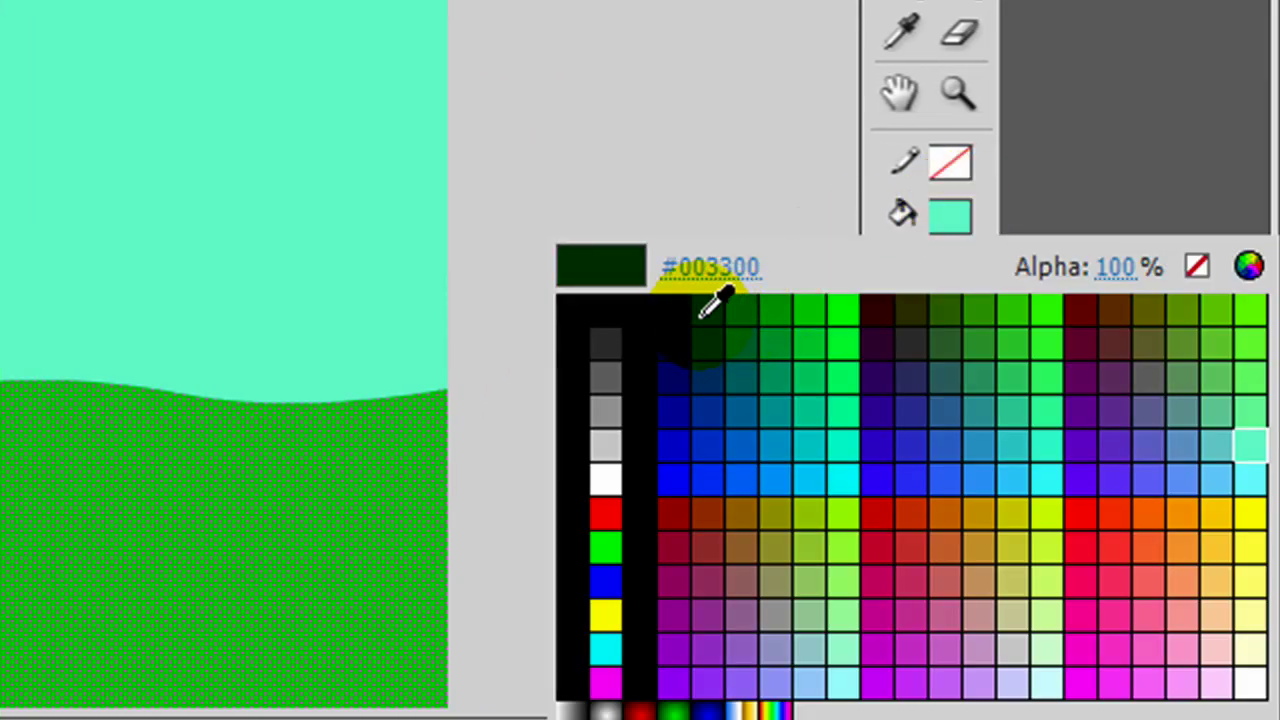
- Darken the hill to #003300 at frame 43 with a shape tween, then play it back
click(709, 310)
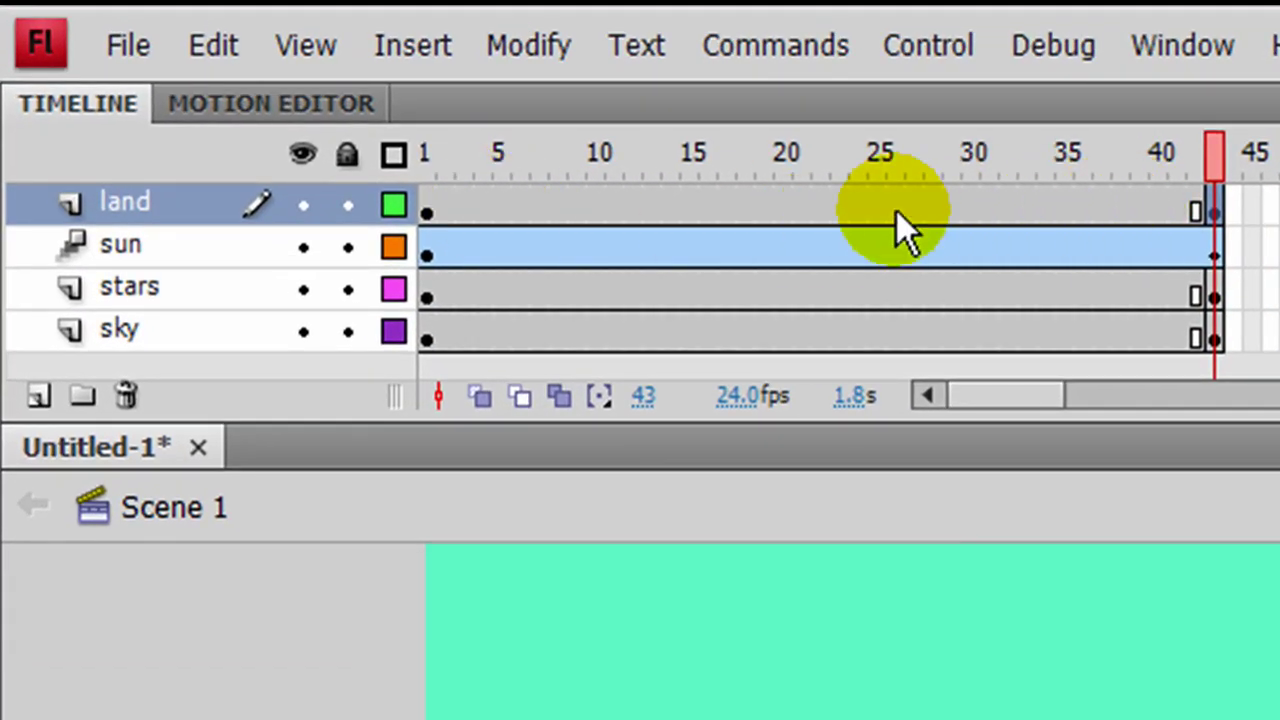
right_click(893, 208)
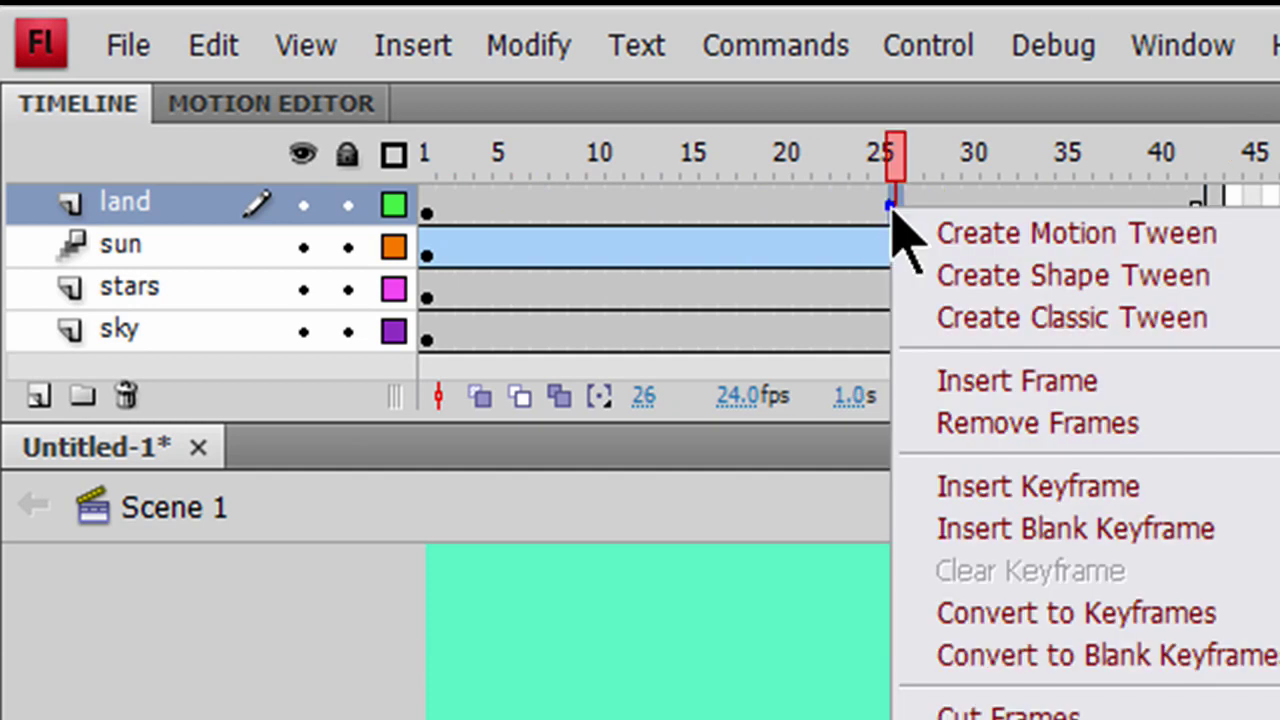
click(1010, 276)
key(Return)
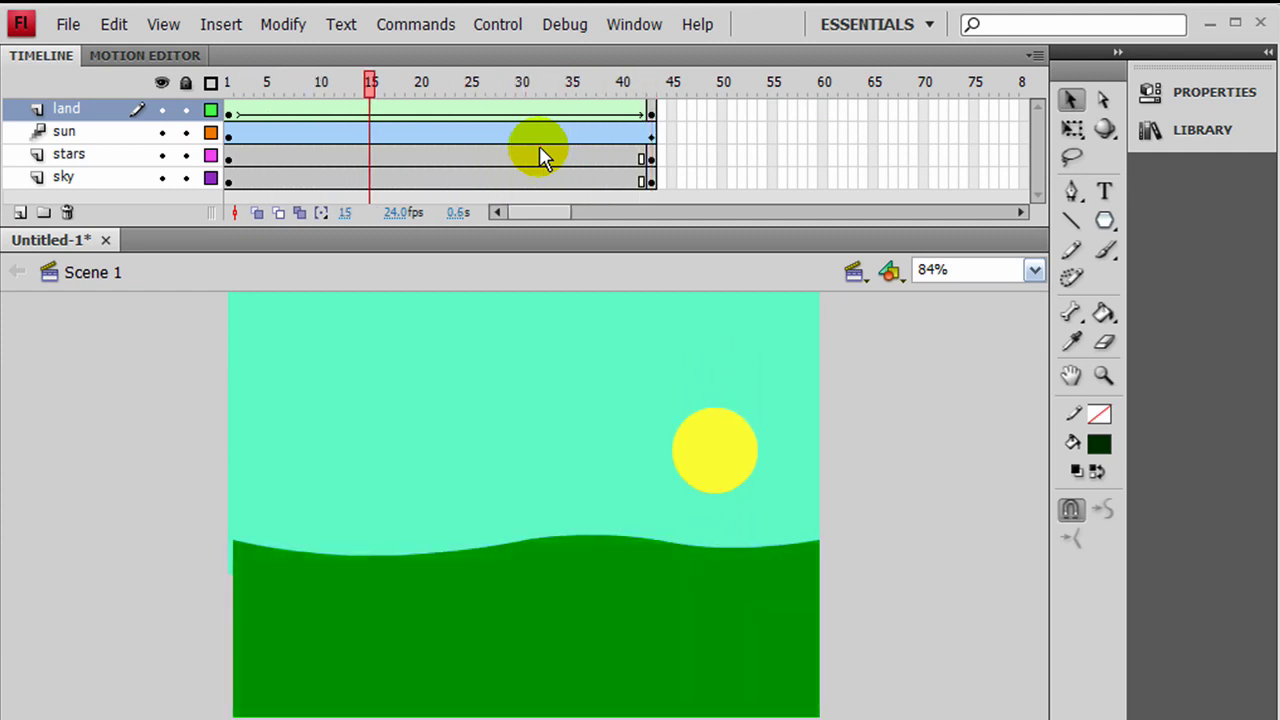
- Turn the stars pale yellow at frame 43 and shape-tween the stars layer across all frames
click(651, 158)
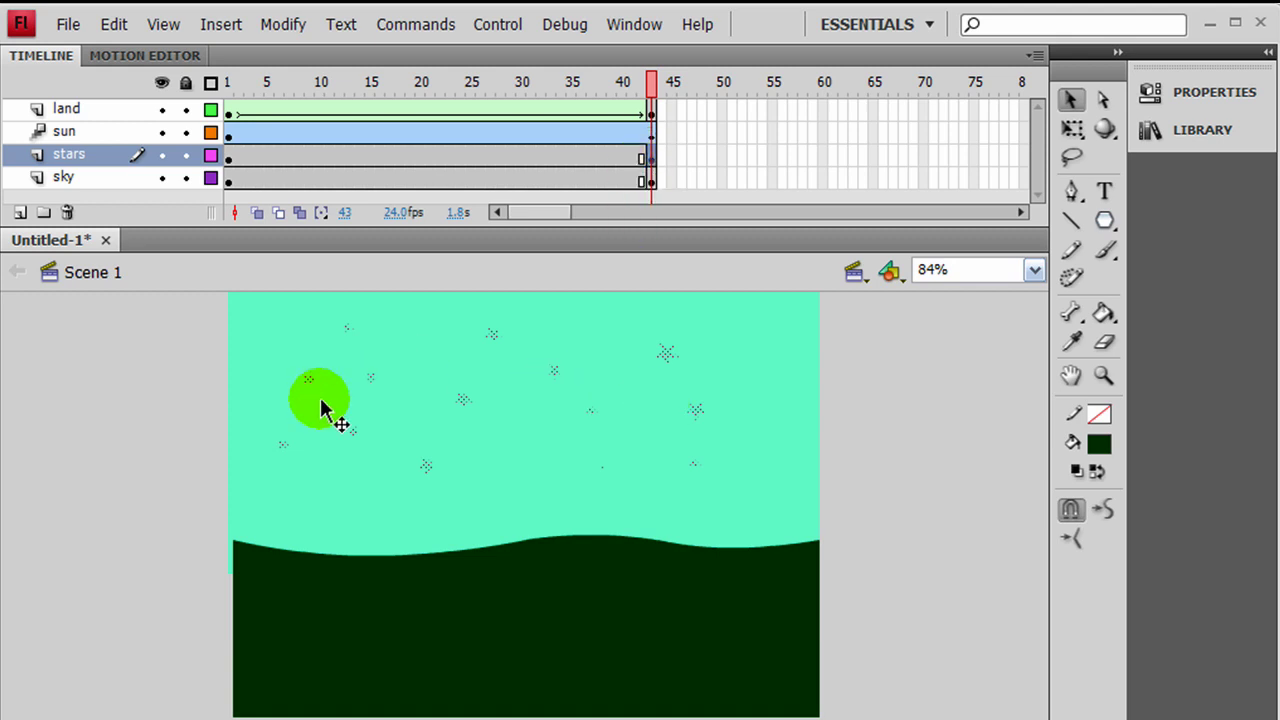
drag(333, 451, 457, 401)
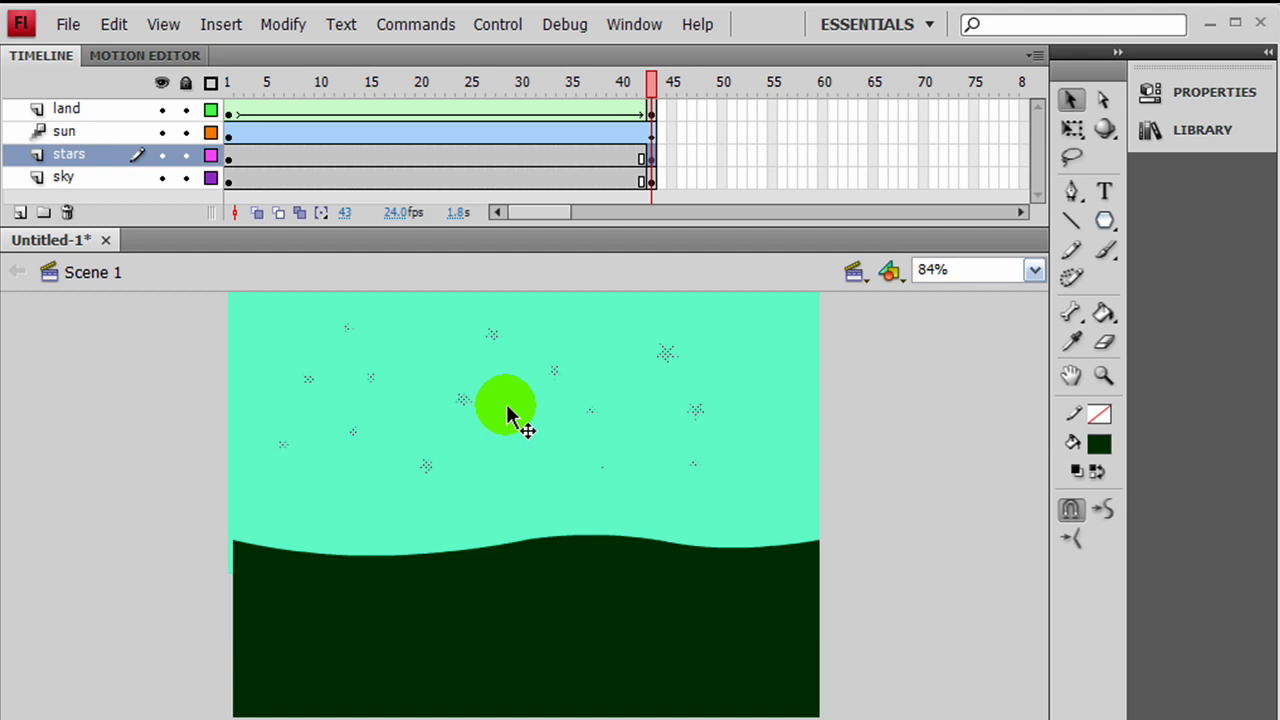
drag(507, 408, 1012, 518)
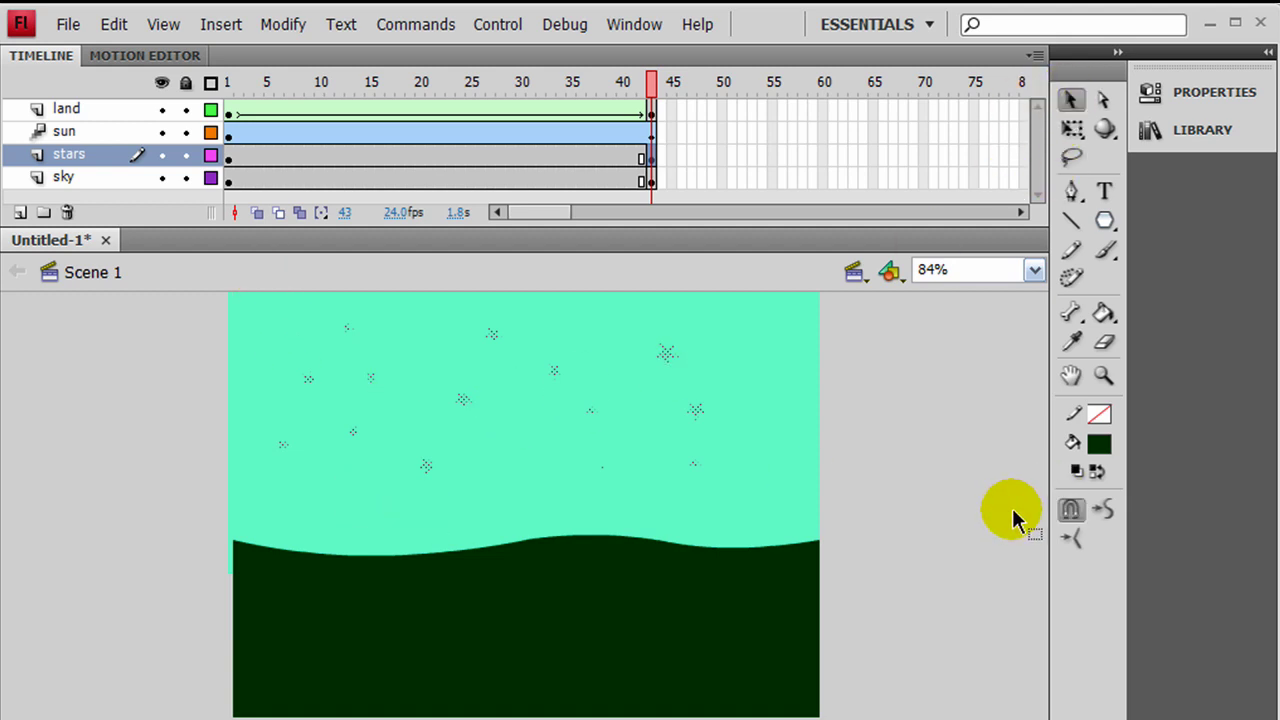
click(1099, 443)
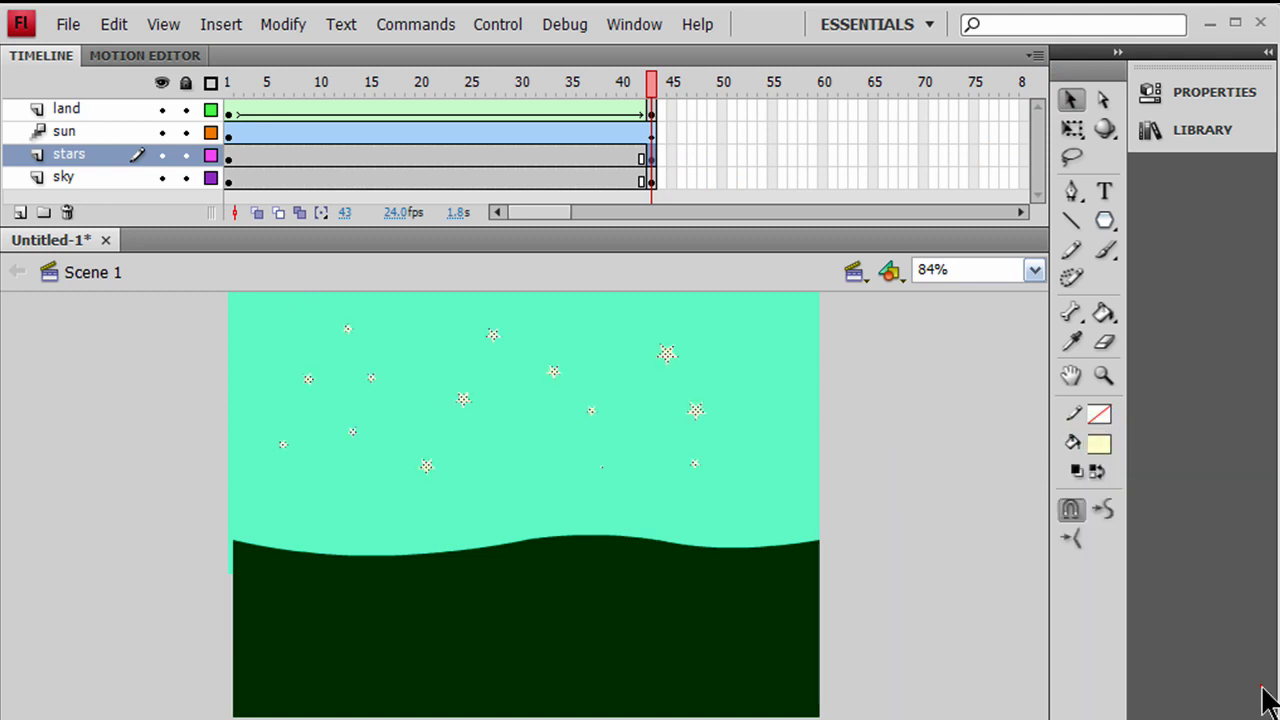
click(1262, 697)
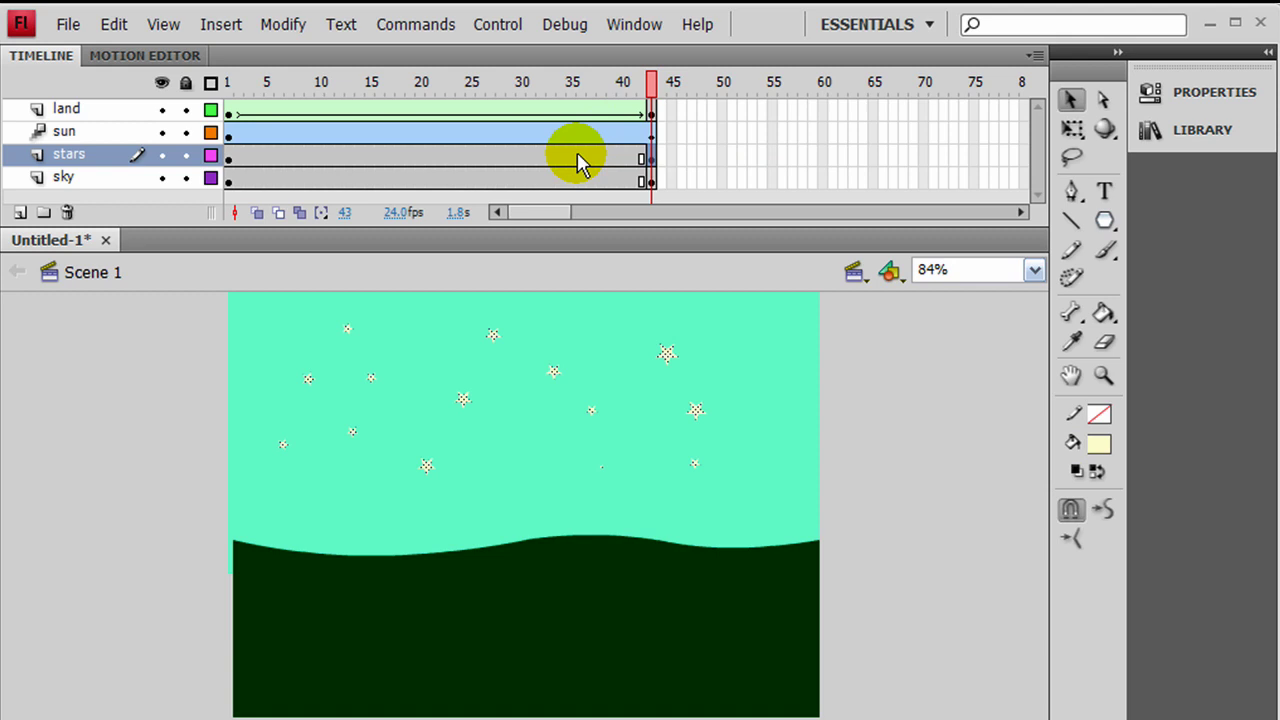
right_click(440, 155)
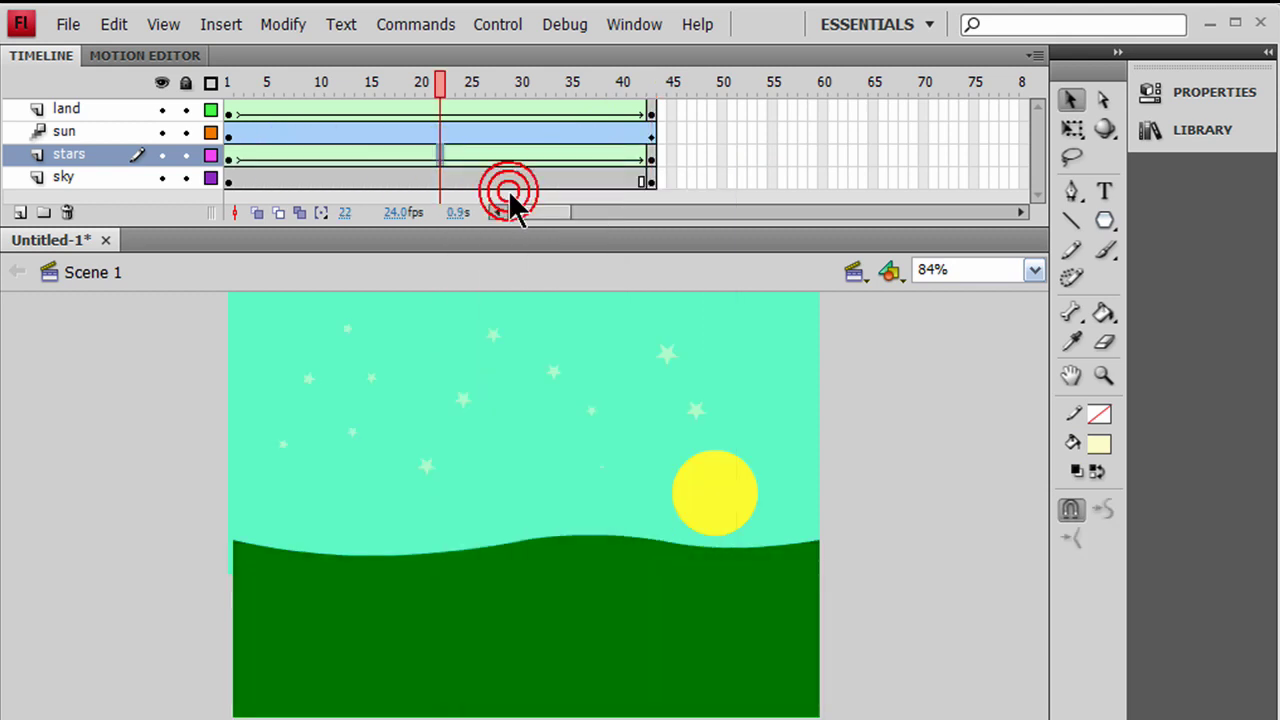
drag(510, 194, 650, 184)
- Shape-tween the sky to #000066 dark blue at frame 43 and test the movie with Ctrl+Enter
click(650, 182)
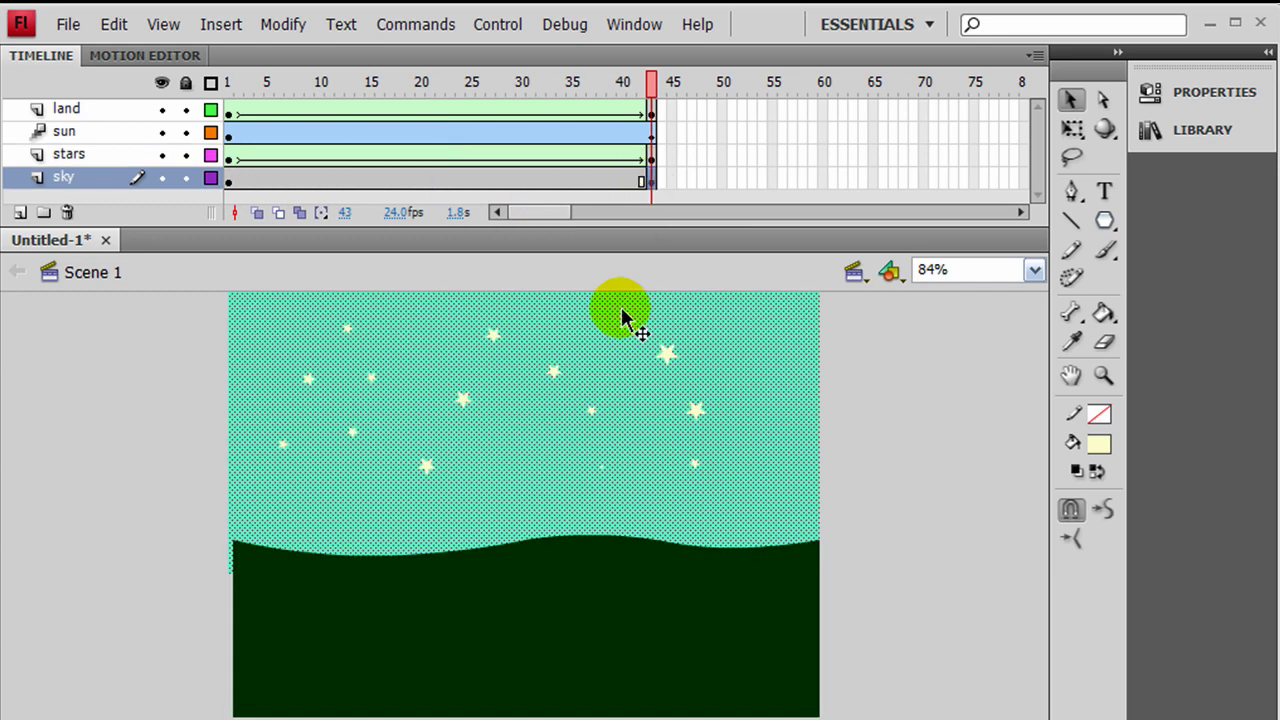
click(1100, 446)
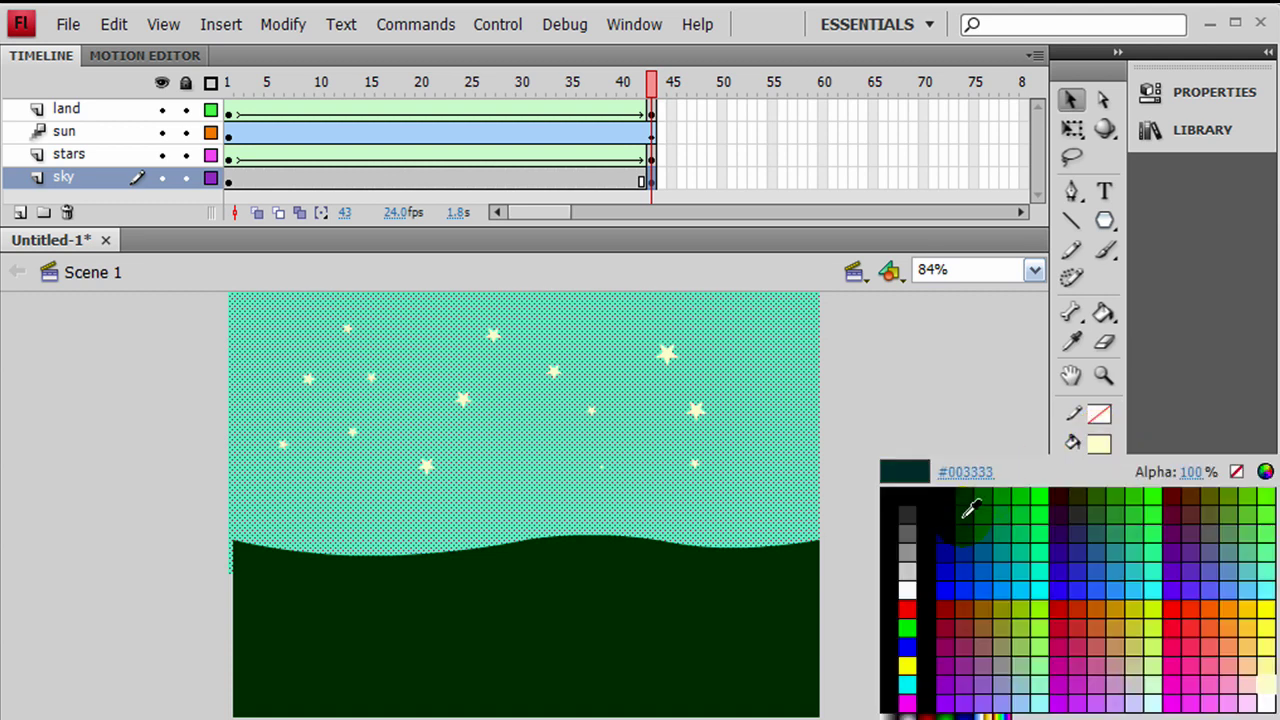
click(953, 533)
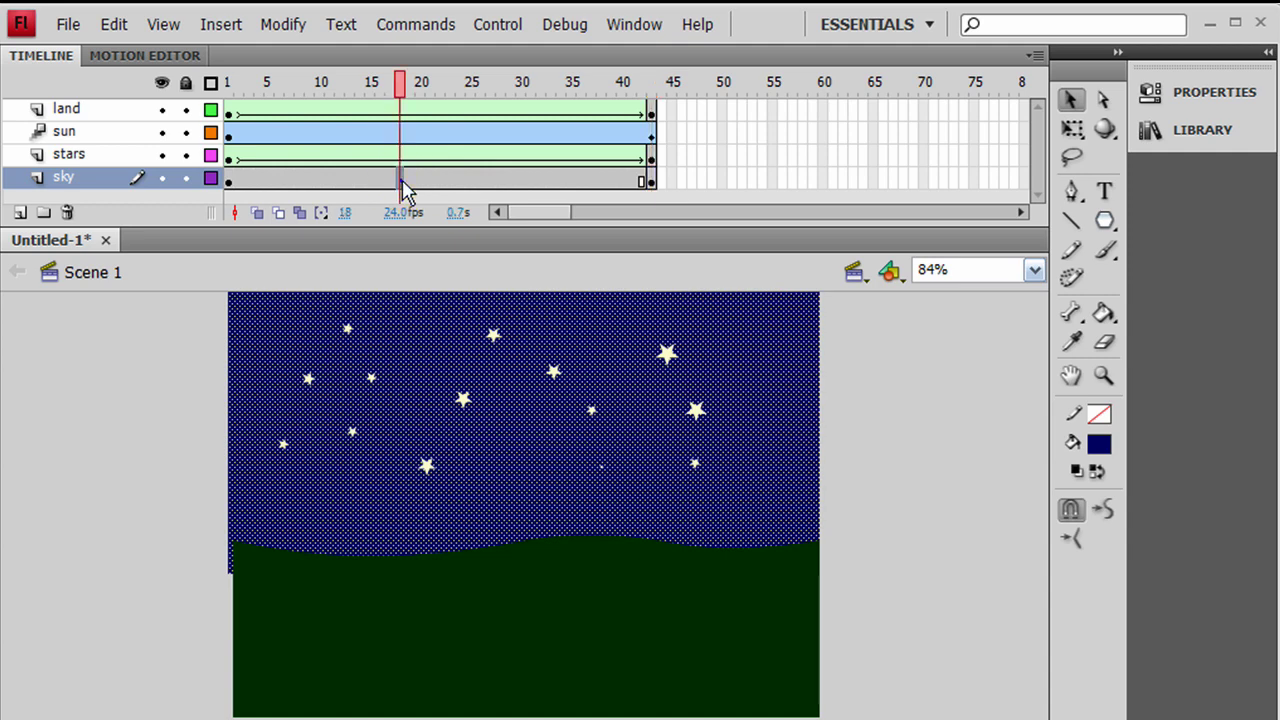
right_click(401, 181)
click(449, 215)
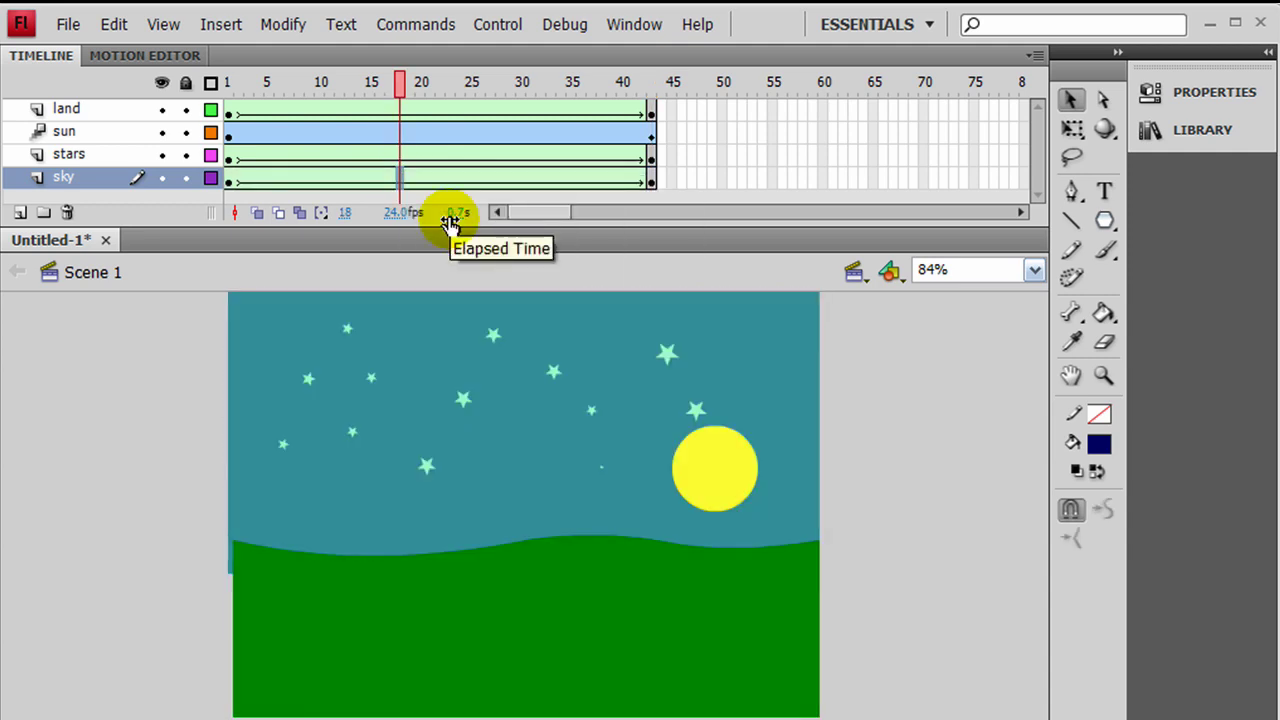
key(ctrl+Return)
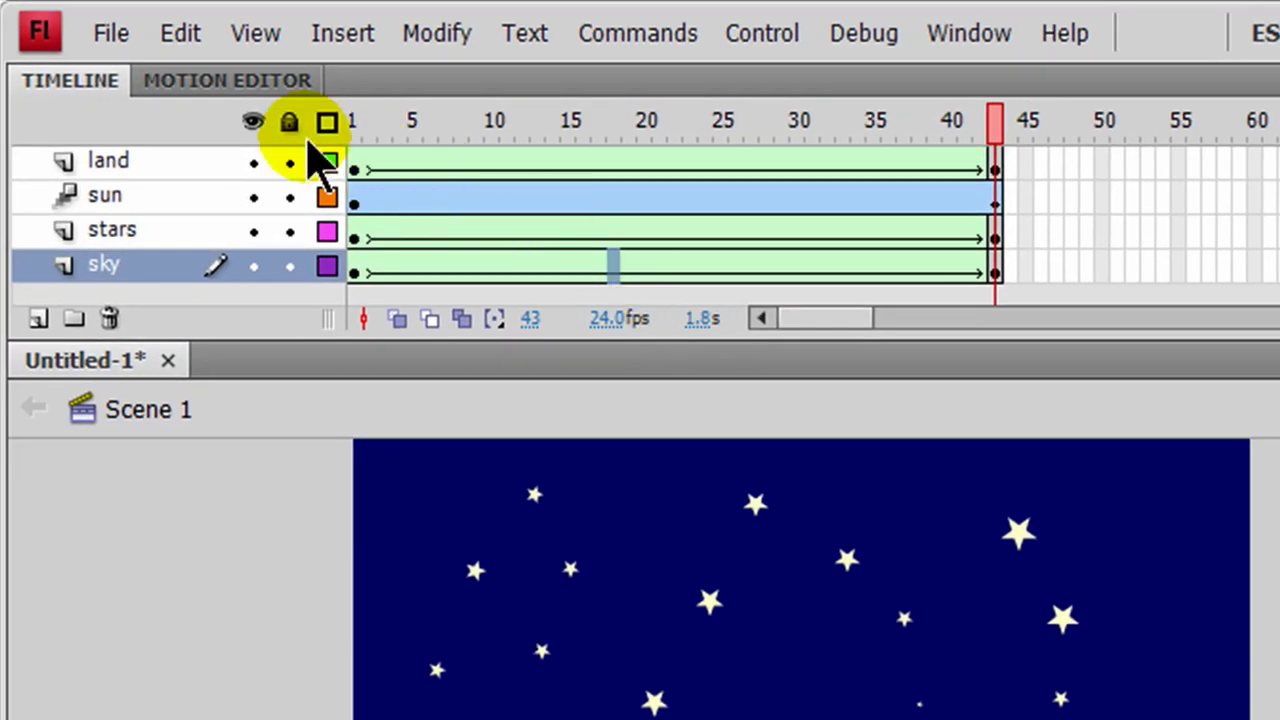
- Save the animation with Save As to the Desktop under the name sunset.fla
click(112, 33)
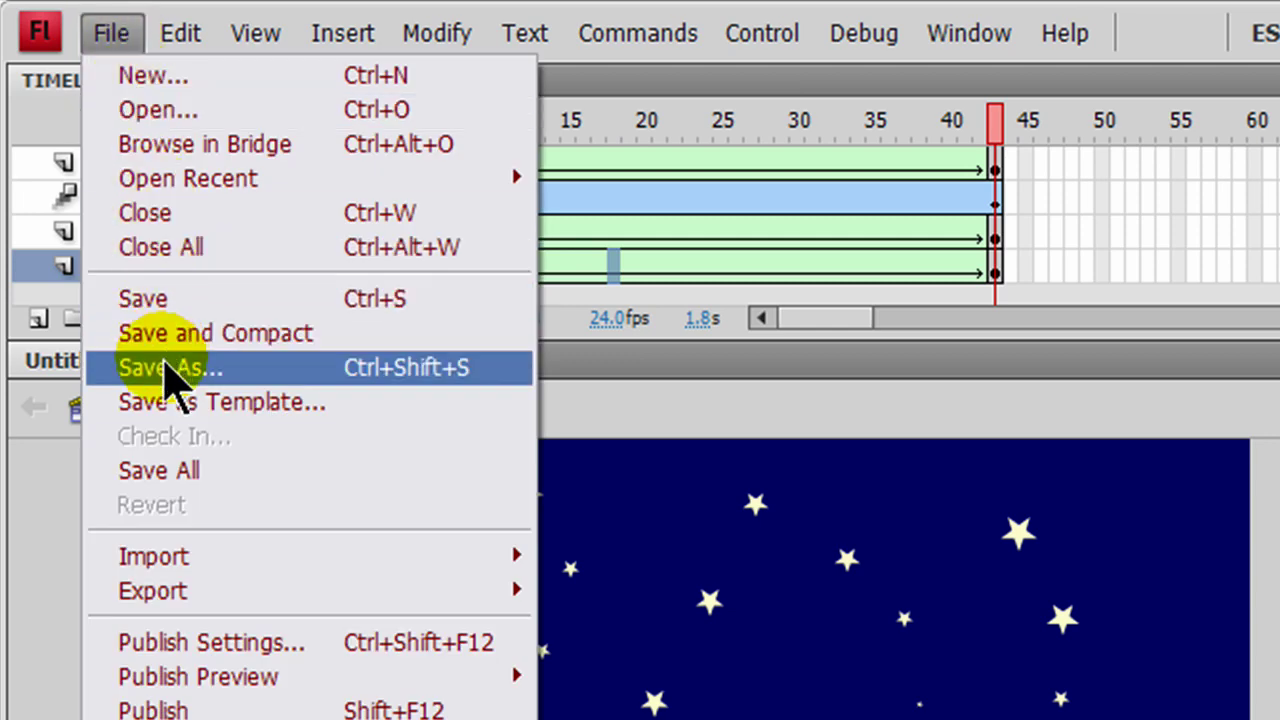
click(166, 363)
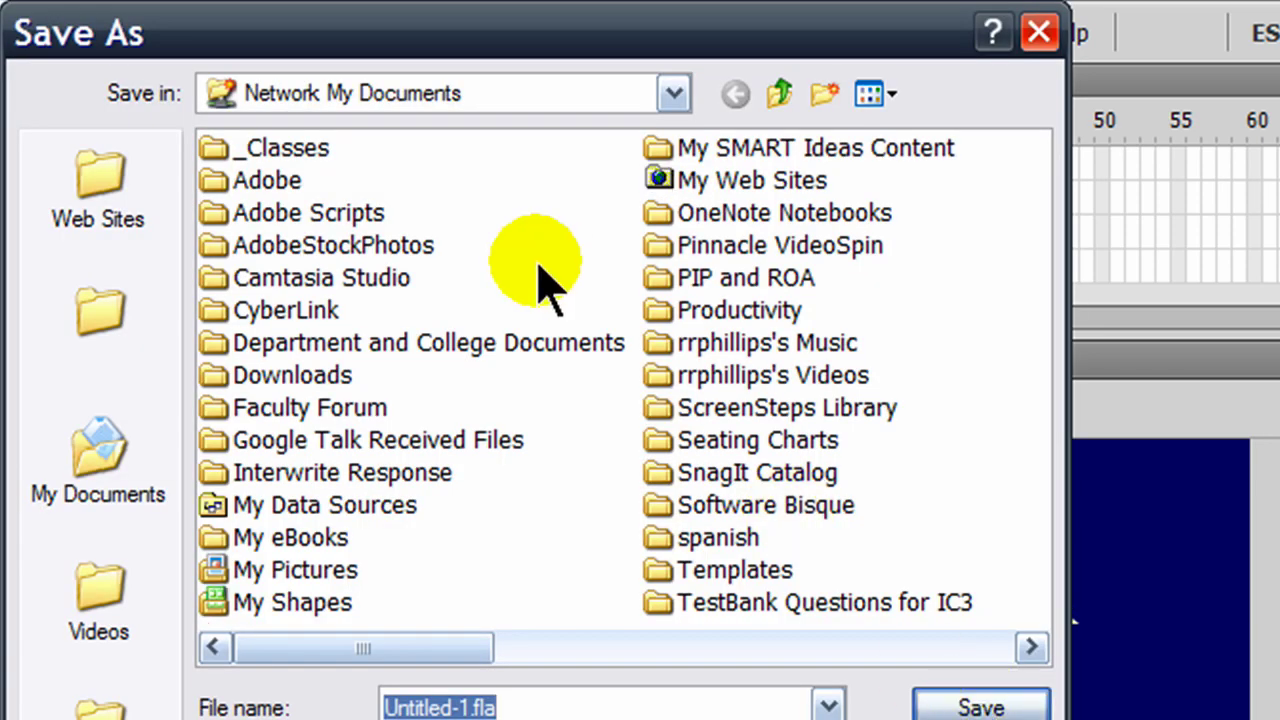
click(673, 95)
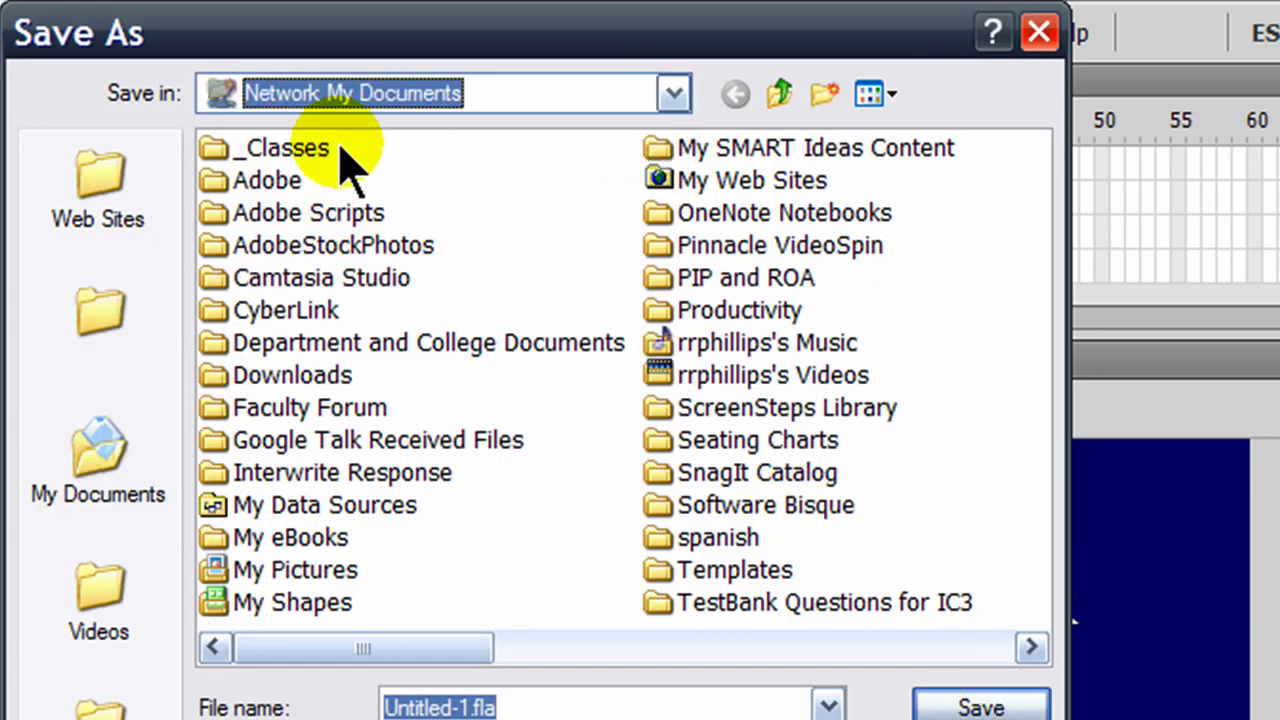
click(262, 163)
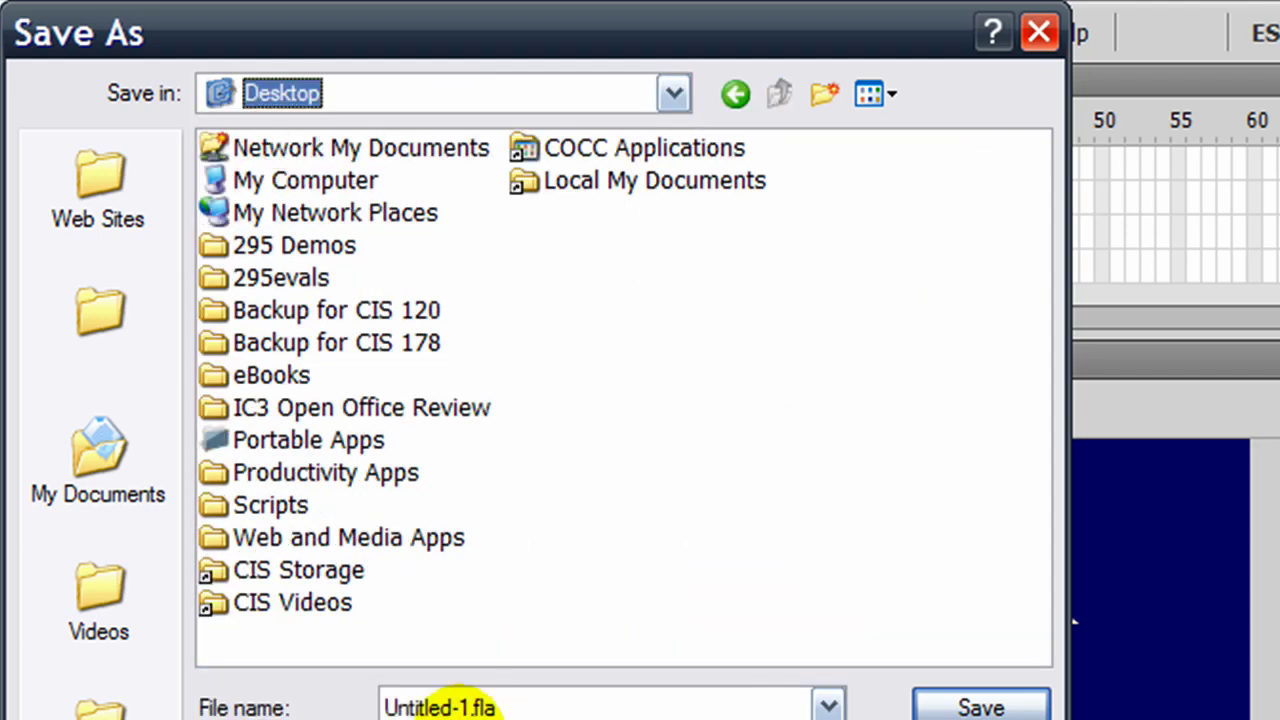
drag(385, 708, 468, 708)
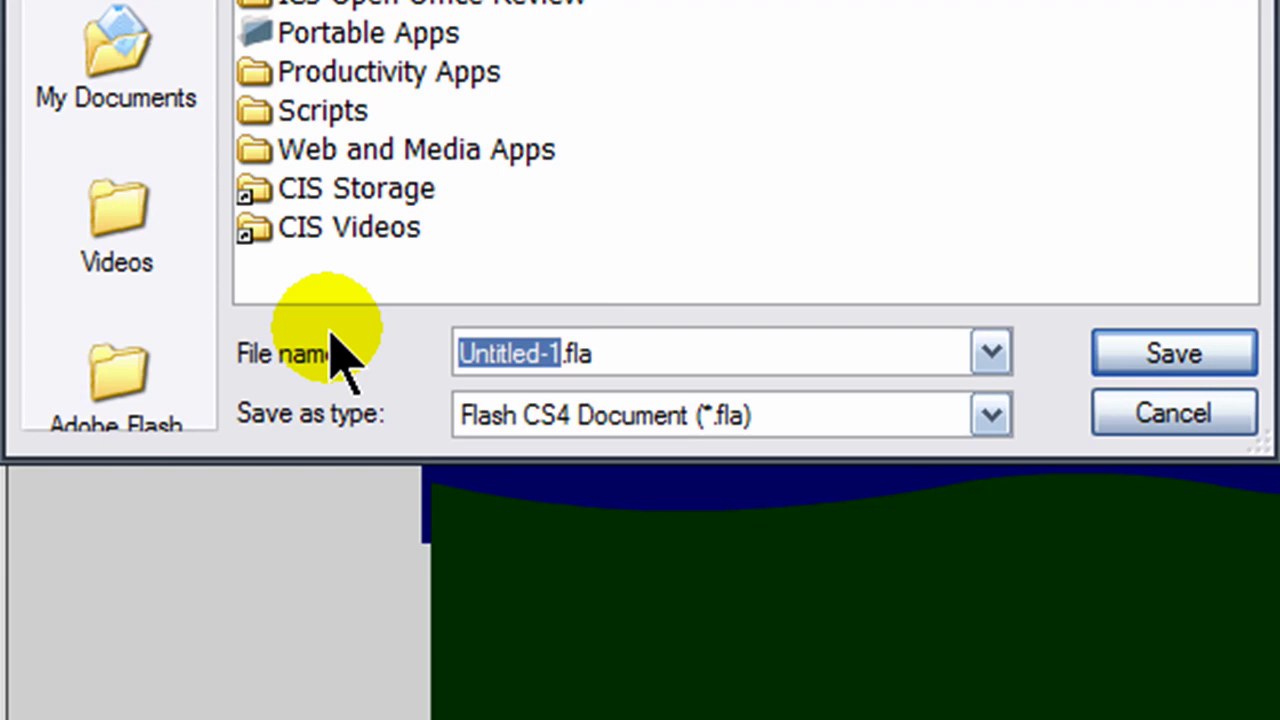
text(su)
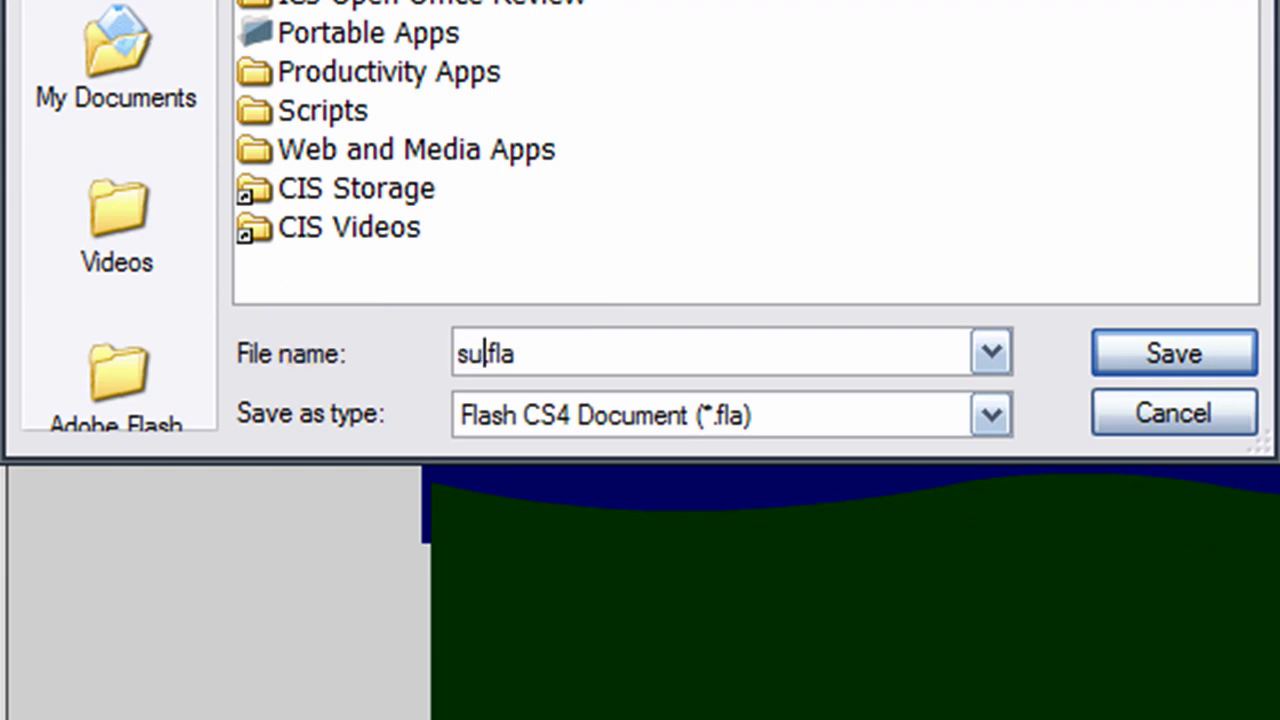
text(nset)
key(Return)
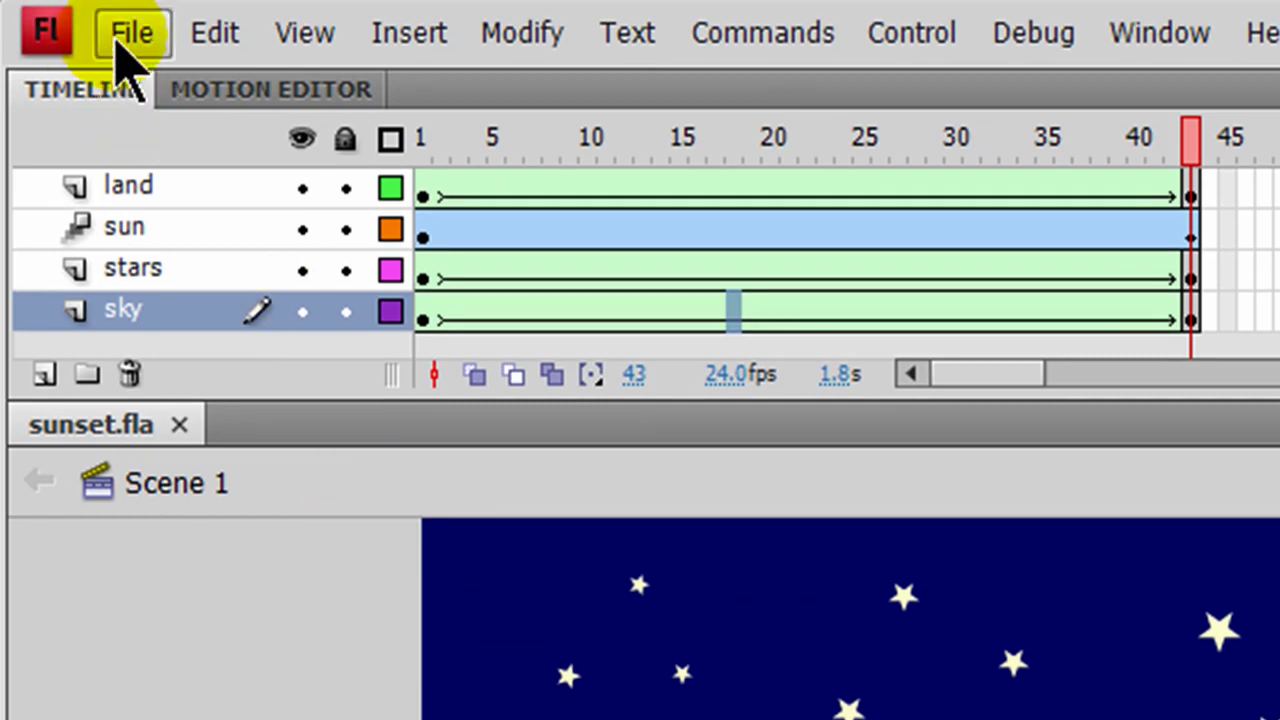
- Export the animation as the SWF movie sunset.swf
click(120, 40)
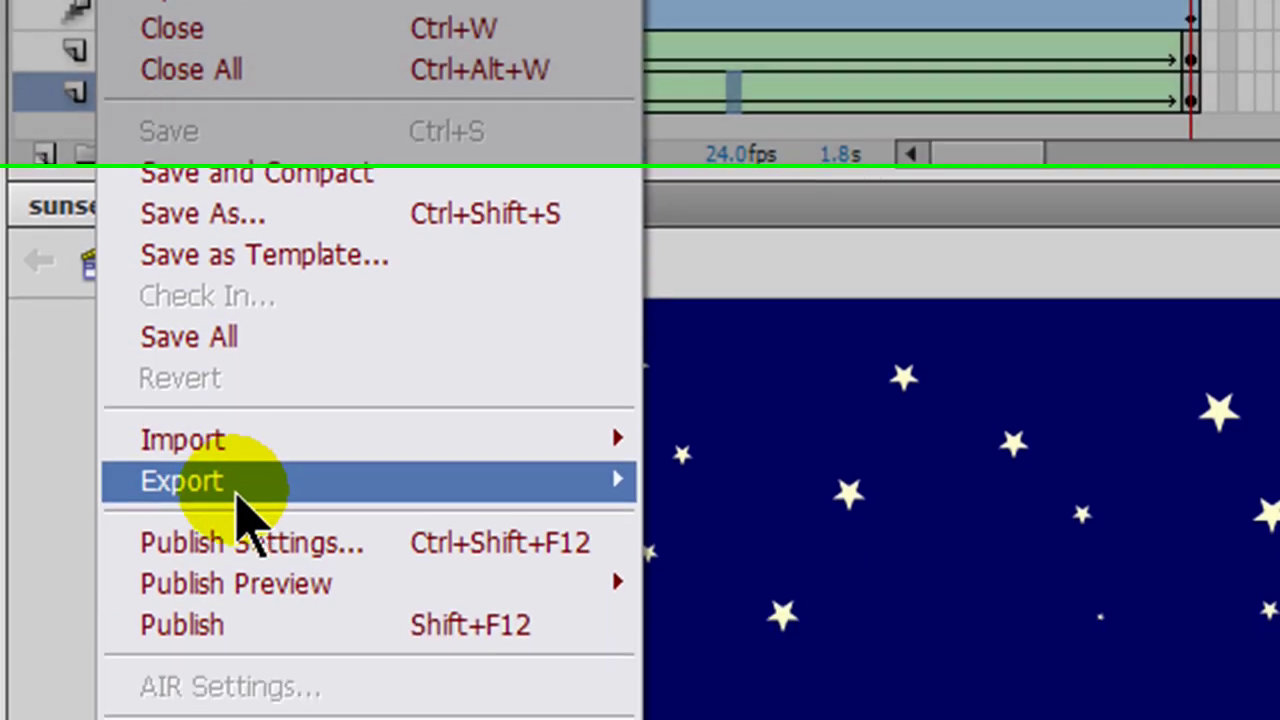
mouse_move(237, 490)
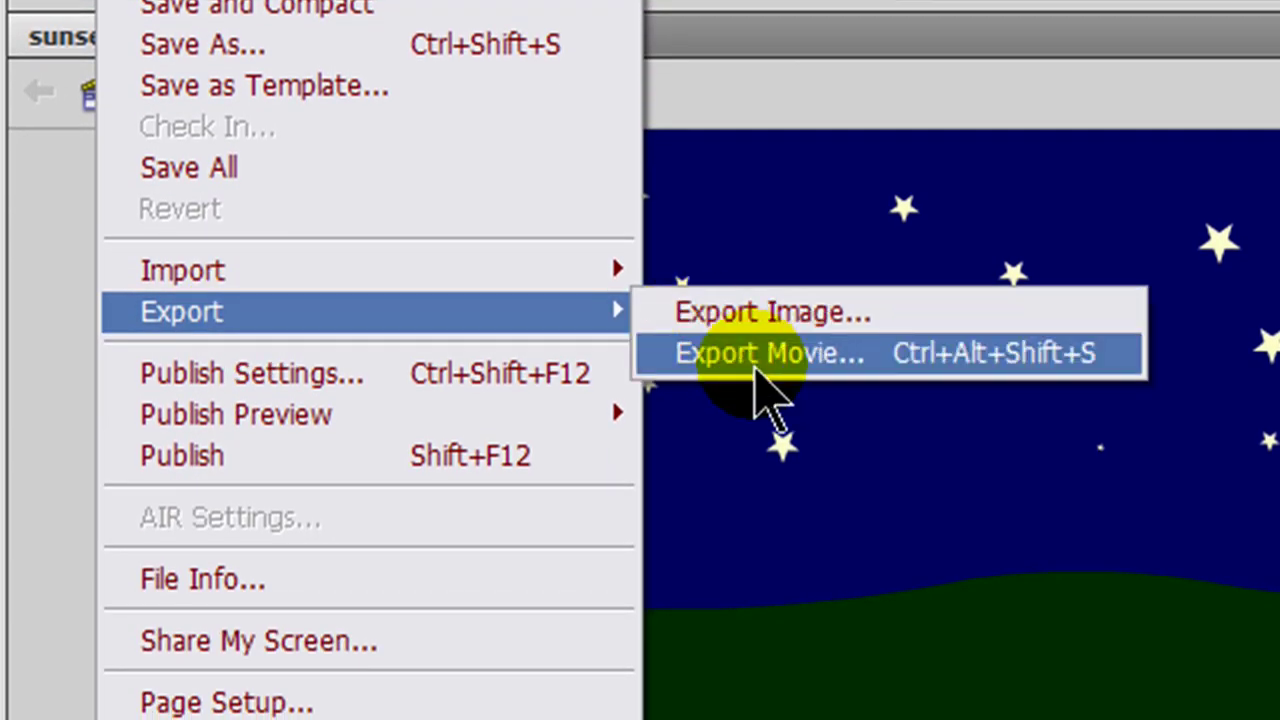
click(756, 369)
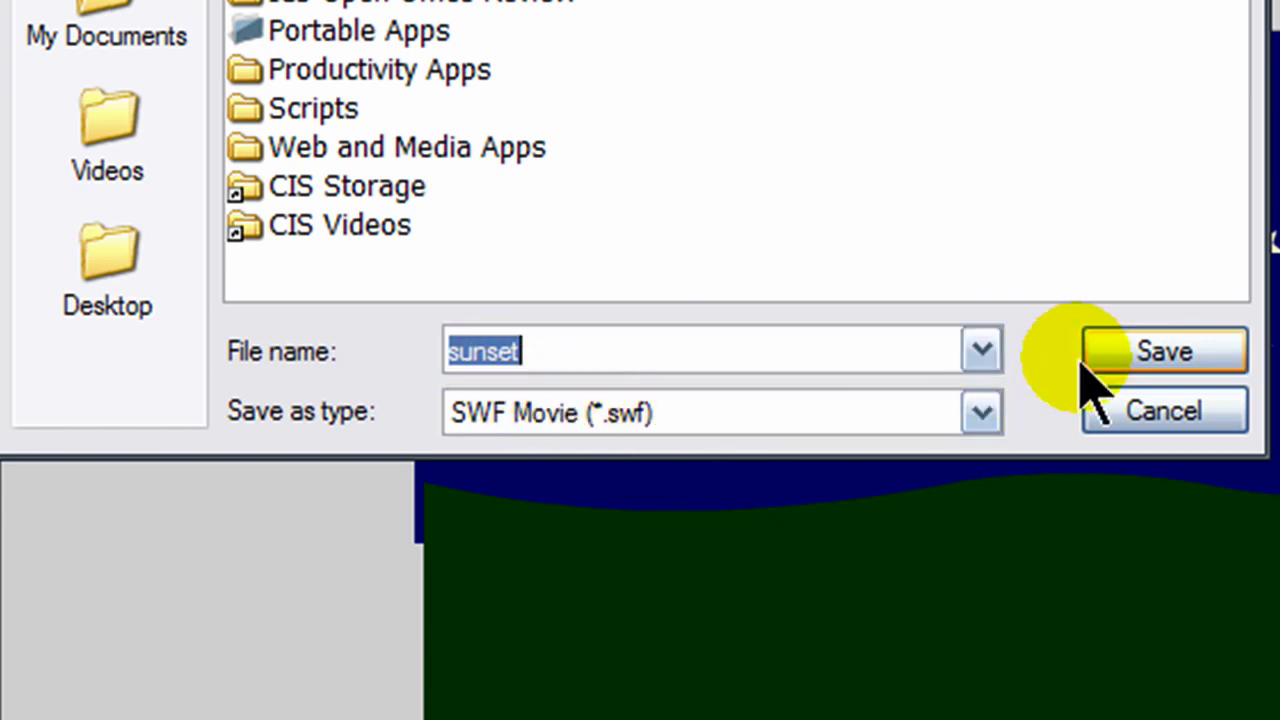
click(1135, 358)
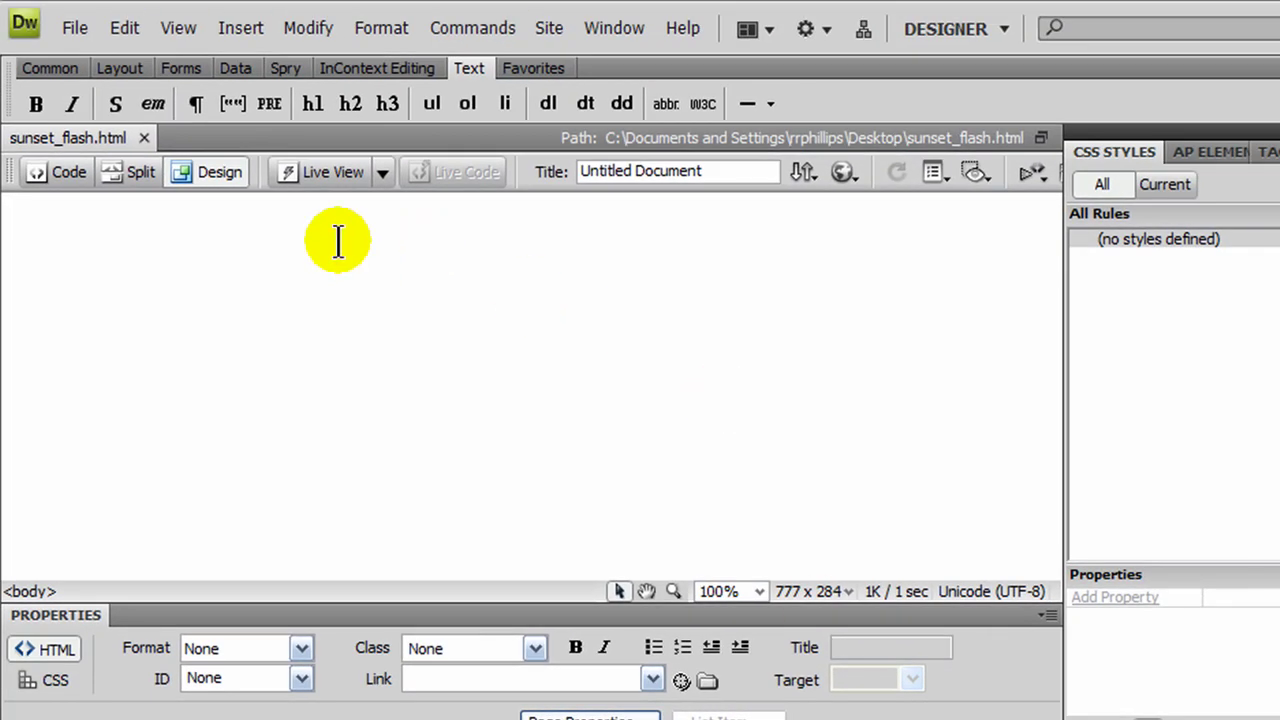
- Add the heading 'My Sunset Animation with Flash' and start inserting an SWF below it
click(446, 410)
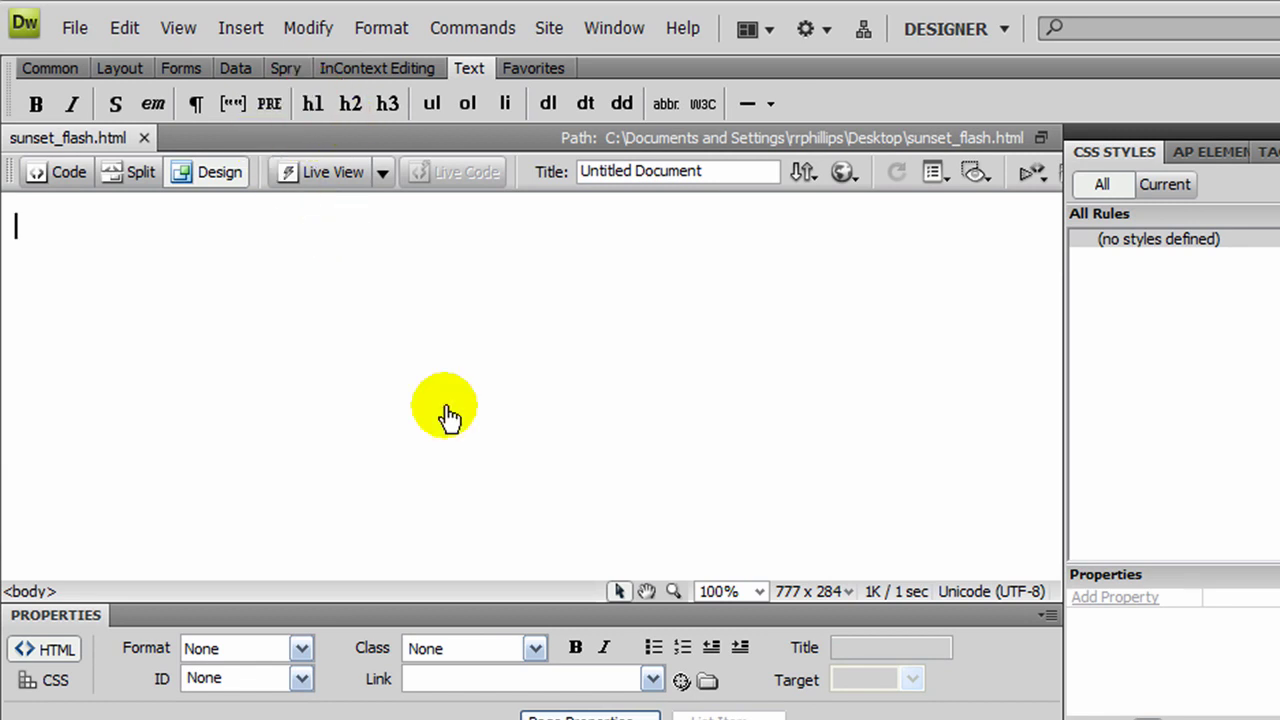
text(My Sunset Animat)
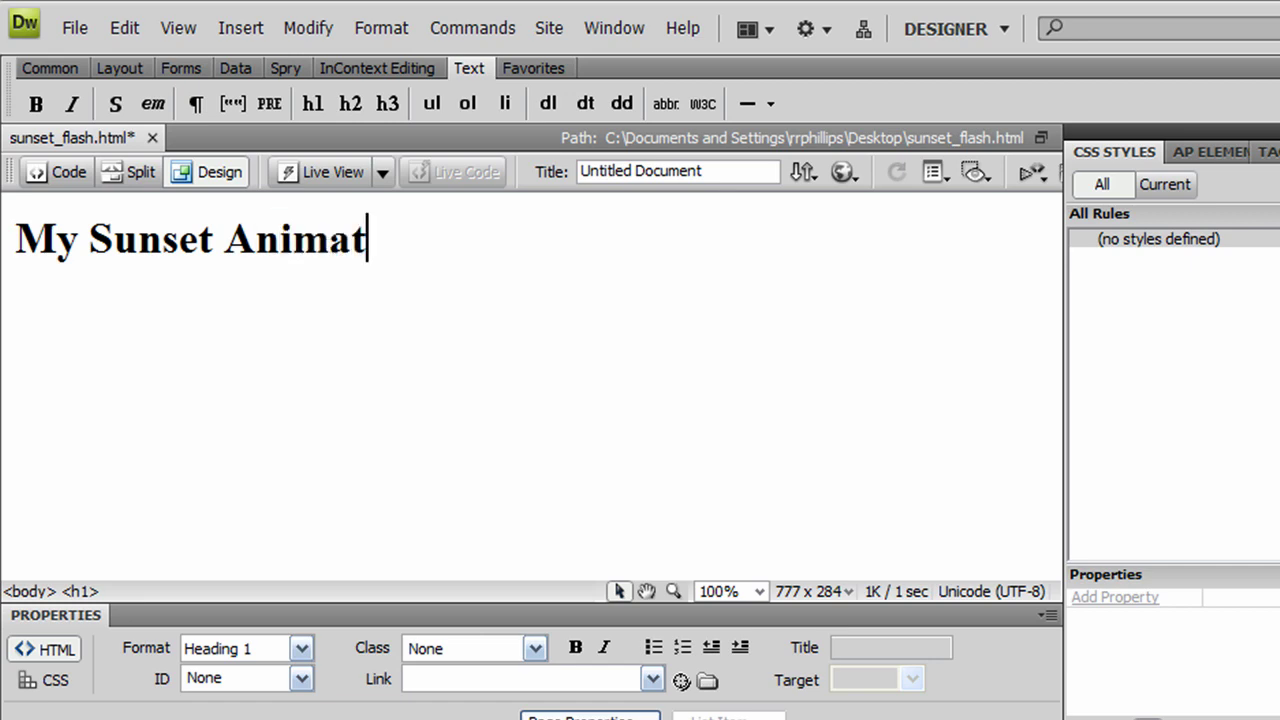
text(ion with Flash)
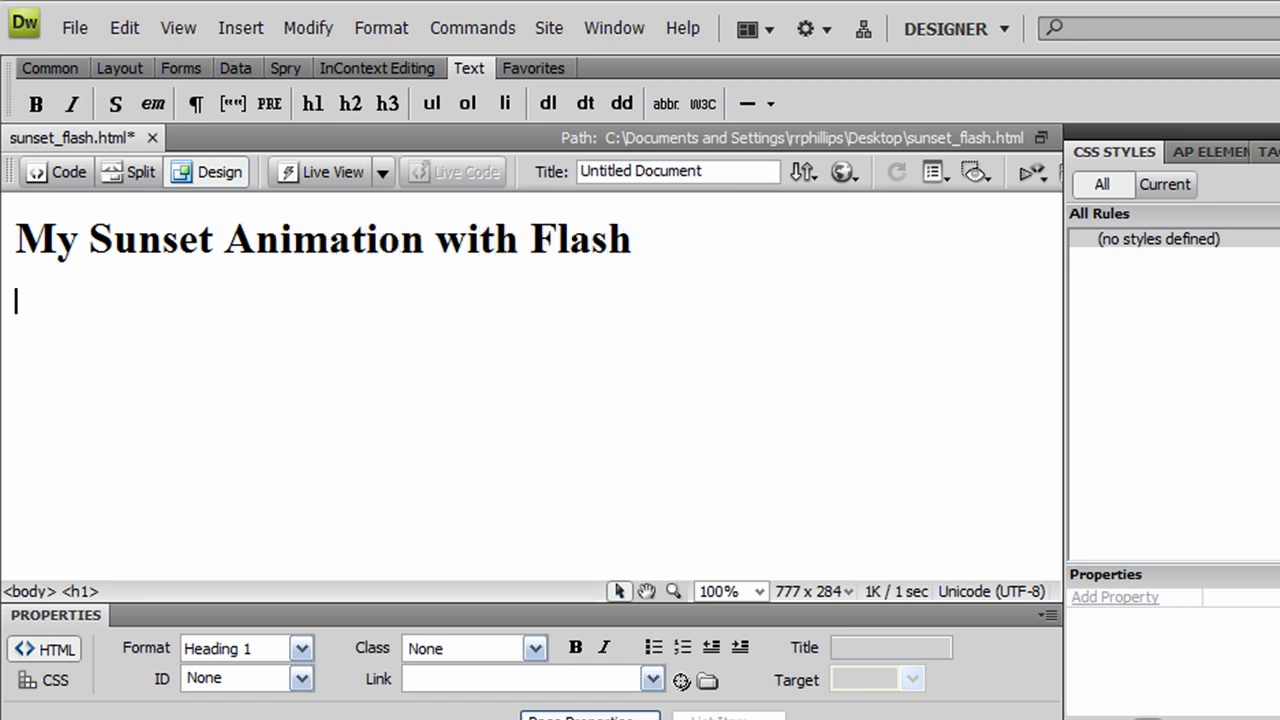
click(445, 405)
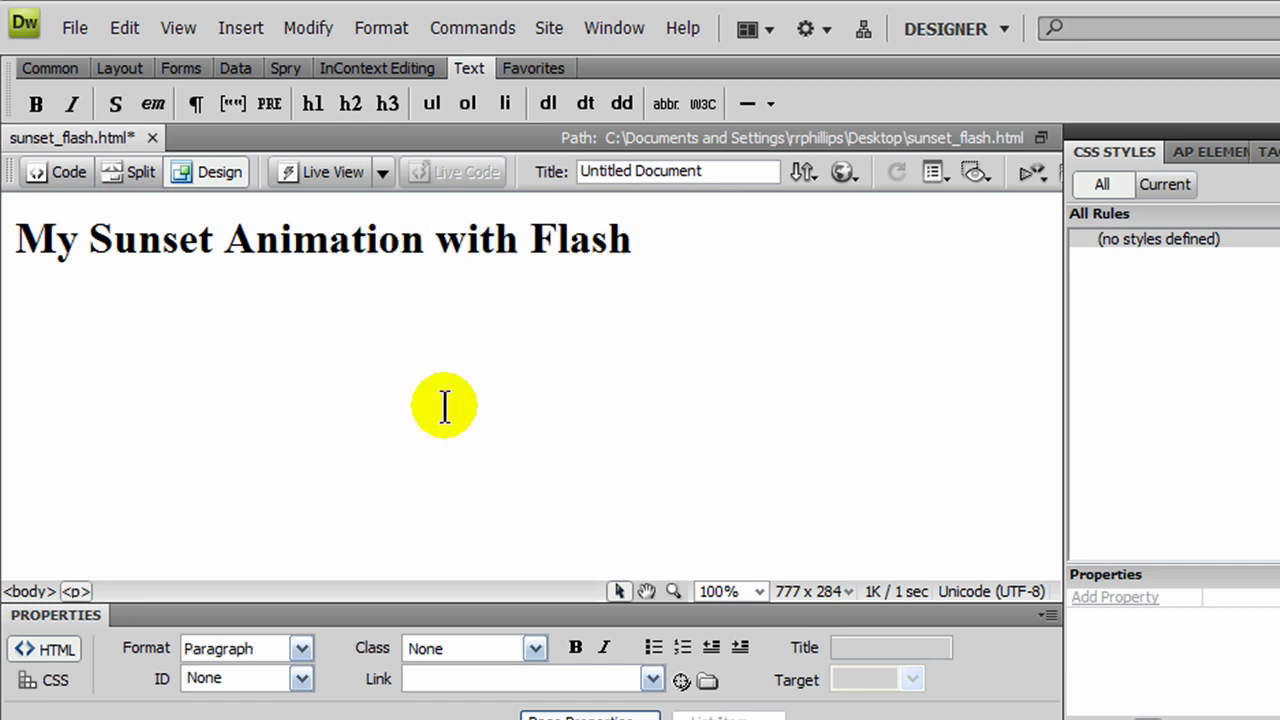
click(240, 28)
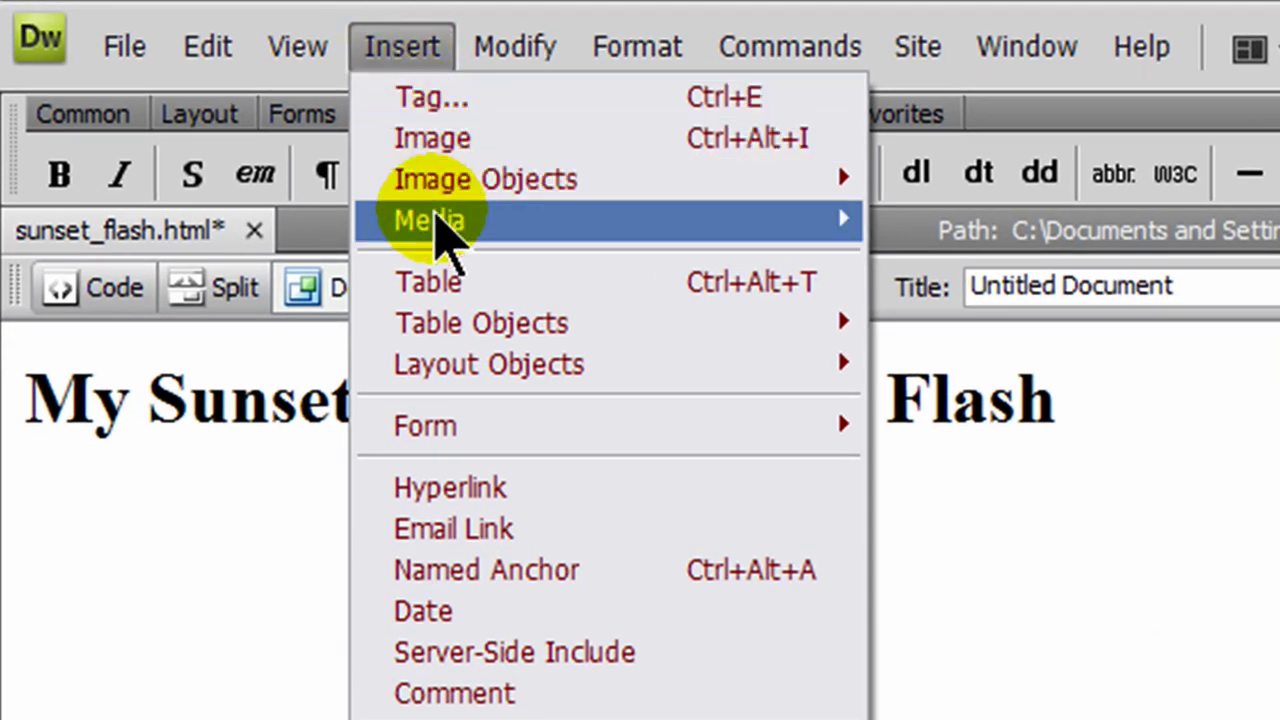
mouse_move(440, 225)
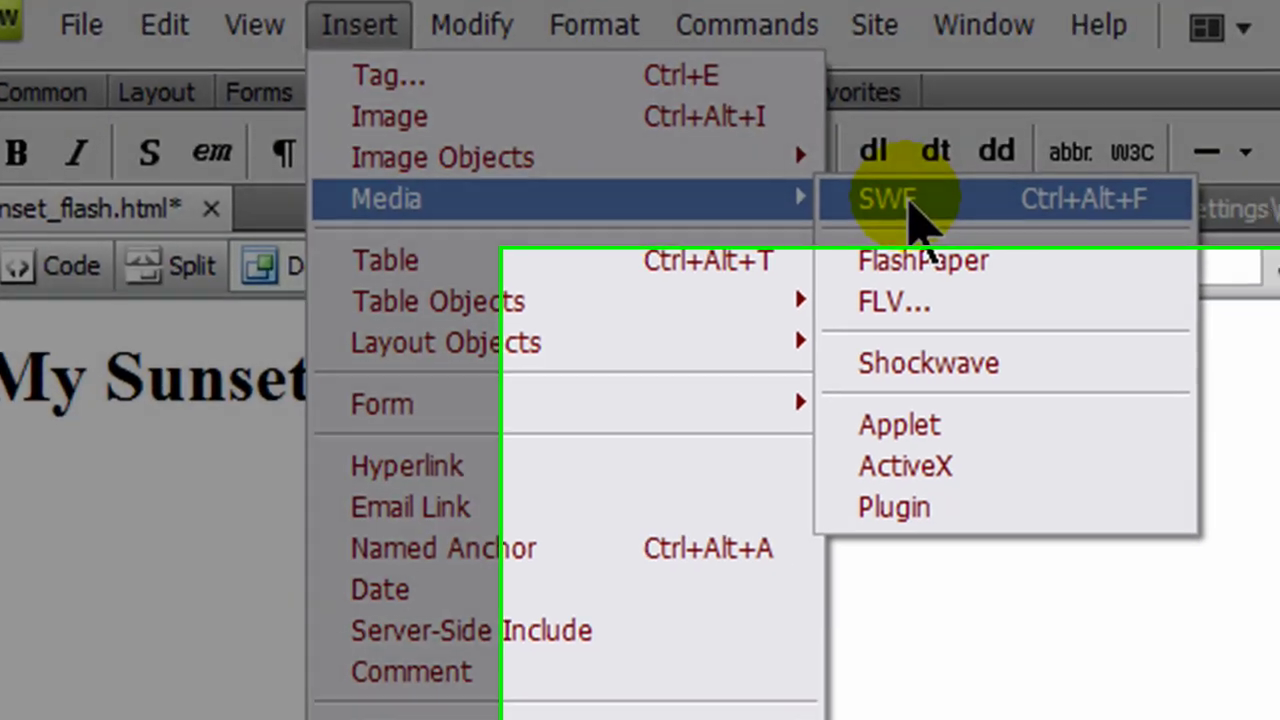
- Embed sunset.swf below the heading with the title 'Sunset Animation'
click(952, 226)
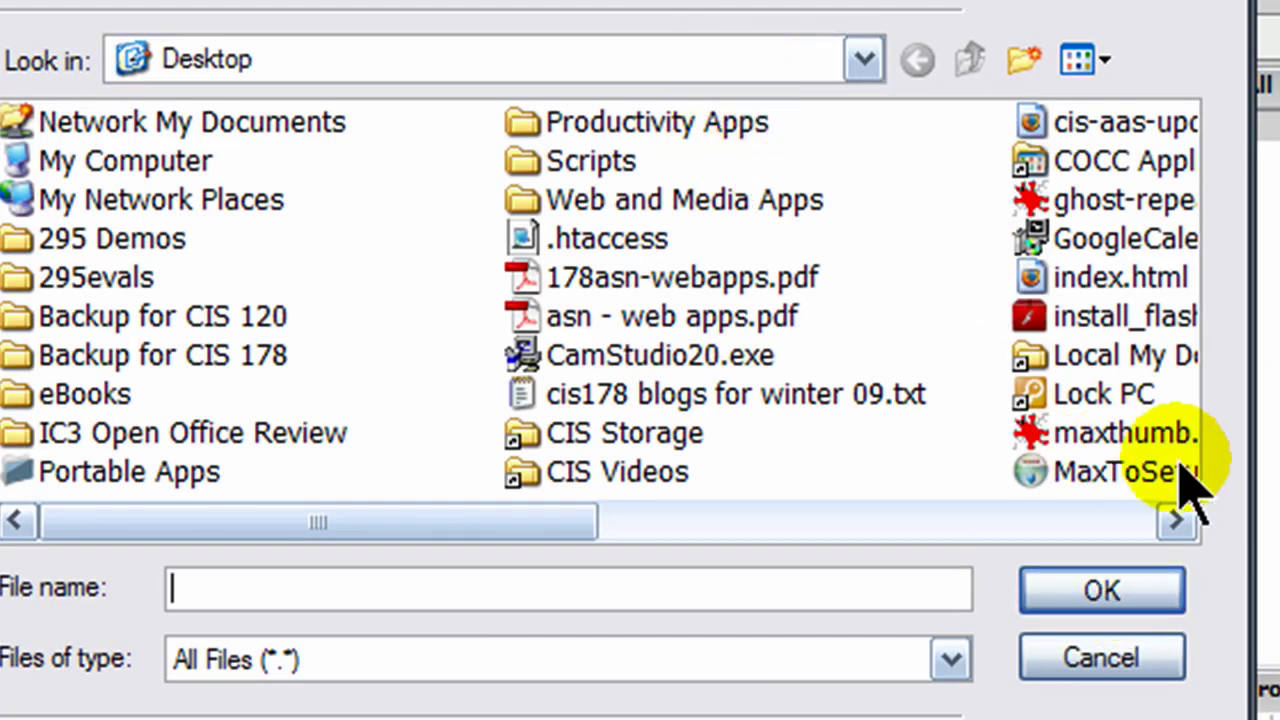
click(1140, 520)
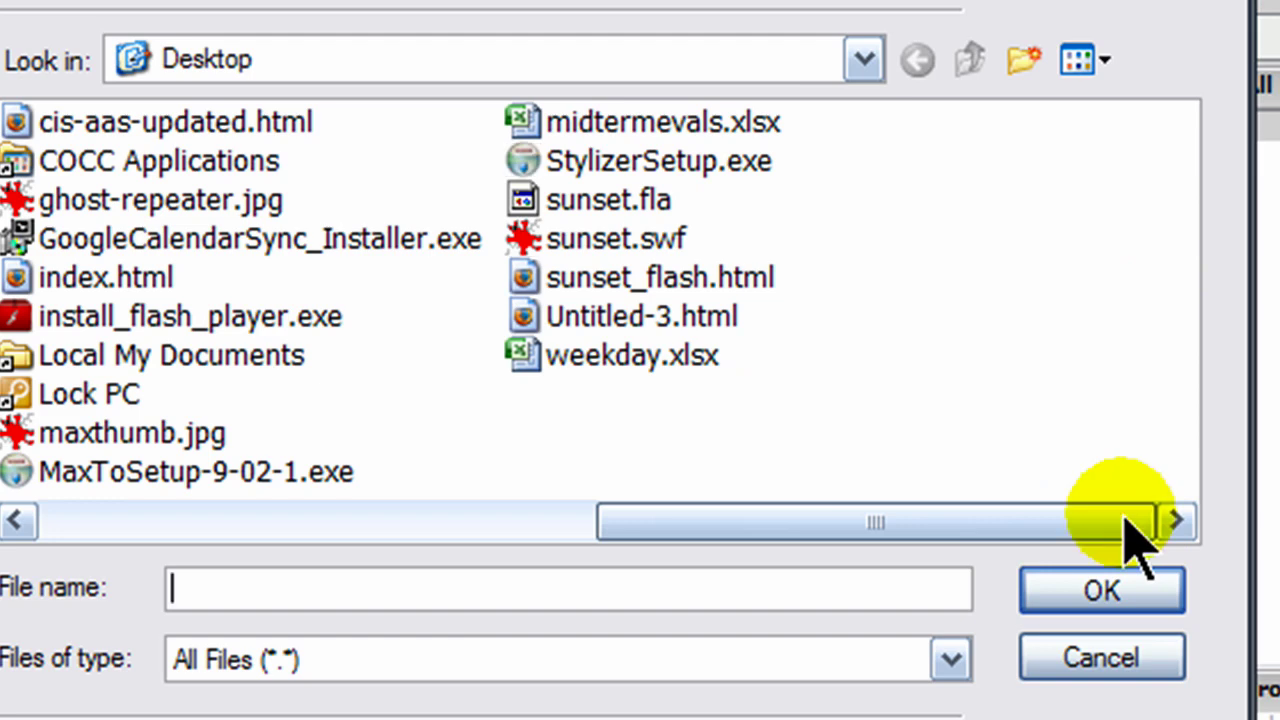
double_click(610, 238)
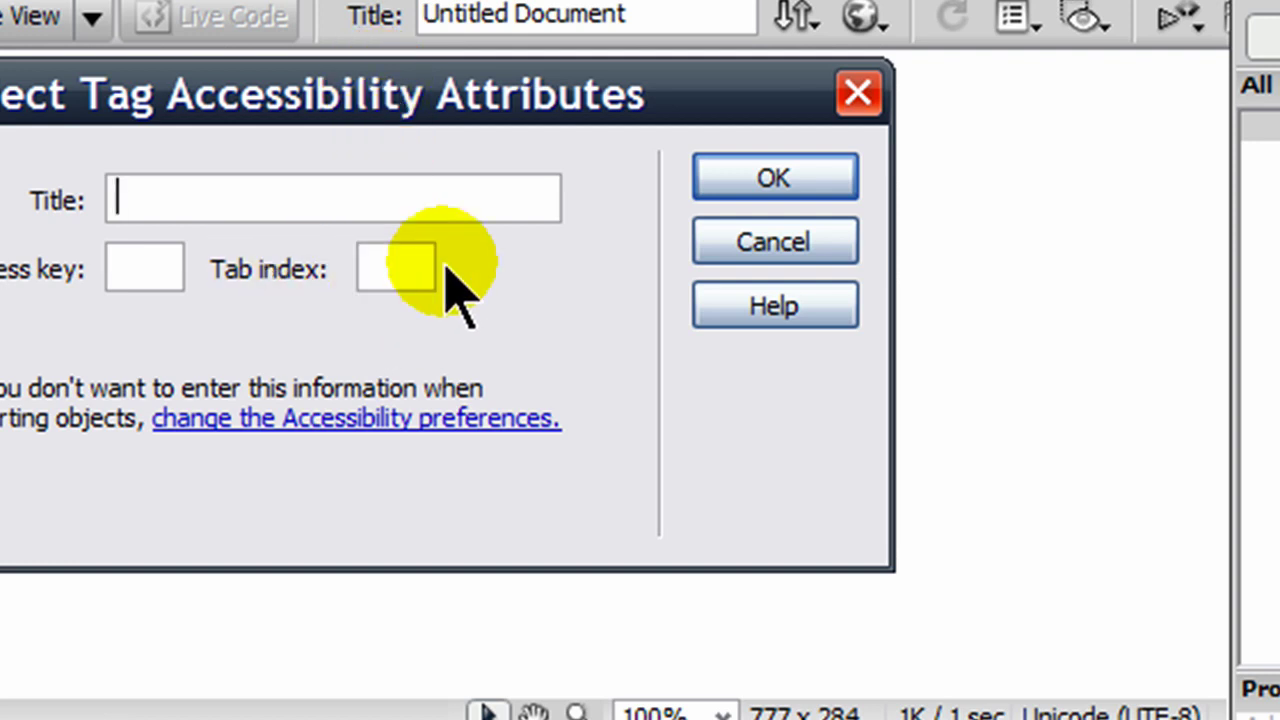
text(Sunset Animation)
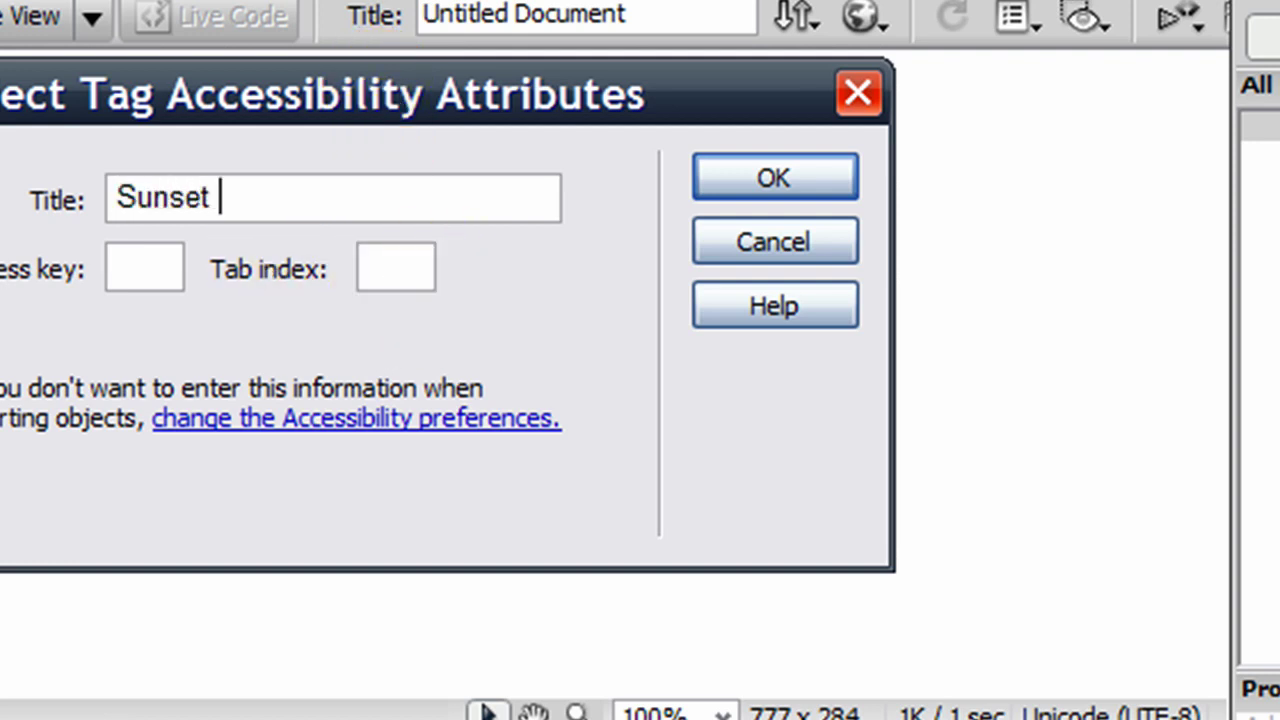
click(778, 186)
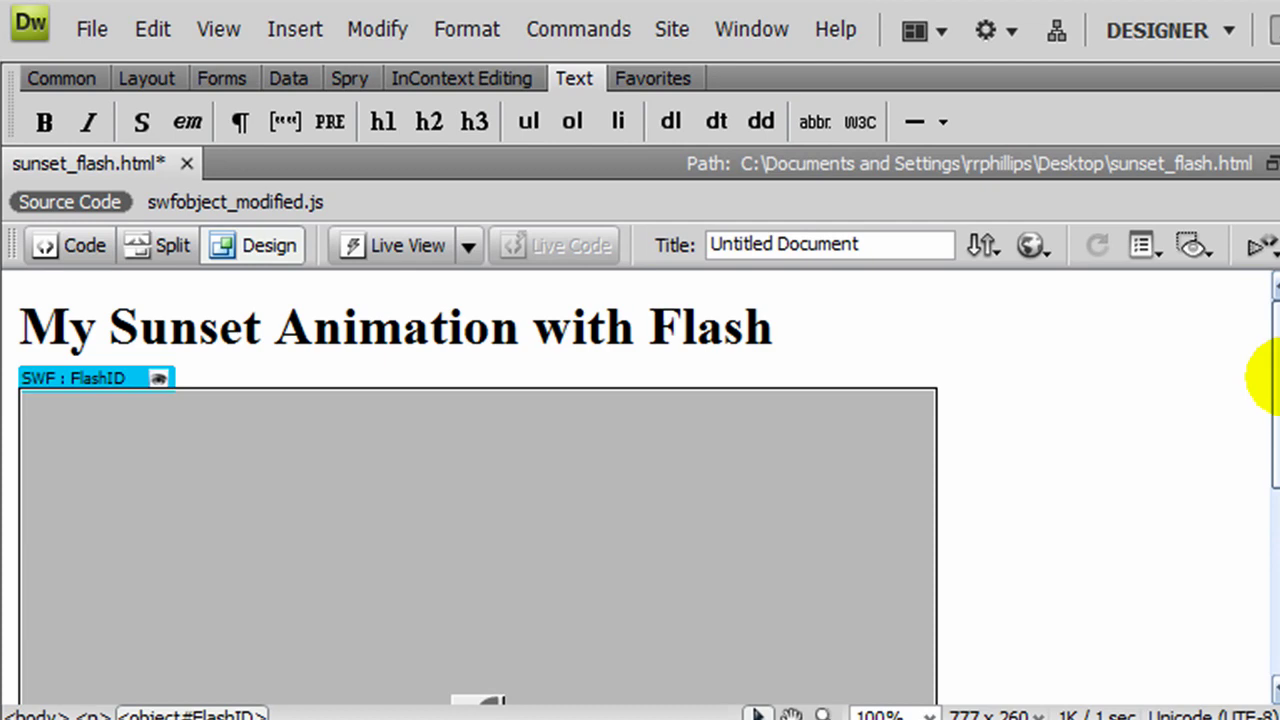
click(1272, 373)
- Open sunset_flash.html from the Desktop in Firefox with Open File
click(1272, 373)
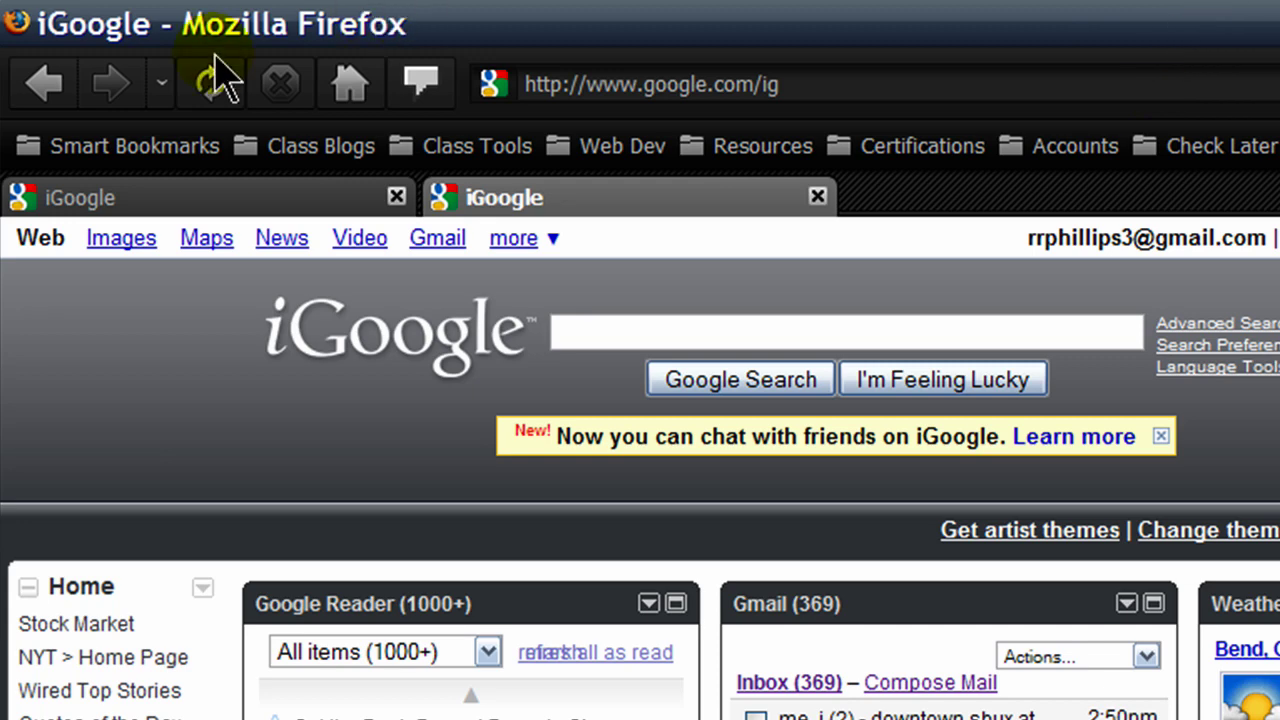
key(alt)
click(35, 78)
click(63, 229)
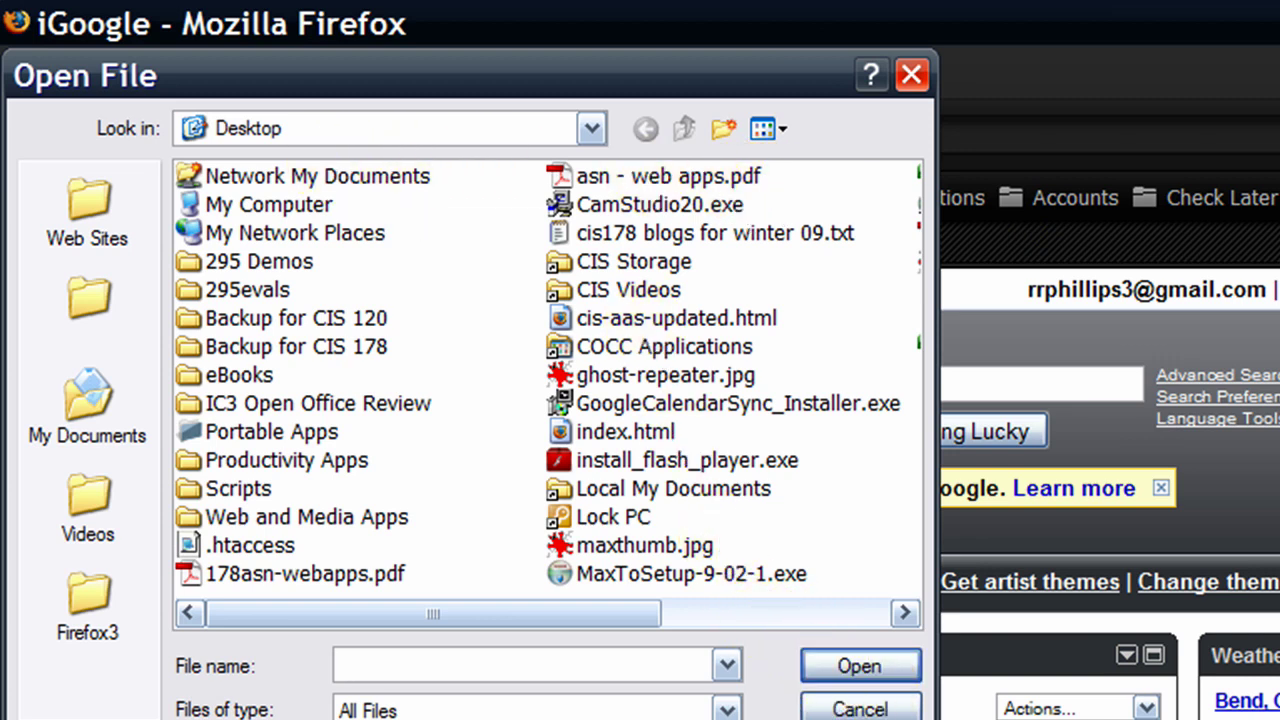
drag(620, 625, 849, 623)
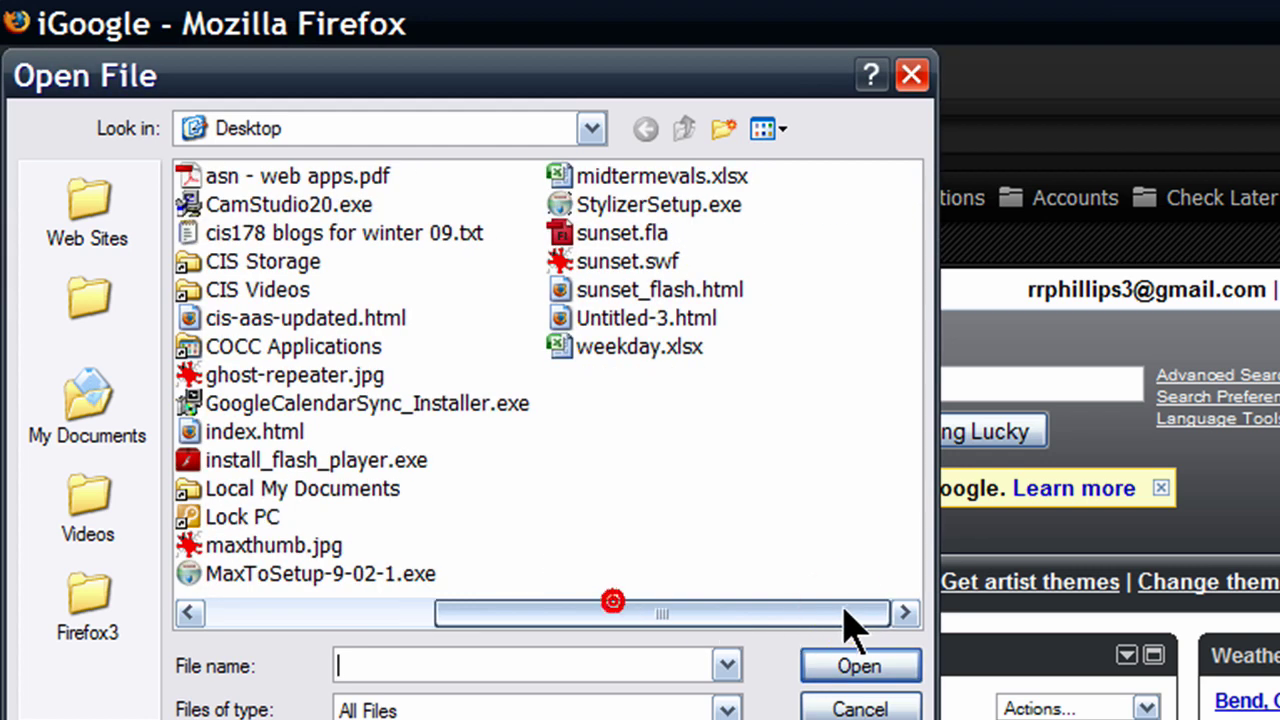
double_click(668, 300)
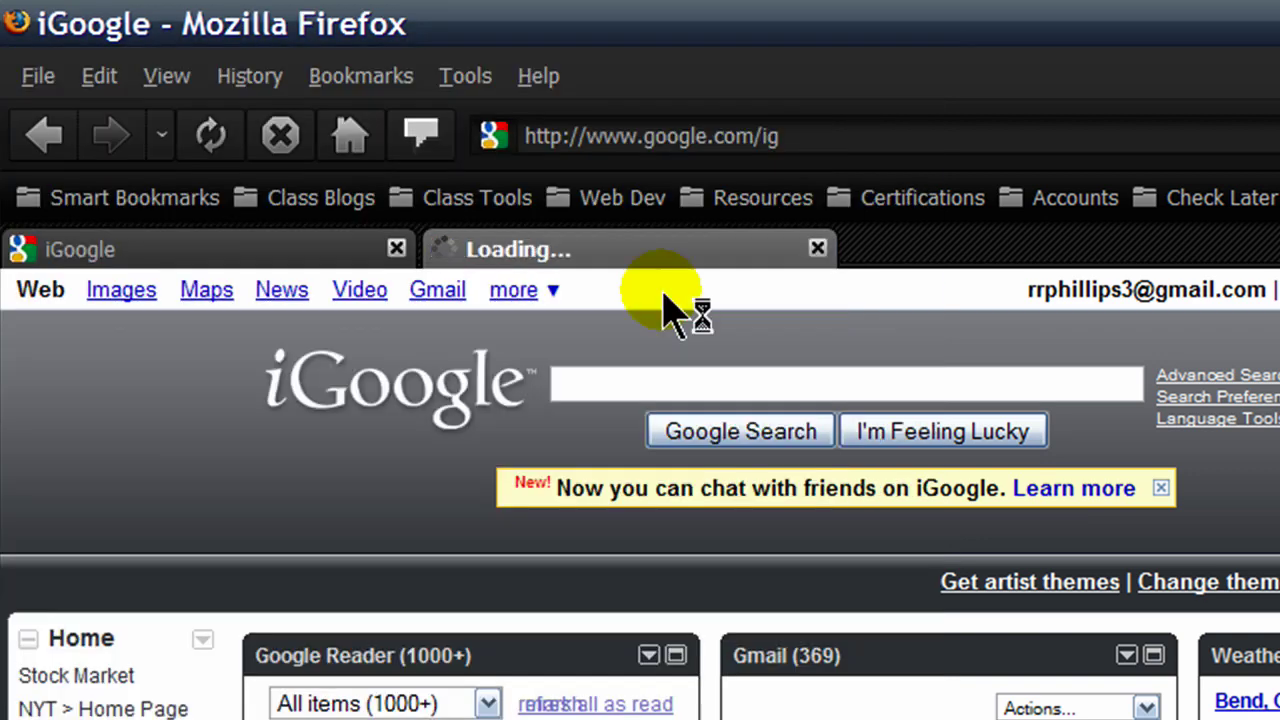